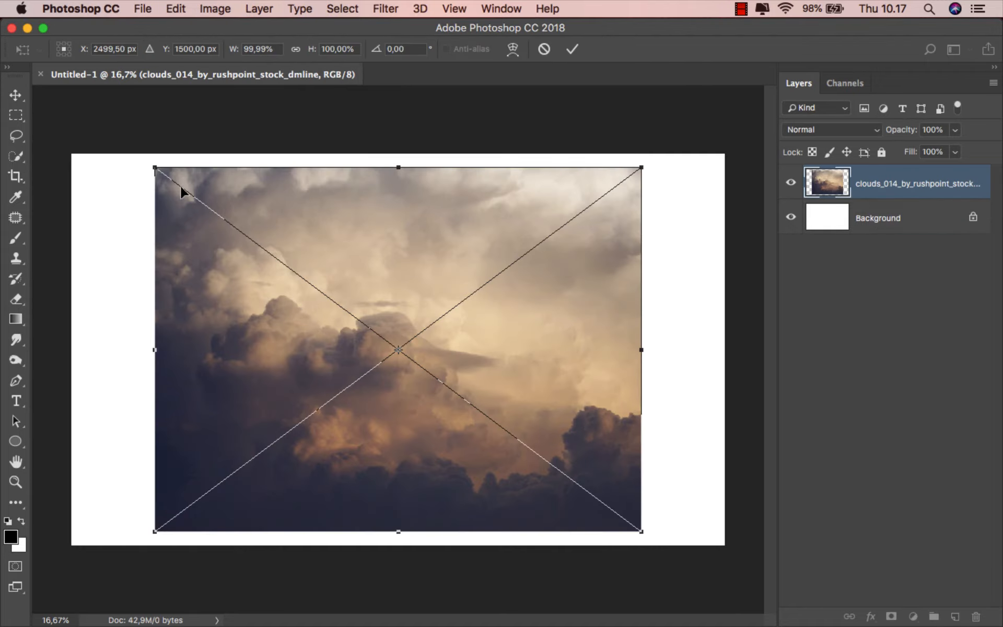
Stretch the placed clouds image to cover the entire canvas and commit the transform
left_click_drag(155, 167, 73, 153)
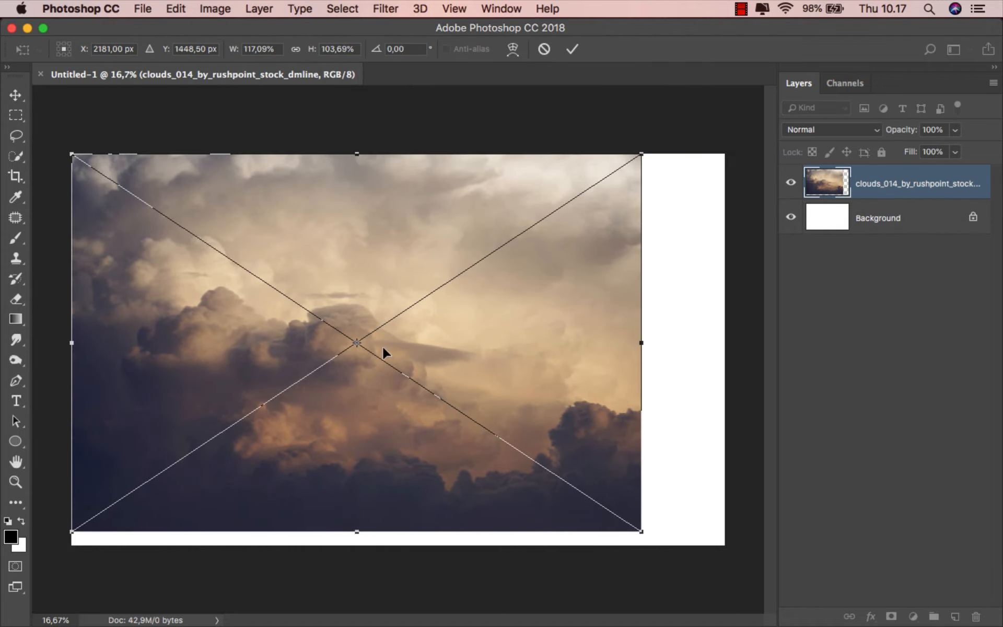
left_click_drag(642, 531, 725, 545)
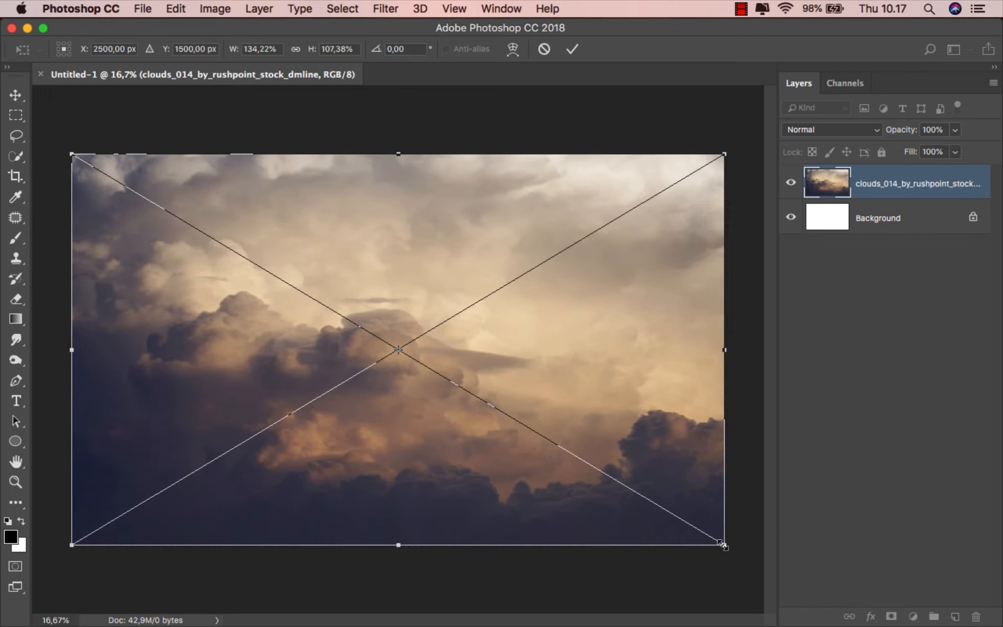
left_click(572, 50)
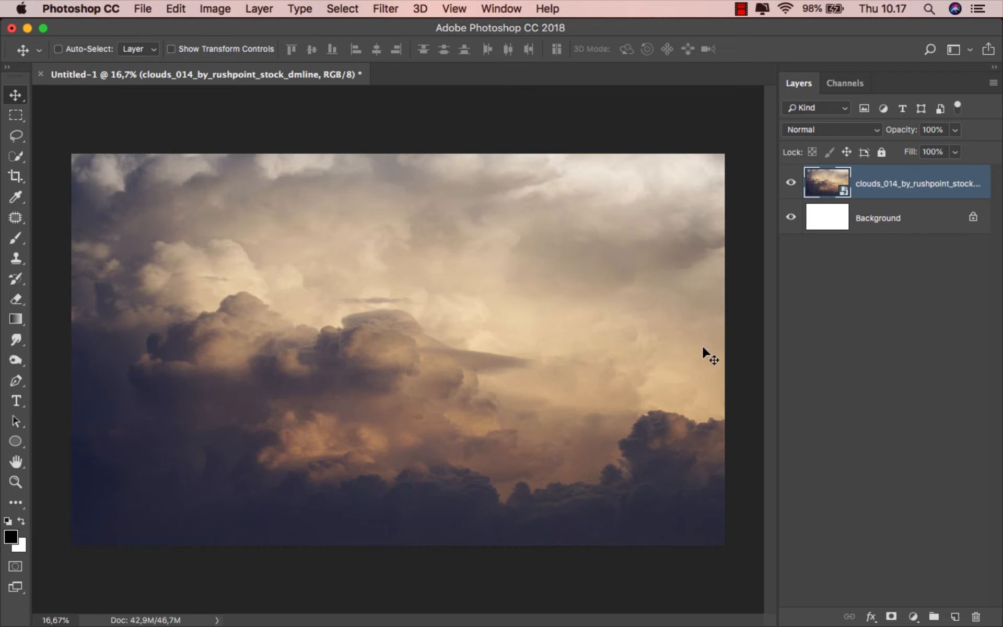
Place the cut-out falling man PNG from the Finder folder onto the clouds canvas
mouse_move(409, 621)
left_click(365, 586)
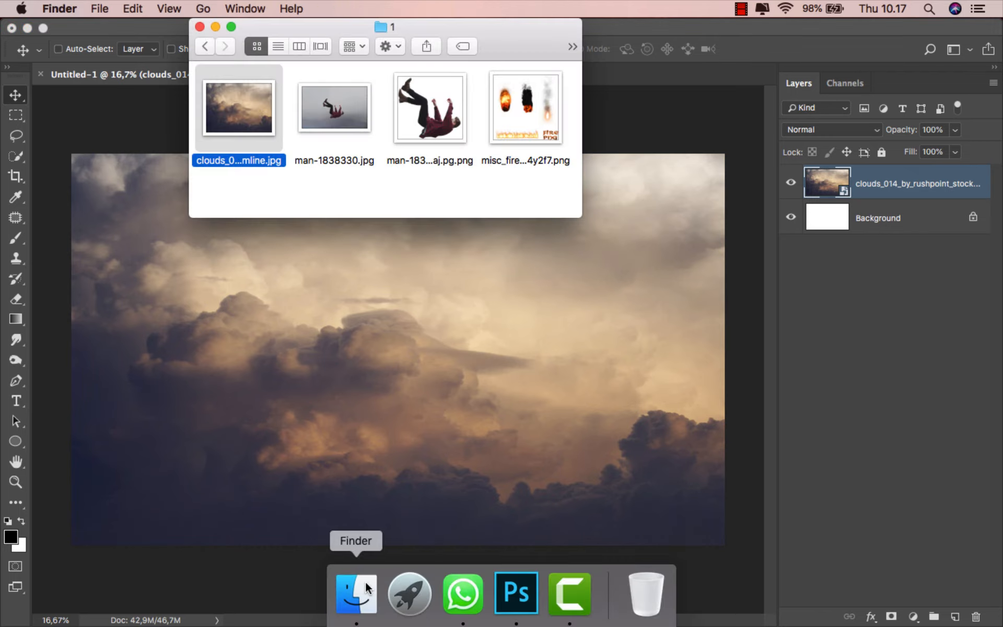
left_click_drag(423, 151, 403, 308)
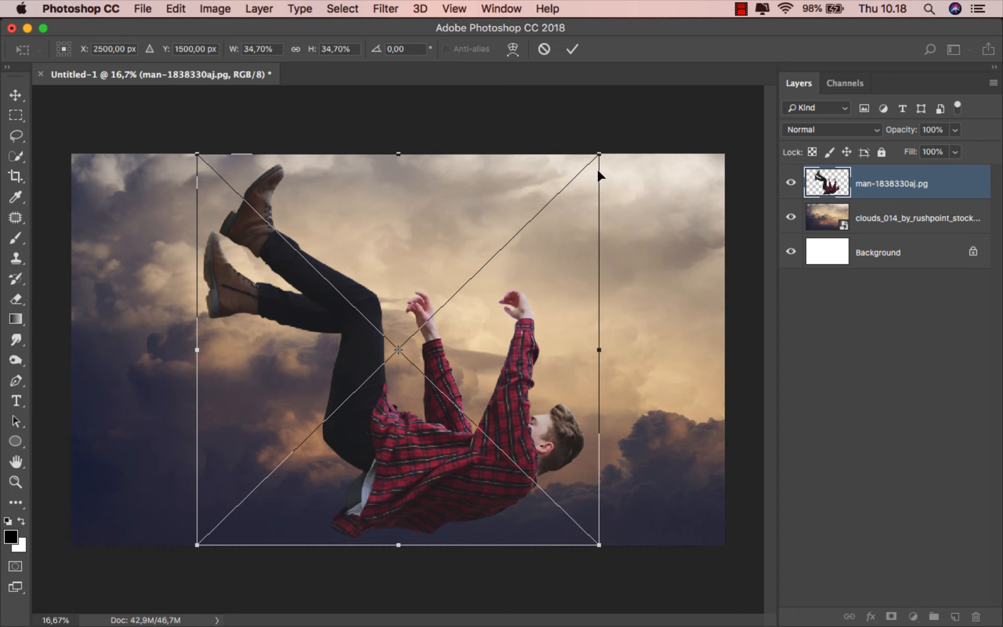
Scale the falling man to about 23.58%, rotate him to about -29.76°, position him near the canvas centre and commit the transform
left_click_drag(601, 153, 579, 201)
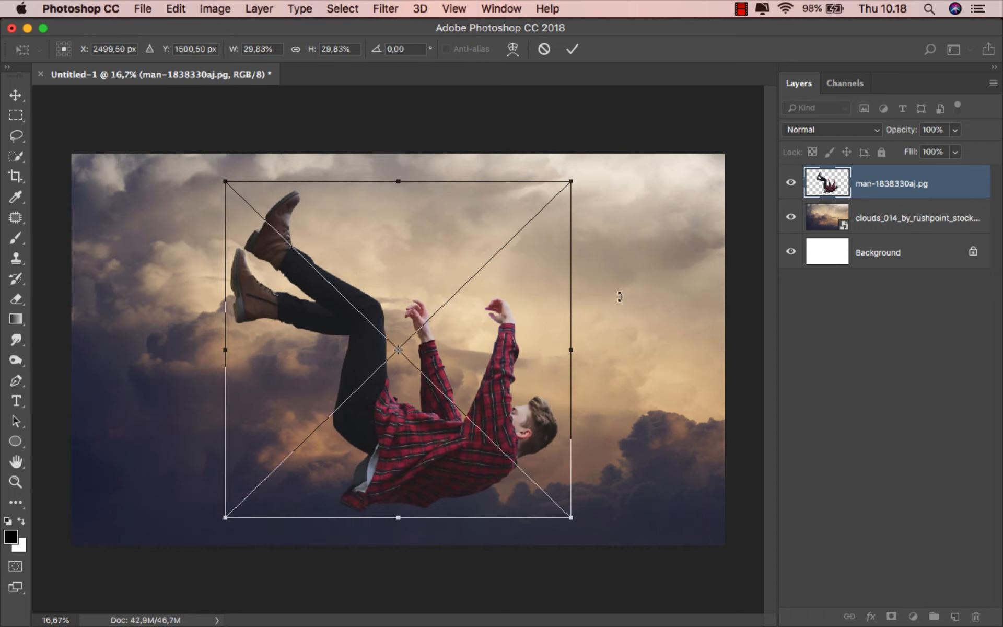
left_click_drag(621, 298, 658, 143)
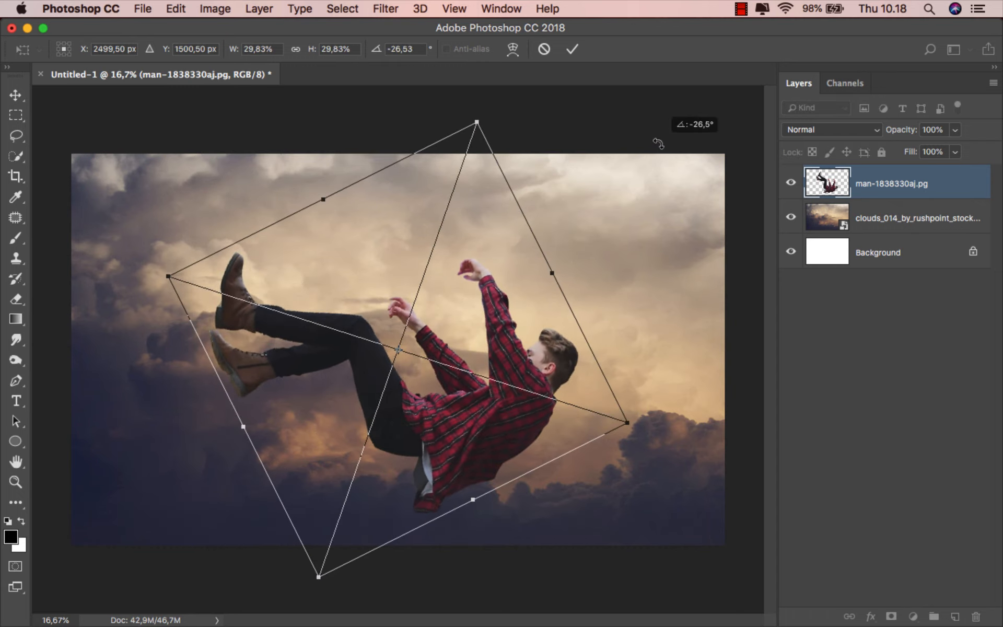
left_click_drag(476, 122, 467, 147)
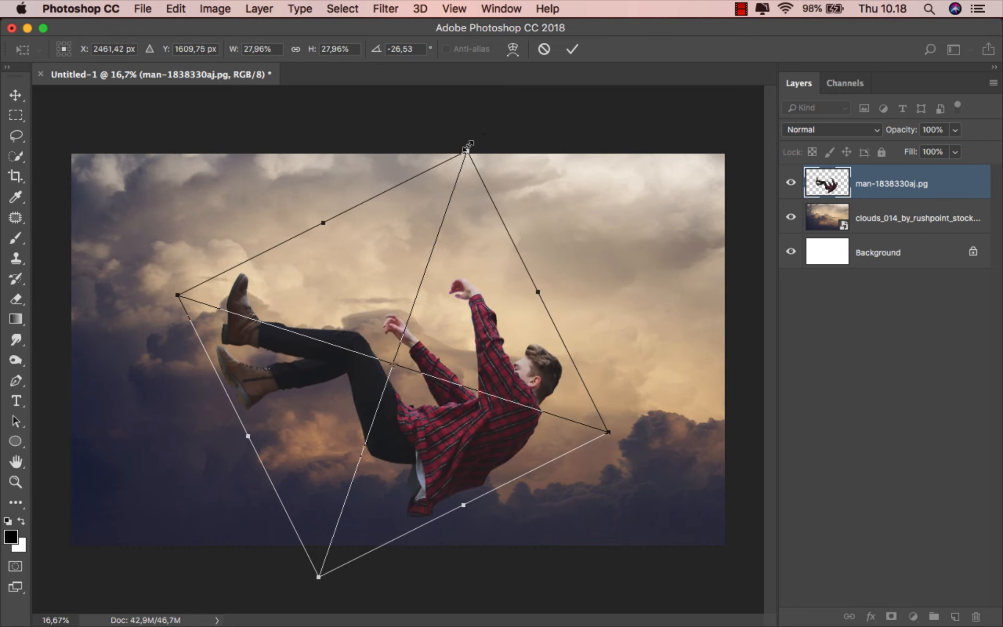
left_click_drag(319, 577, 356, 501)
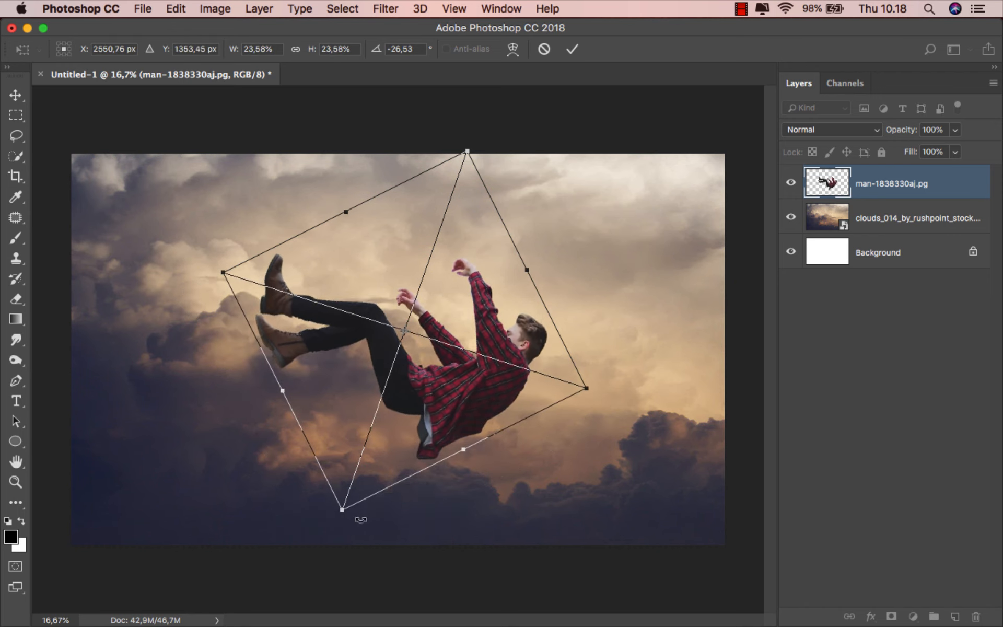
left_click_drag(470, 499, 472, 471)
left_click_drag(465, 397, 454, 399)
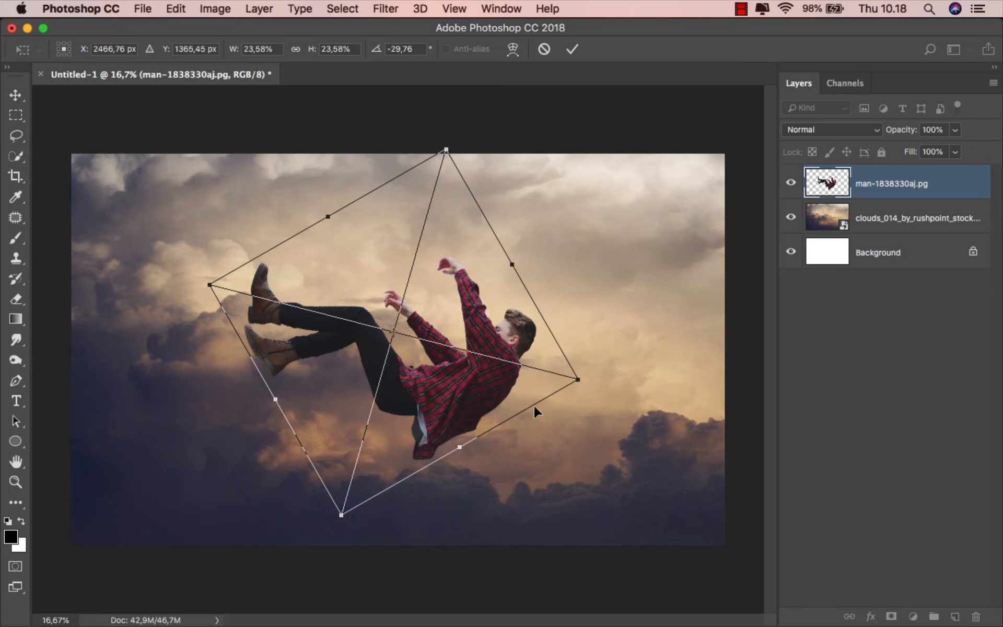
left_click(572, 49)
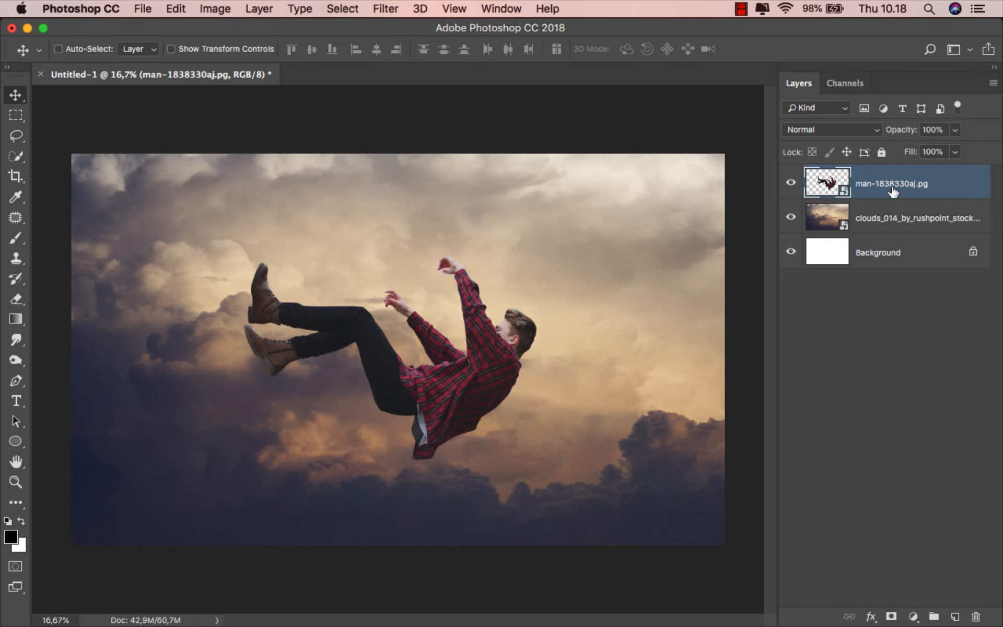
Add a Gradient Map adjustment layer above the clouds layer and append the Photographic Toning gradients to its presets
left_click(892, 222)
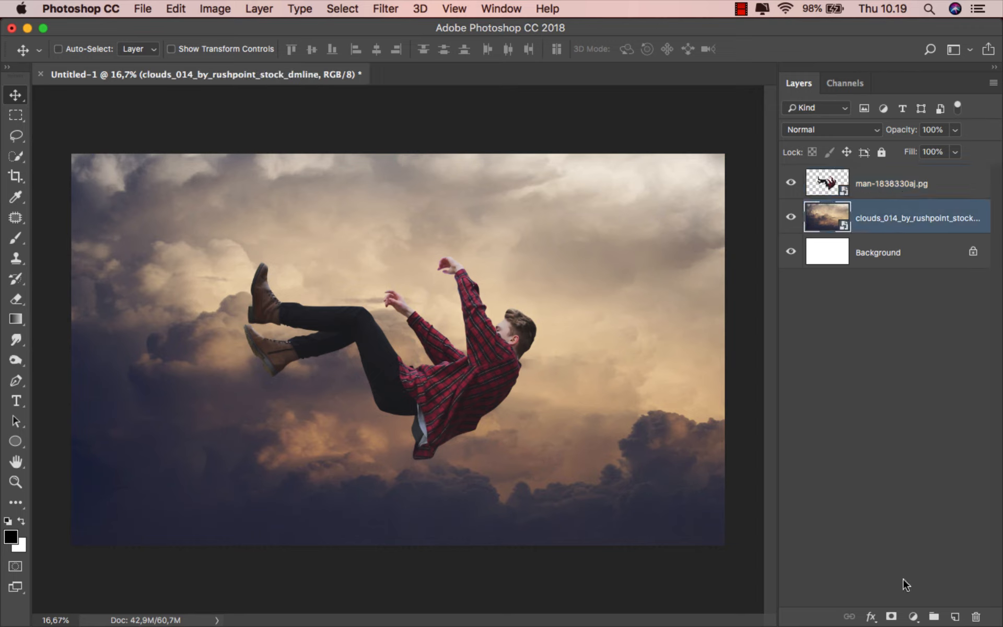
left_click(913, 617)
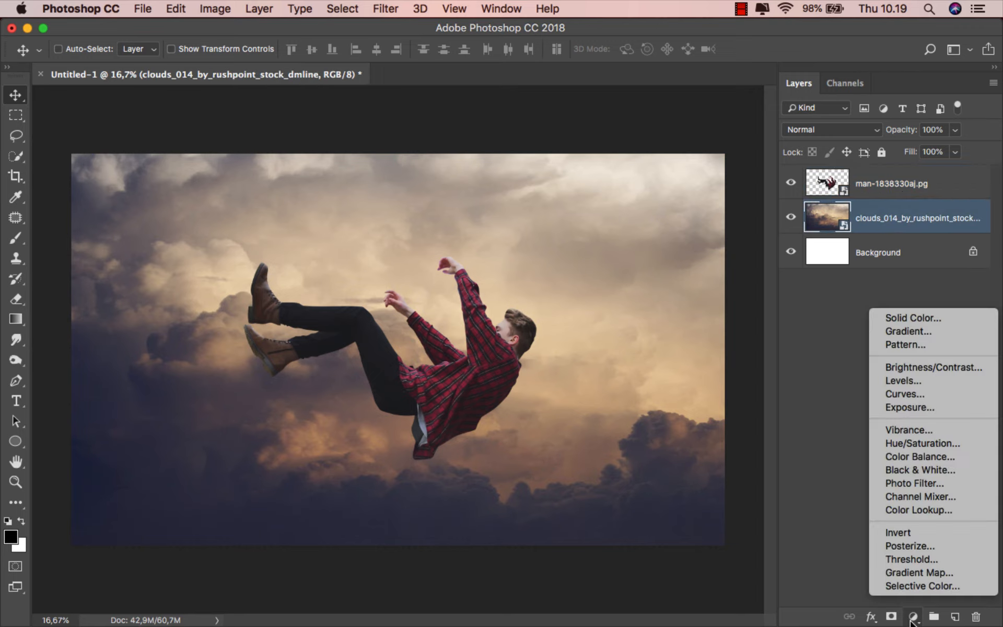
left_click(924, 572)
left_click(758, 302)
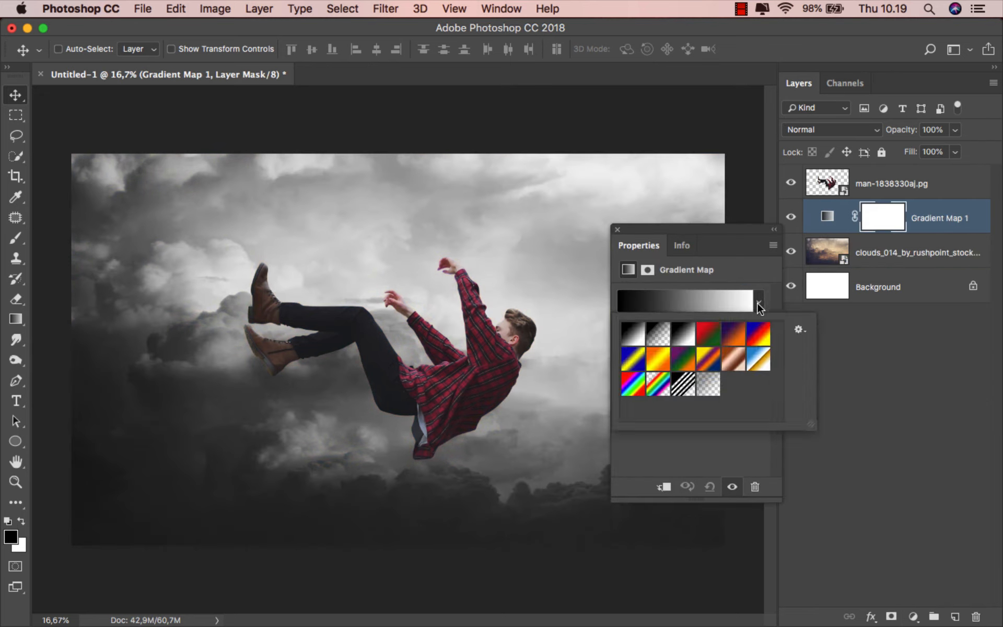
left_click(794, 327)
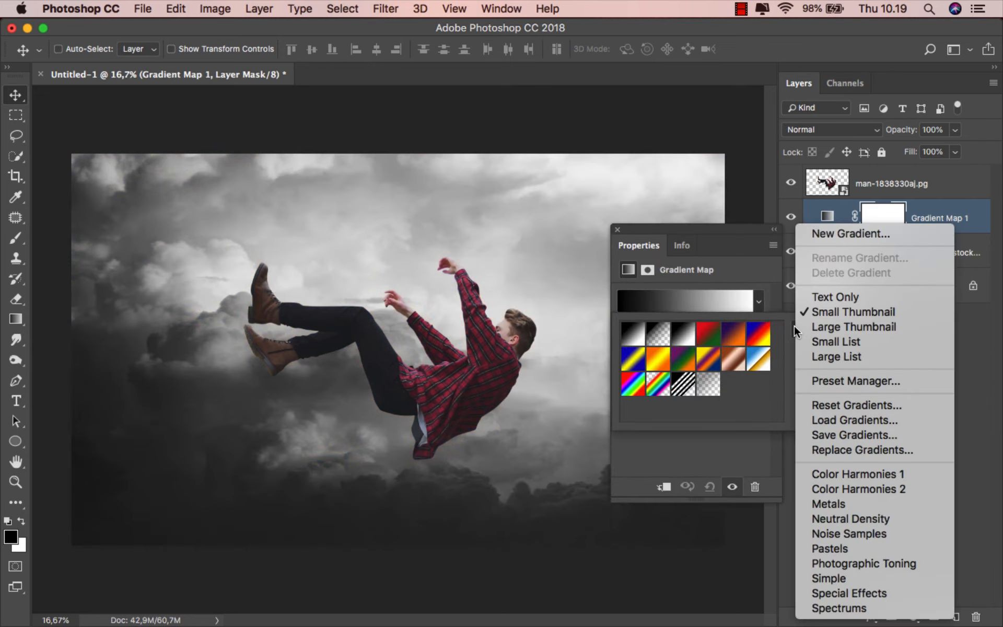
left_click(879, 563)
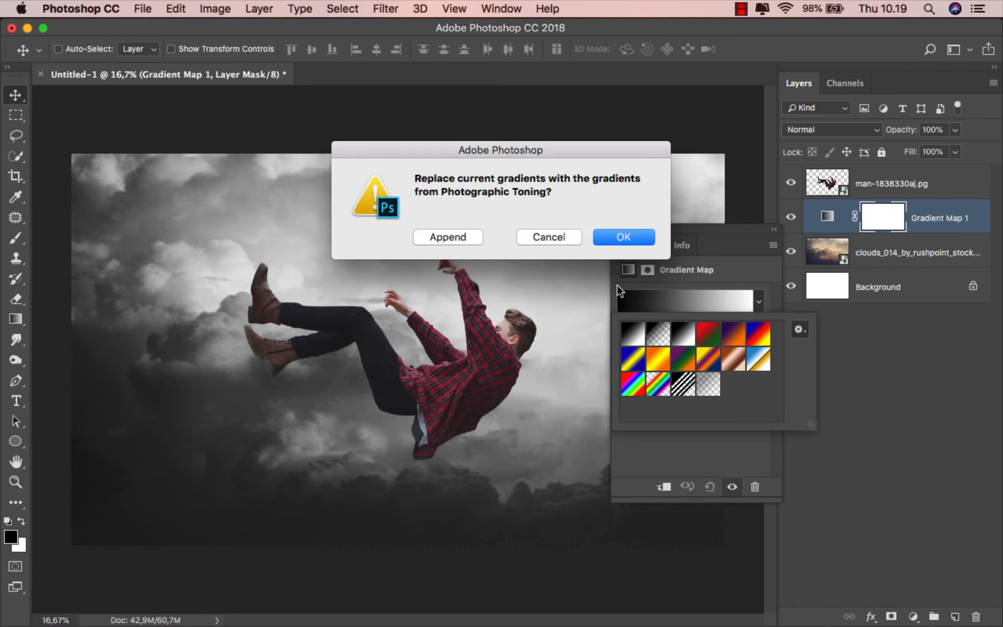
left_click(448, 237)
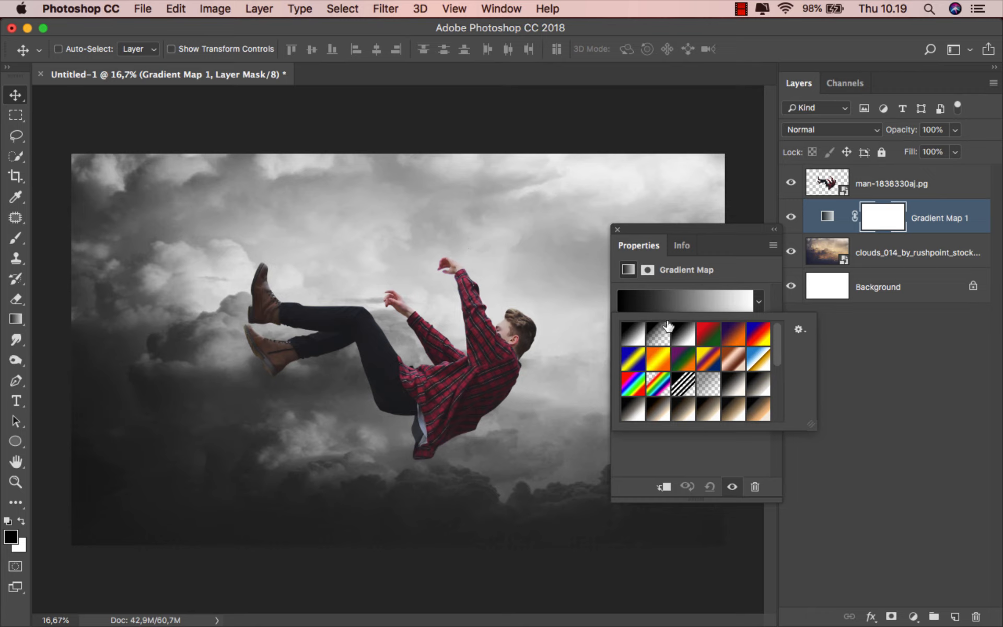
Apply the second Photographic Toning gradient to the Gradient Map and compare the image with the adjustment hidden and shown
left_click(739, 390)
left_click(757, 390)
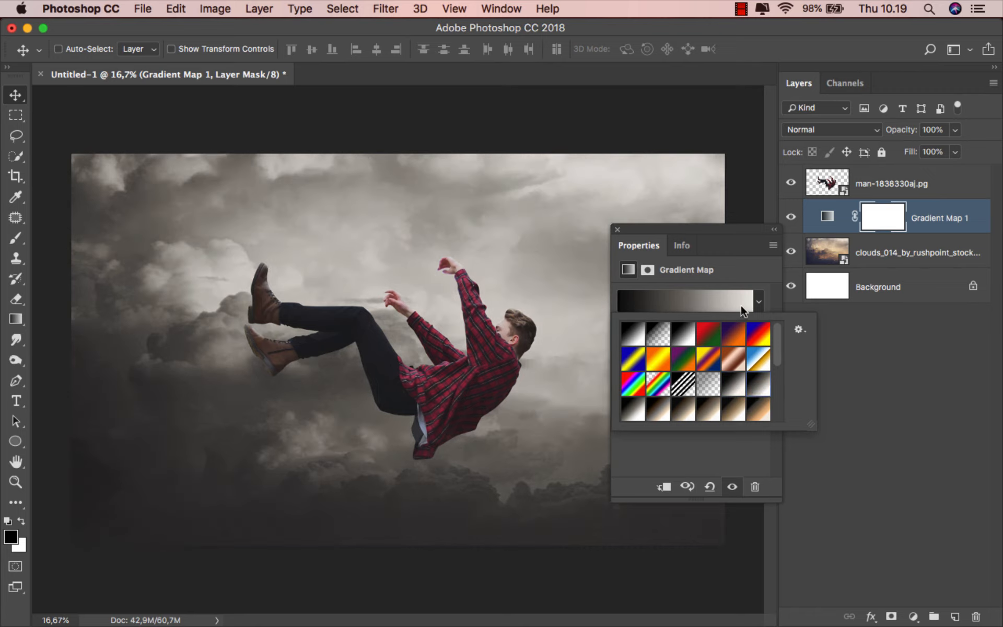
left_click(734, 269)
left_click(618, 229)
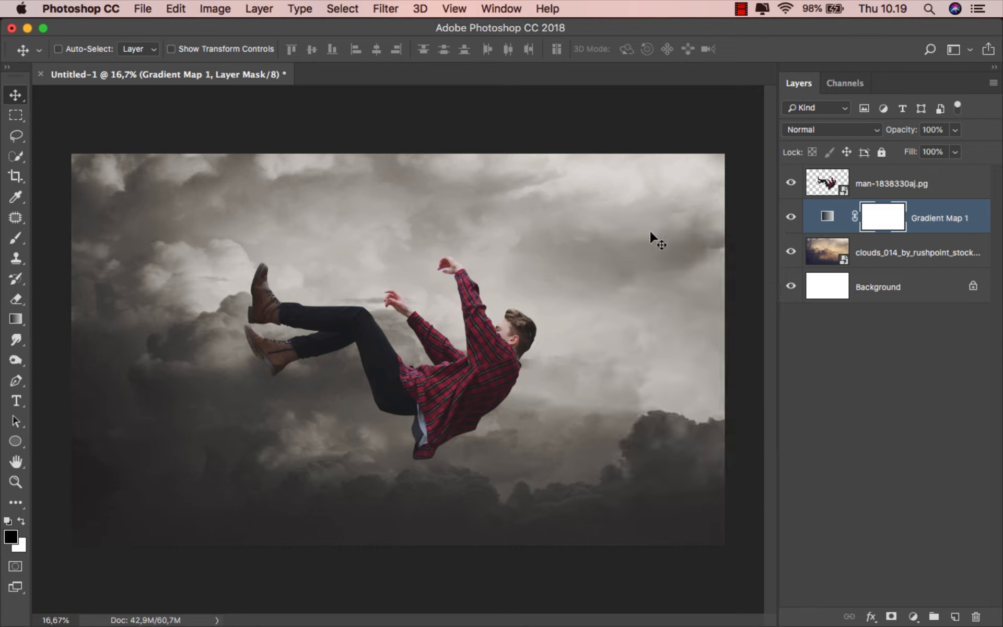
left_click(791, 217)
left_click(790, 218)
scroll(758, 246, "up", 2)
scroll(752, 251, "up", 1)
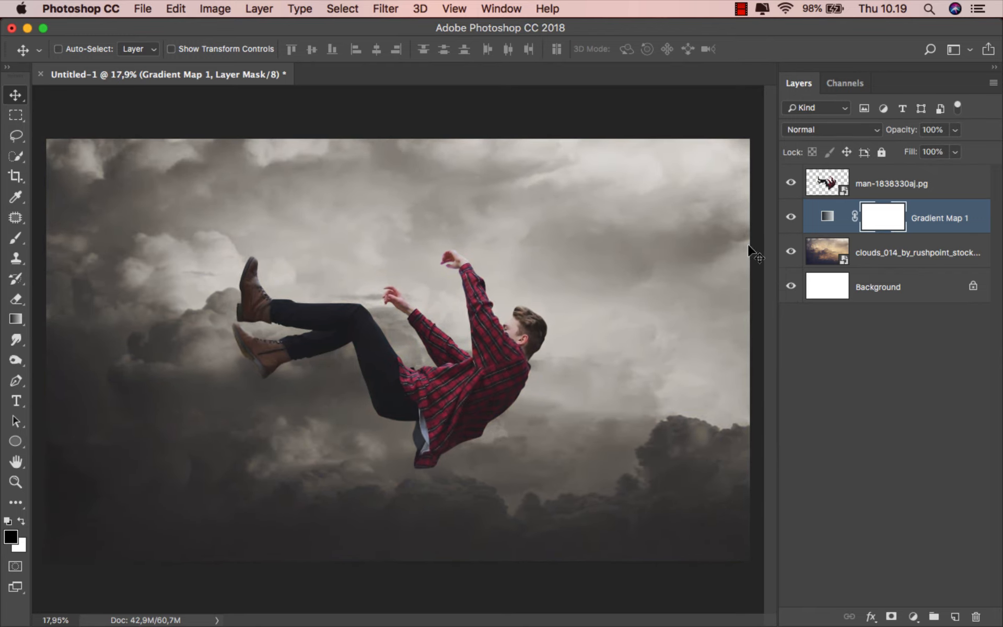
Add a Selective Color adjustment above the Gradient Map and set Black to +100% for the Whites
left_click(933, 218)
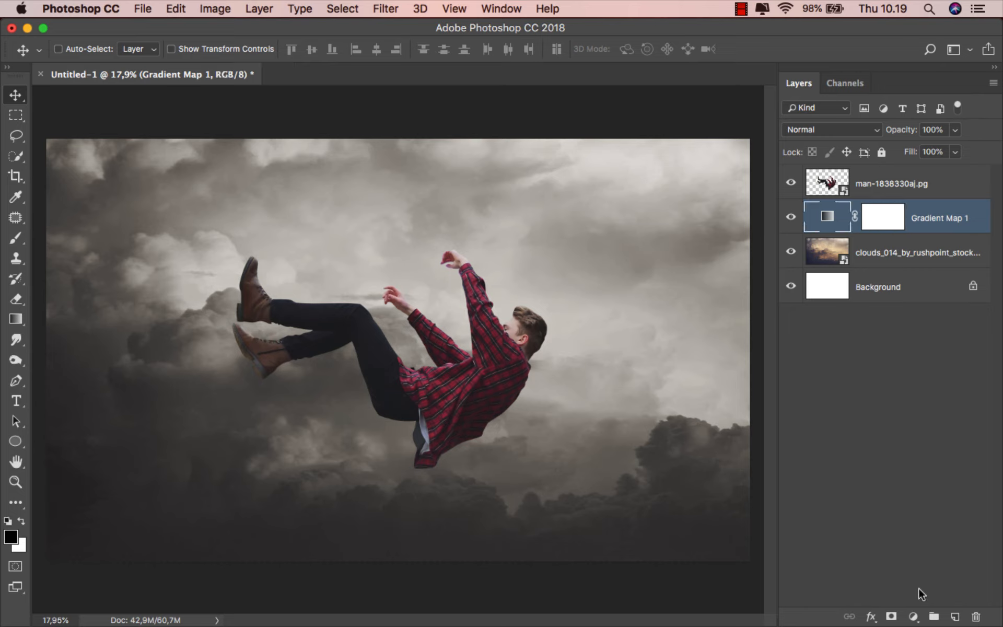
left_click(914, 616)
left_click(921, 586)
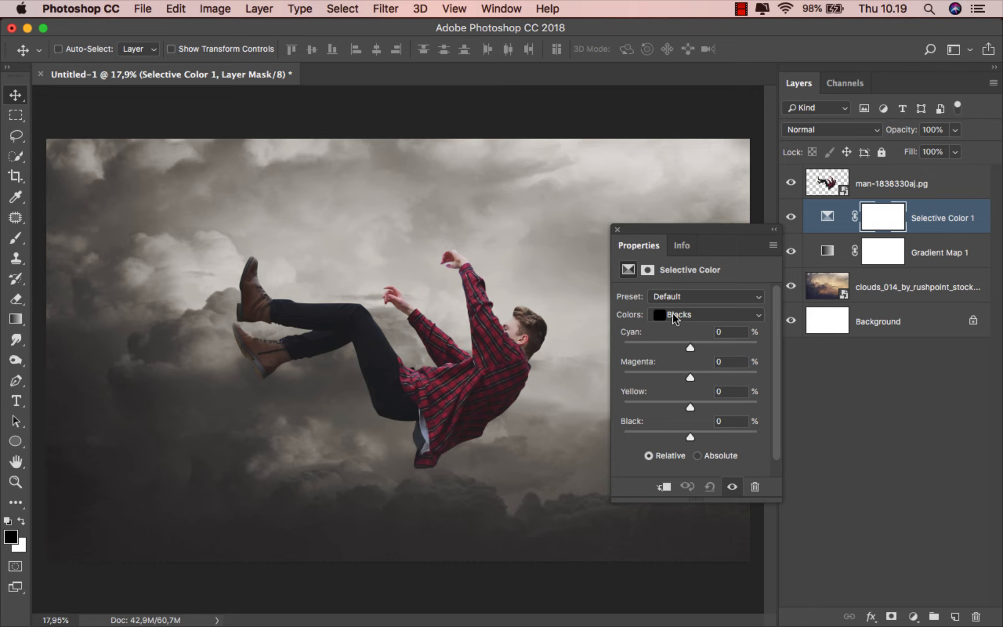
left_click(673, 315)
left_click(682, 289)
left_click_drag(690, 431, 762, 431)
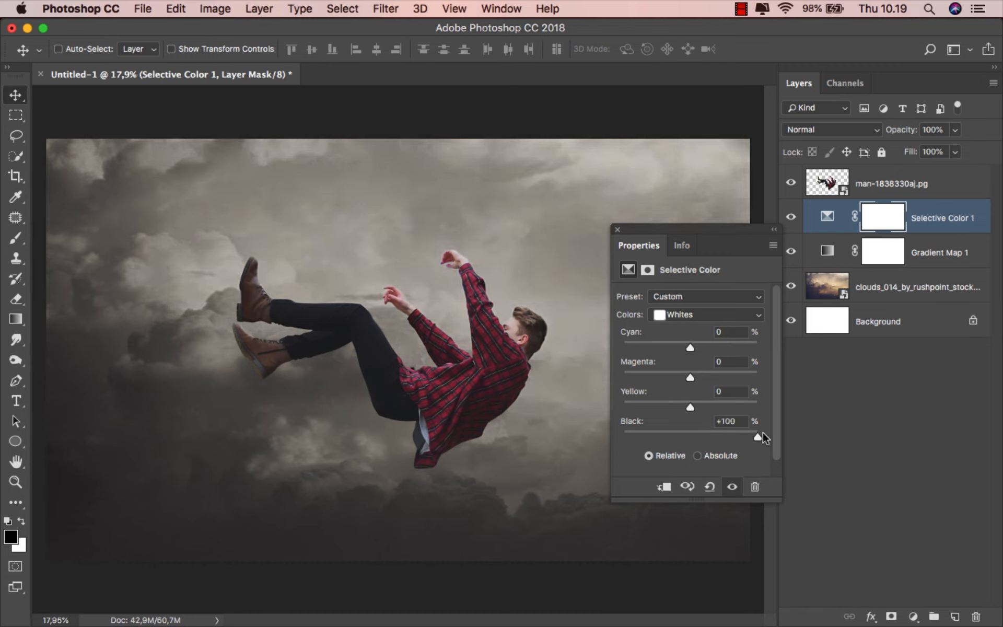
Set Black to -10% for the Blacks in the Selective Color adjustment and compare the image with it hidden and shown
left_click(698, 316)
left_click(700, 339)
left_click_drag(690, 437, 683, 438)
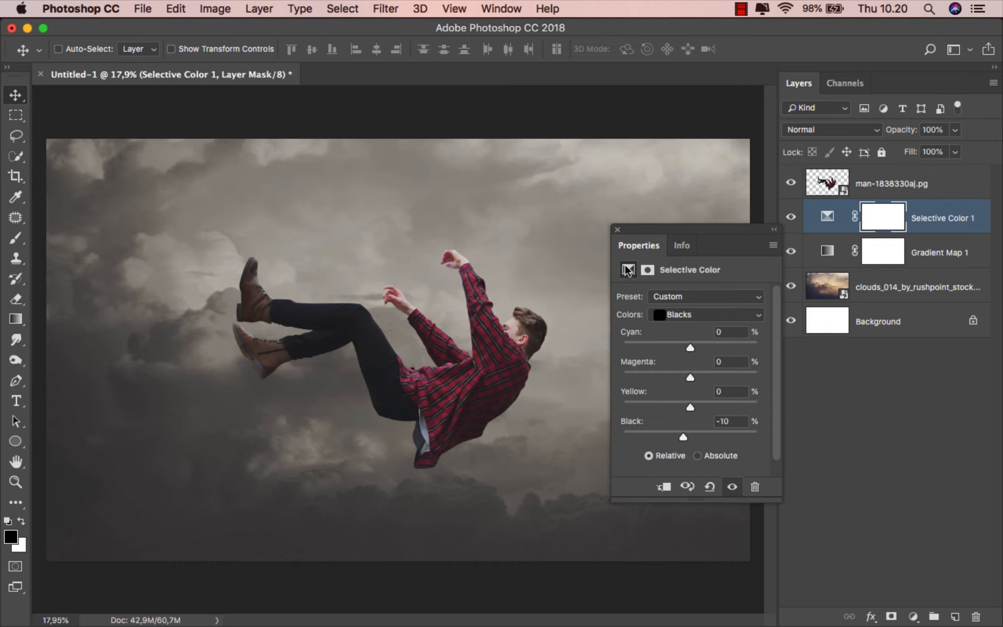
left_click(617, 230)
key("super+0")
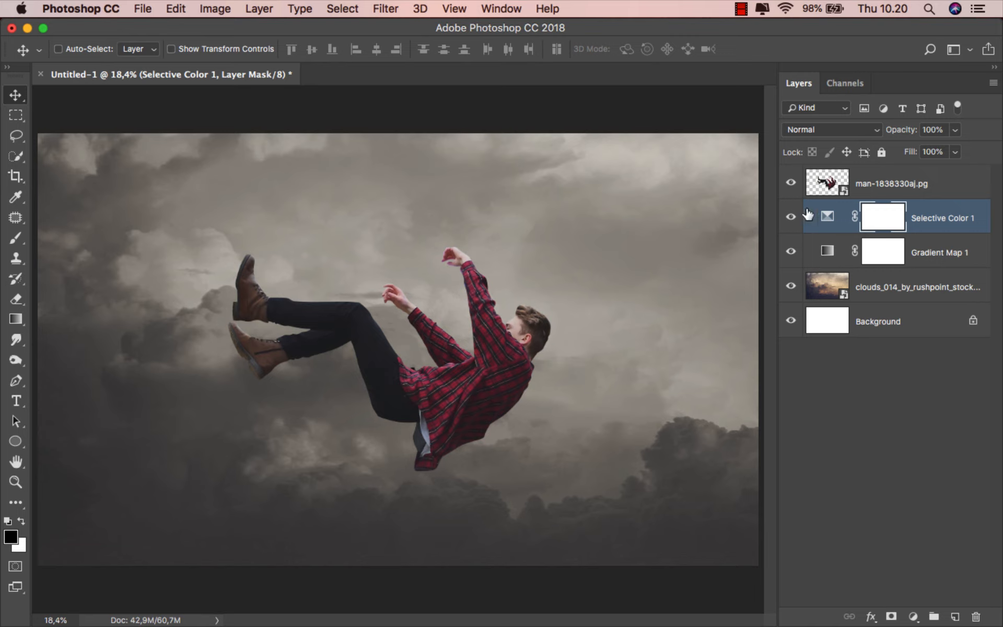
left_click(791, 217)
left_click(791, 217)
Add a Gradient Fill layer above the Selective Color layer with Radial style and a 31° angle
left_click(928, 226)
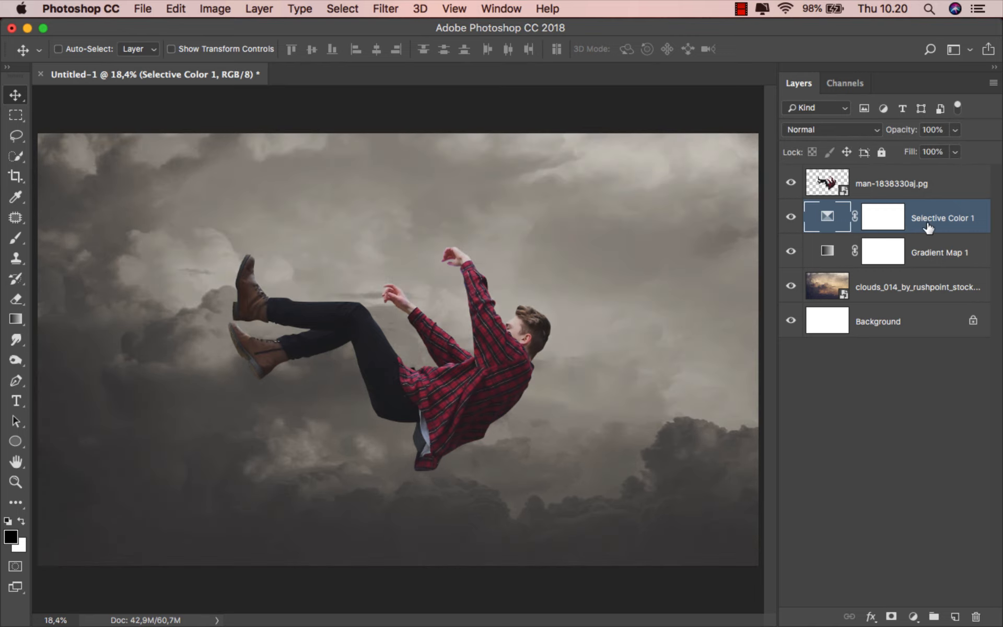
left_click(914, 617)
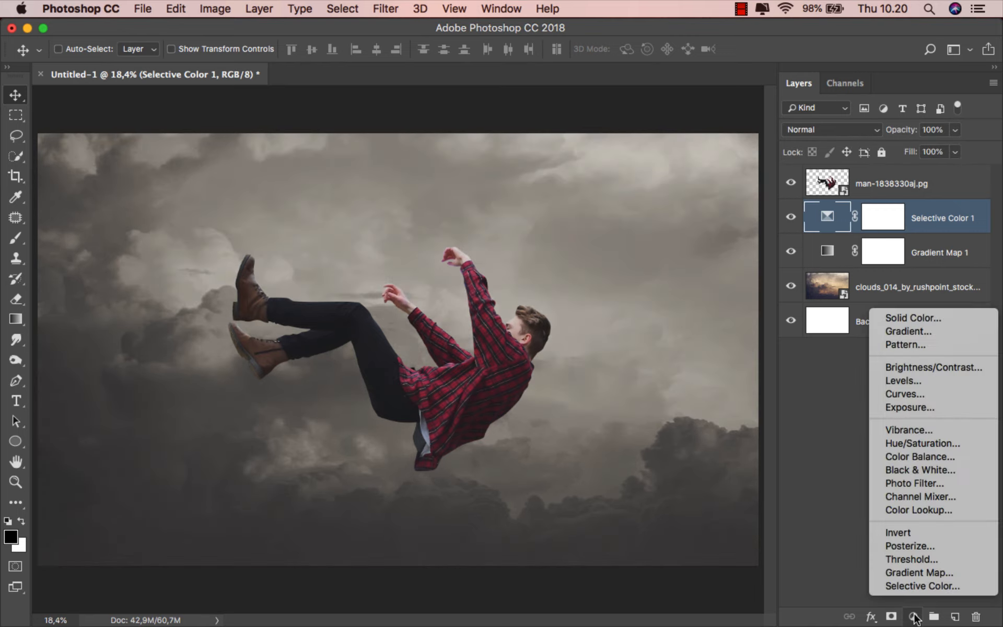
left_click(930, 332)
left_click(694, 282)
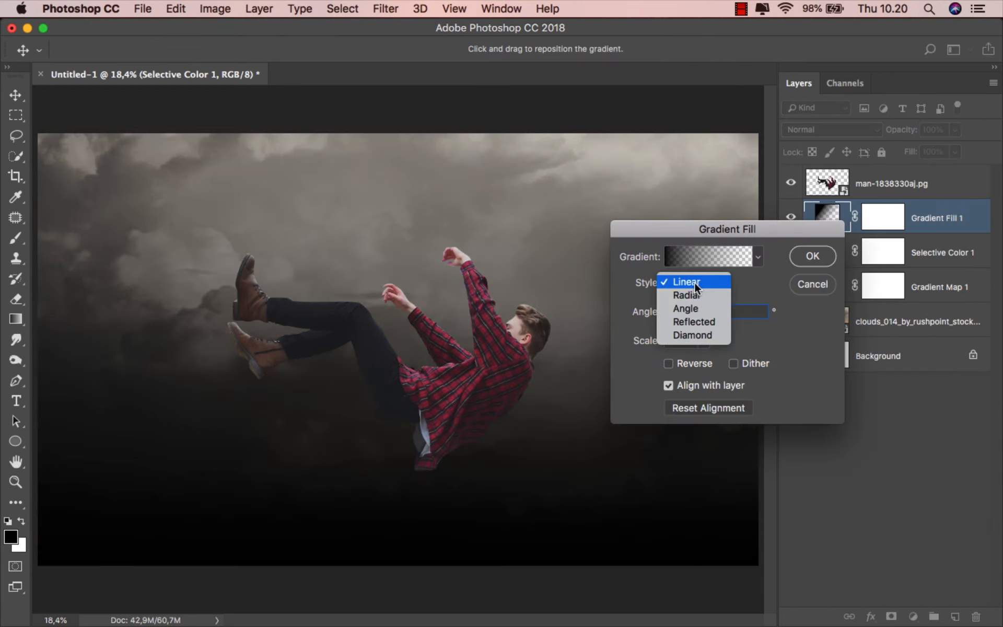
left_click(692, 290)
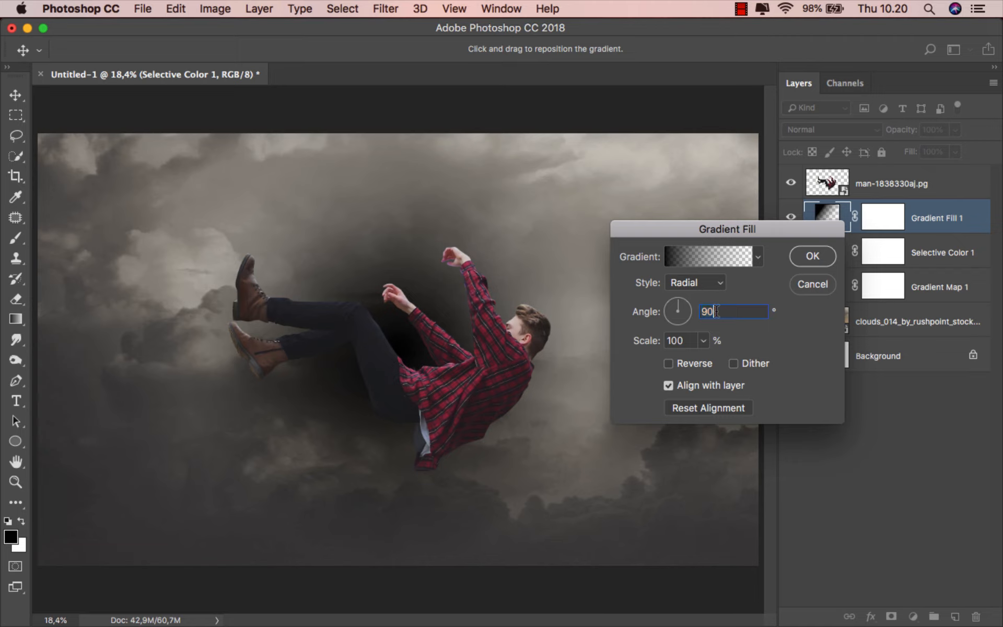
type("31")
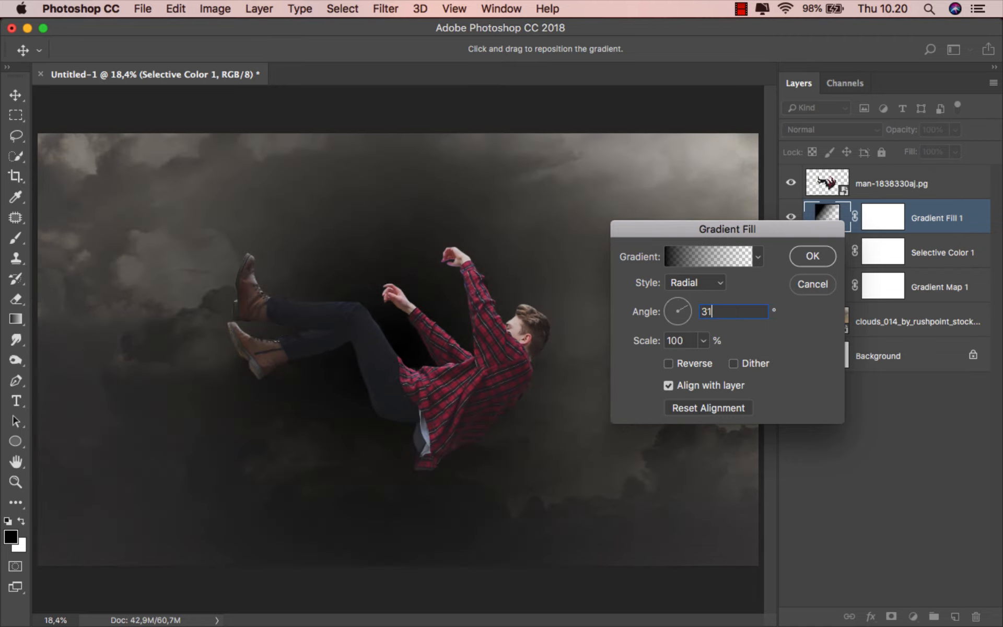
Reverse the gradient fill, set its scale to 221%, confirm it and compare the image with the vignette hidden and shown
left_click(668, 363)
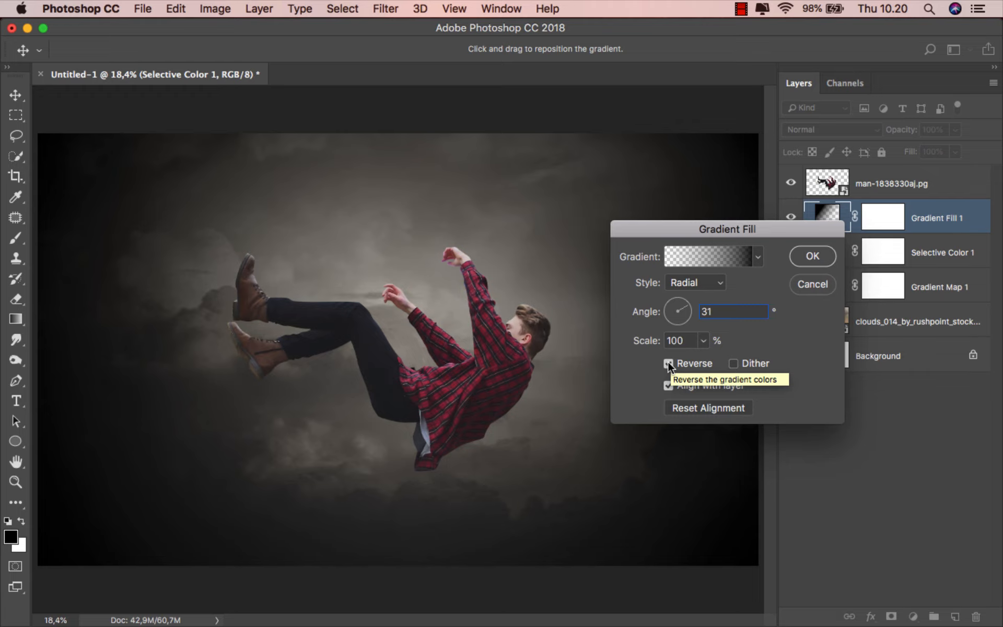
left_click(703, 340)
left_click_drag(702, 355, 710, 359)
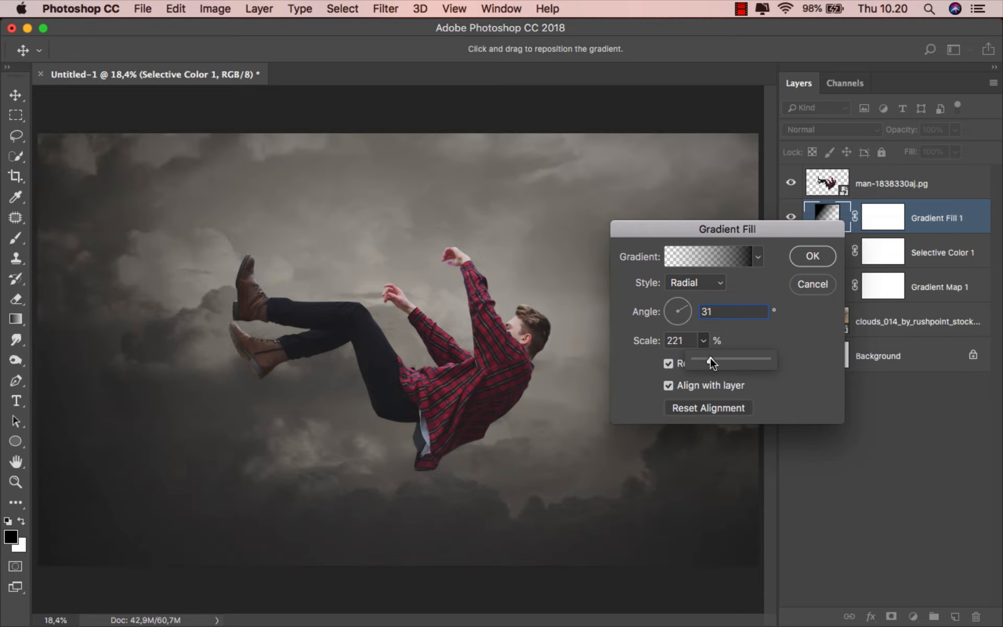
left_click(812, 257)
left_click(786, 218)
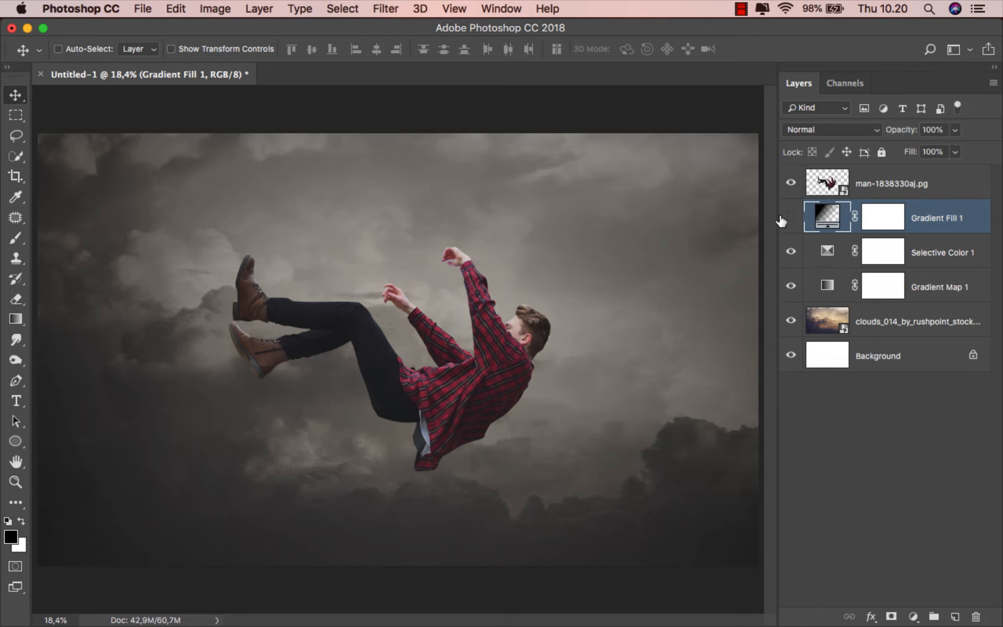
left_click(786, 218)
Add a Color Lookup adjustment above the Gradient Fill layer using the FoggyNight.3DL 3DLUT file
left_click(913, 617)
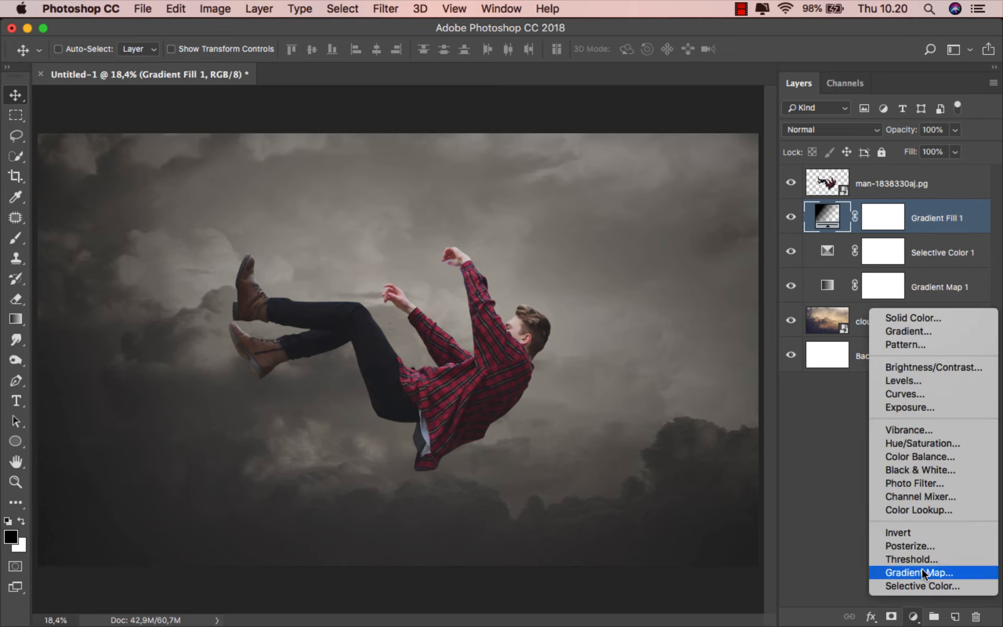
left_click(928, 510)
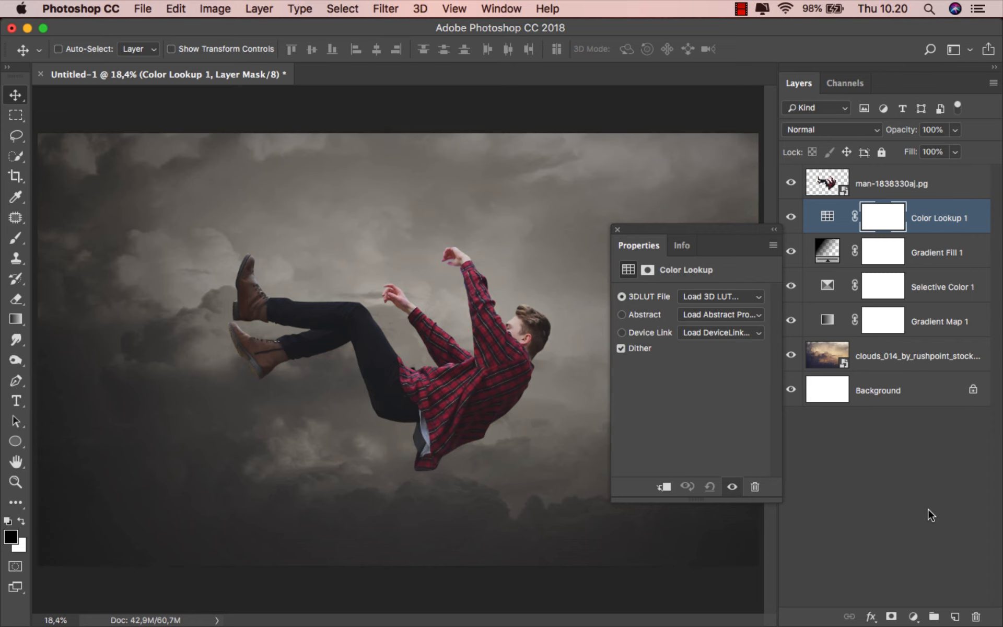
left_click(719, 297)
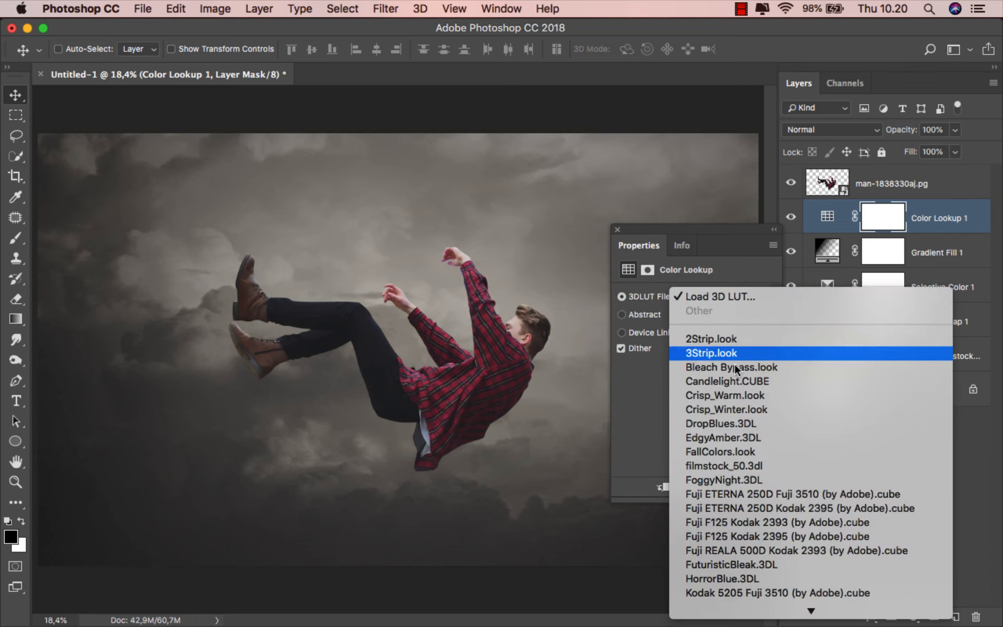
mouse_move(750, 610)
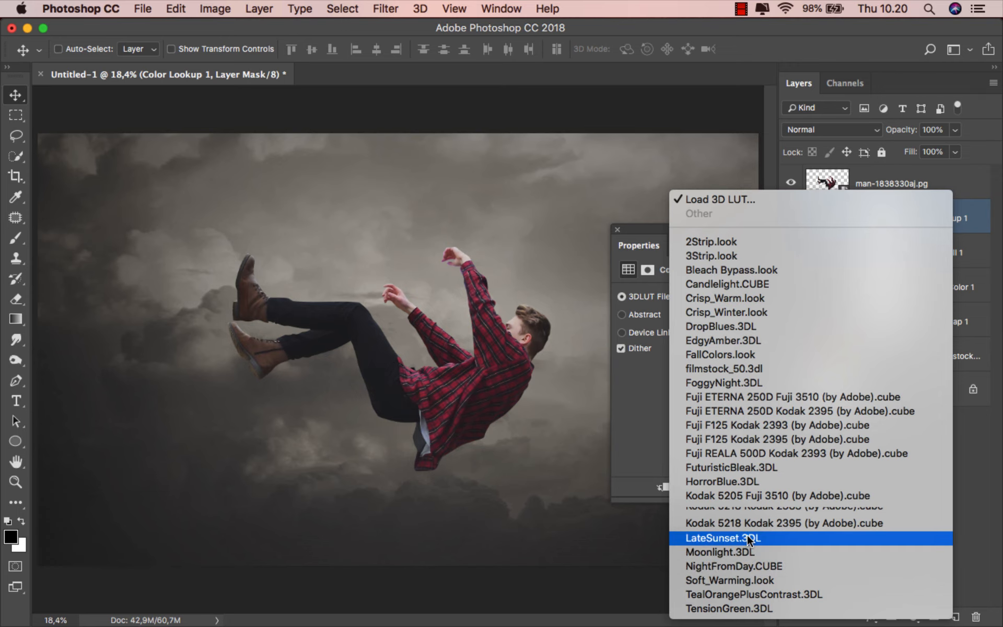
left_click(744, 383)
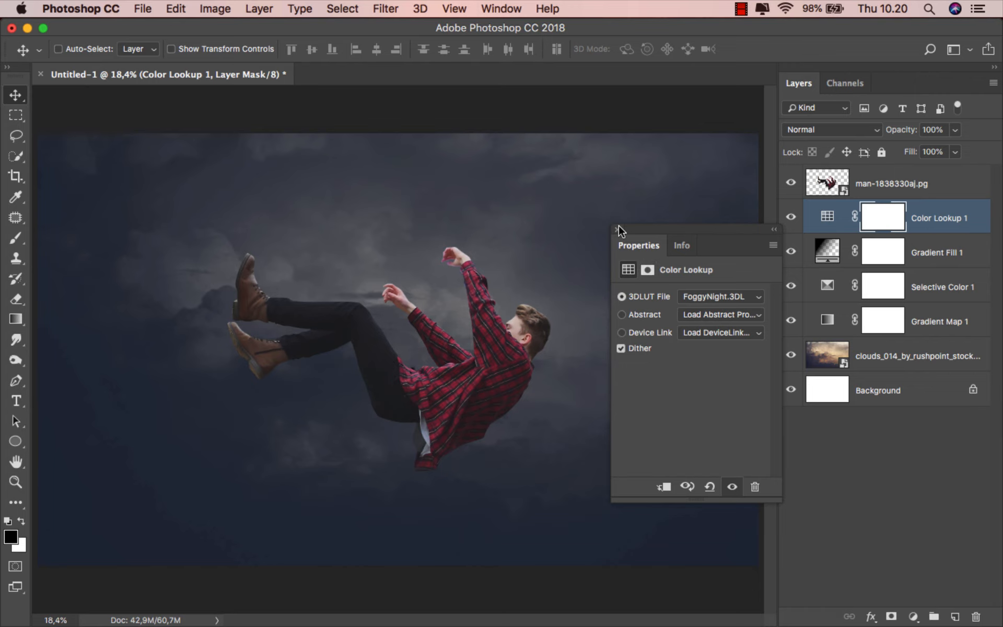
left_click(618, 229)
Split the Underlying Layer's black Blend If slider to 0 / 255 for the Color Lookup layer and compare the image with and without it
right_click(926, 226)
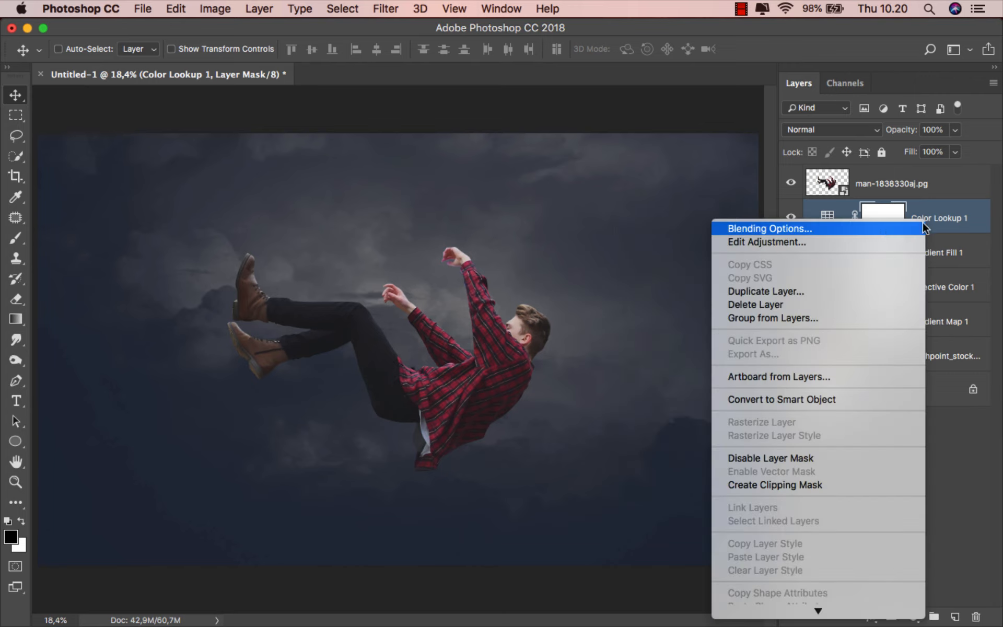
left_click(849, 229)
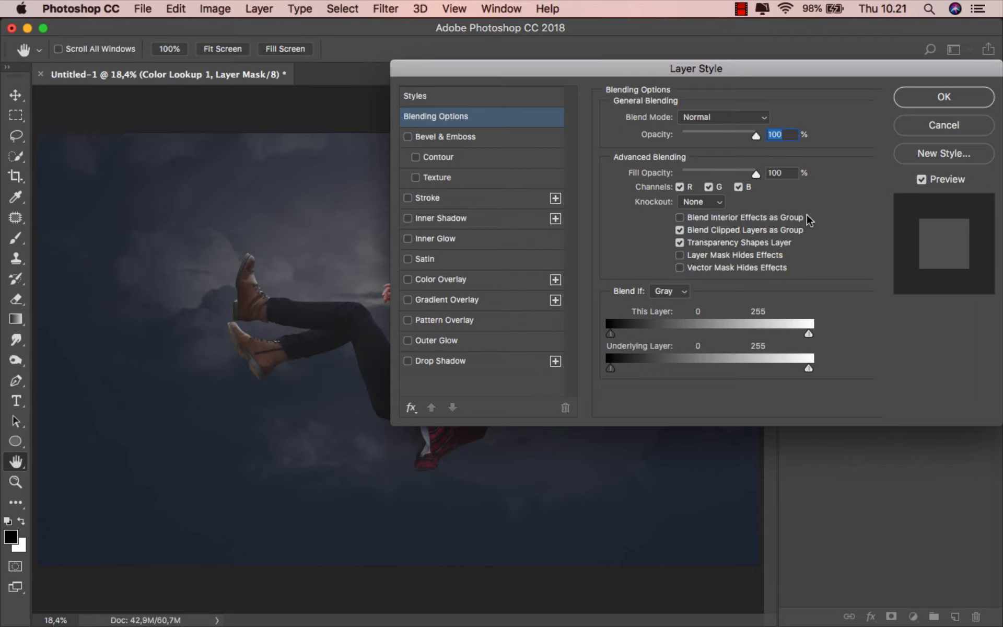
left_click_drag(560, 69, 718, 66)
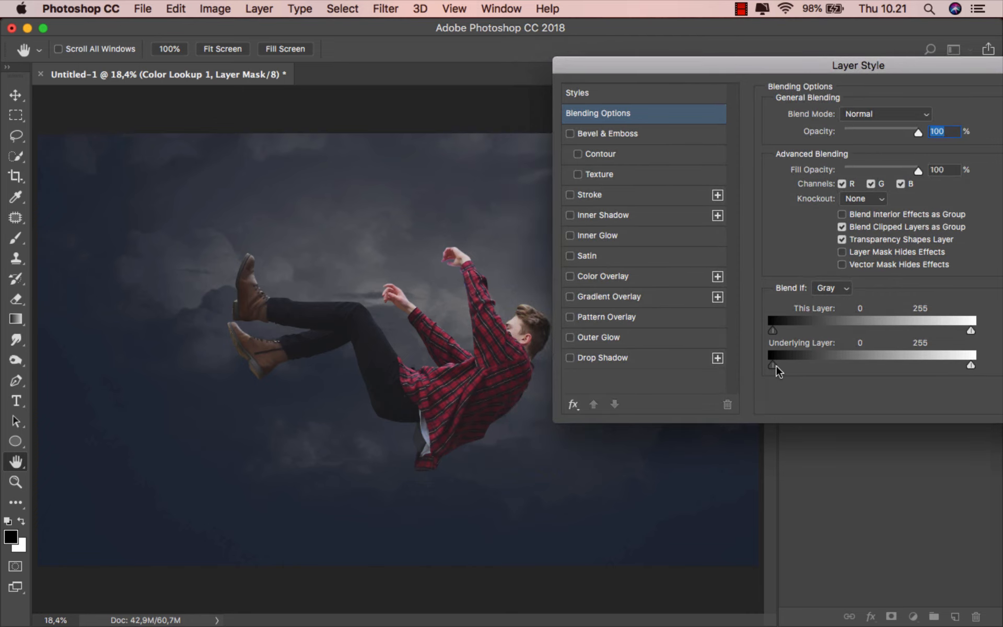
left_click_drag(777, 368, 989, 374)
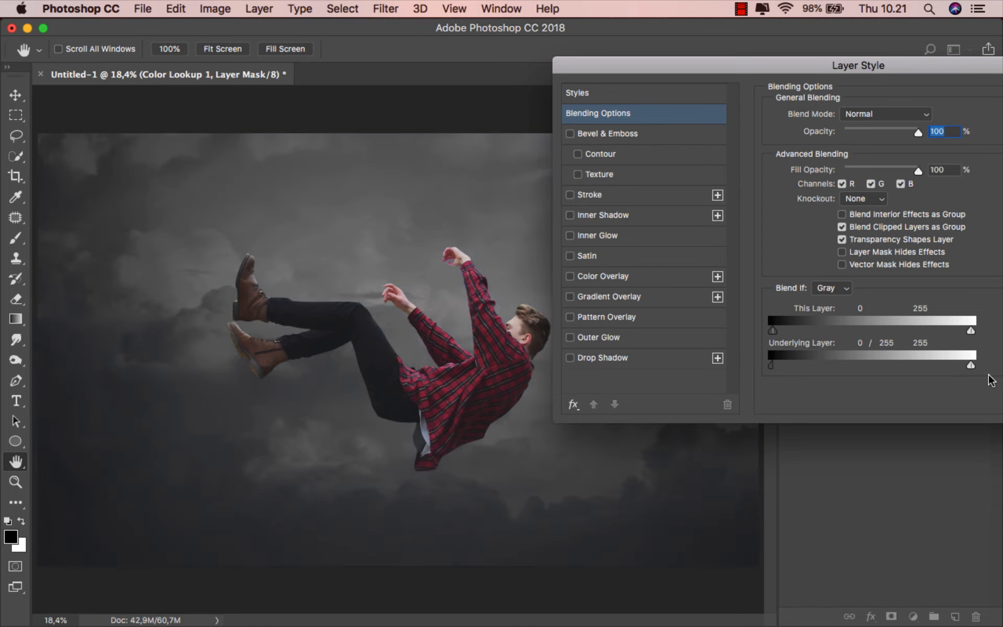
left_click_drag(909, 70, 730, 168)
left_click(904, 275)
left_click(904, 275)
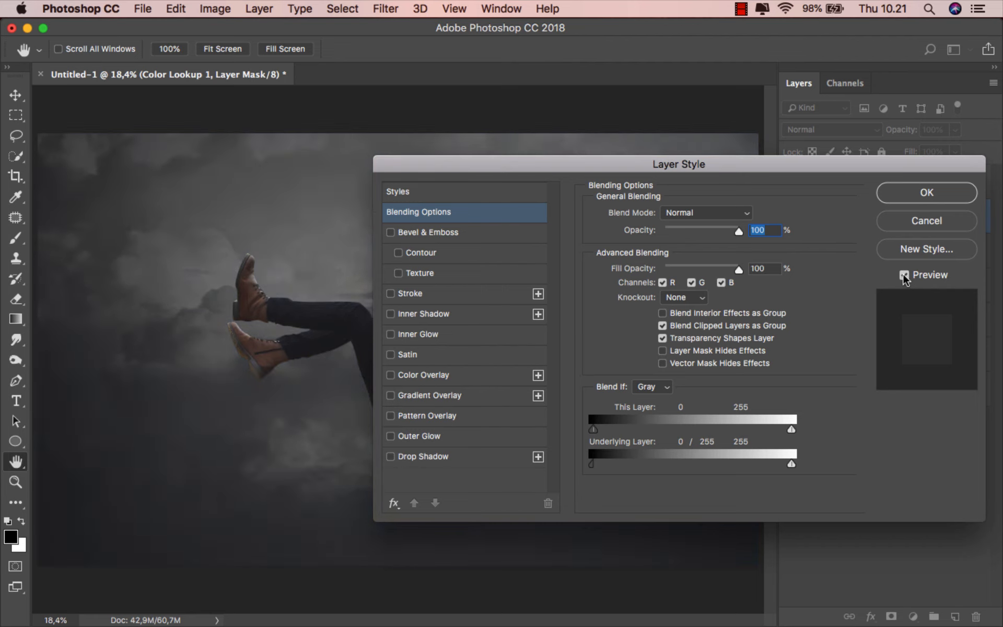
left_click(933, 198)
left_click(791, 217)
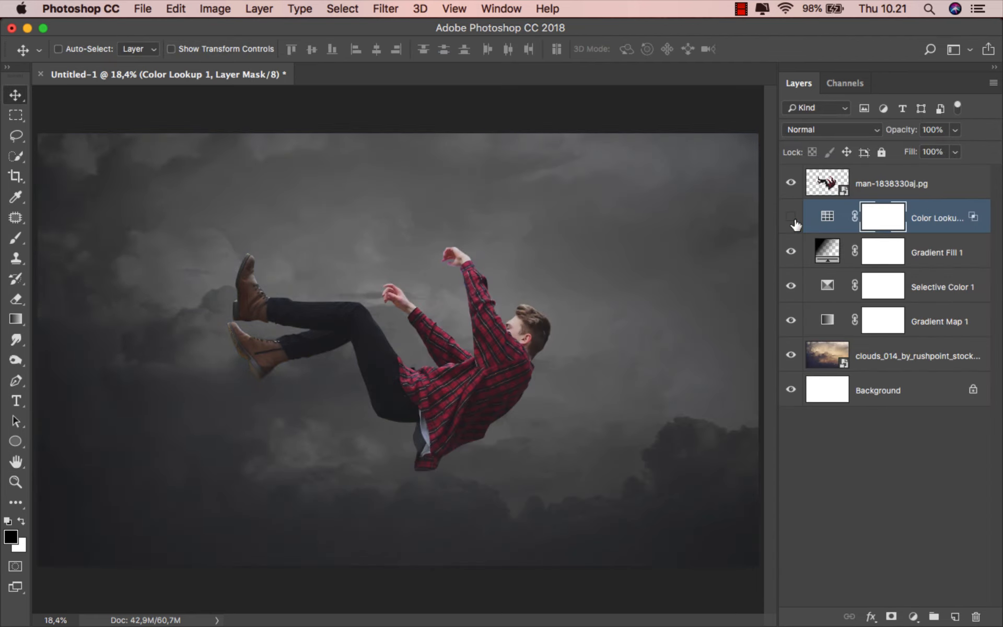
left_click(791, 217)
Add an Exposure adjustment above the Color Lookup layer, set Gamma Correction to 0.90, nudge the Offset and compare the image with it hidden and shown
left_click(917, 228)
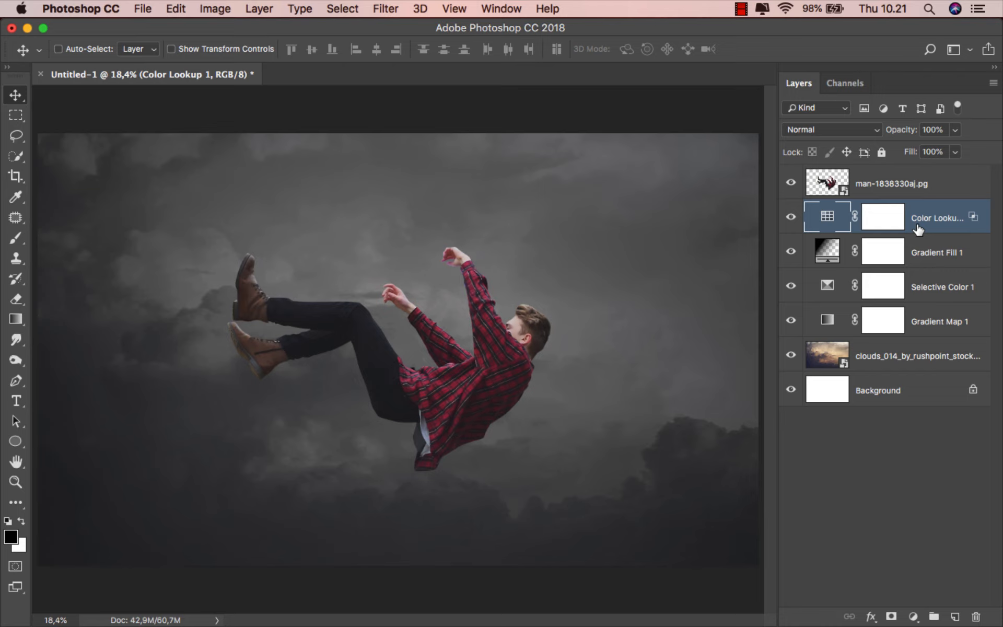
left_click(913, 616)
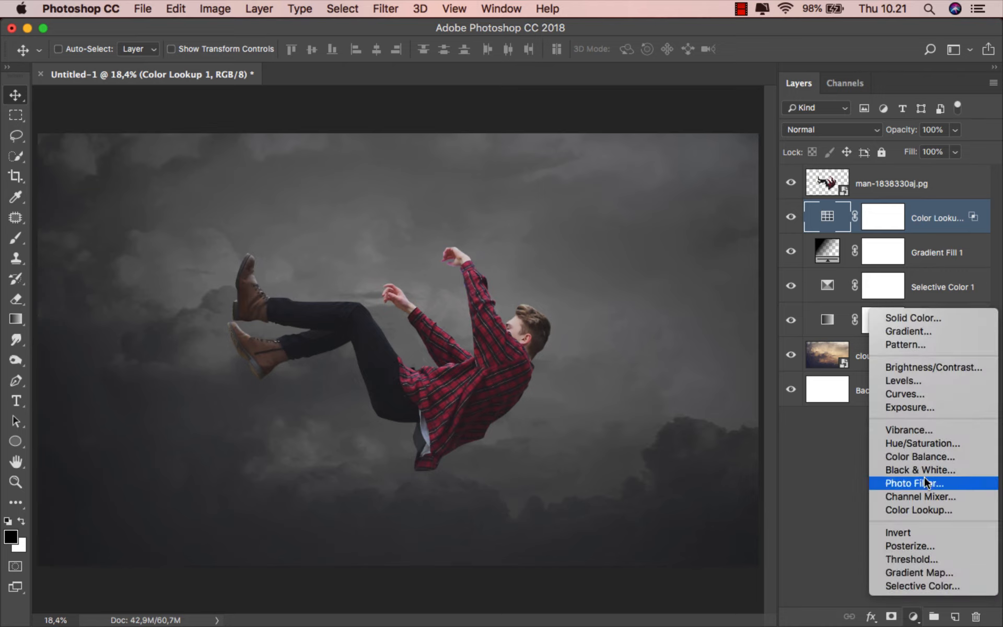
left_click(929, 407)
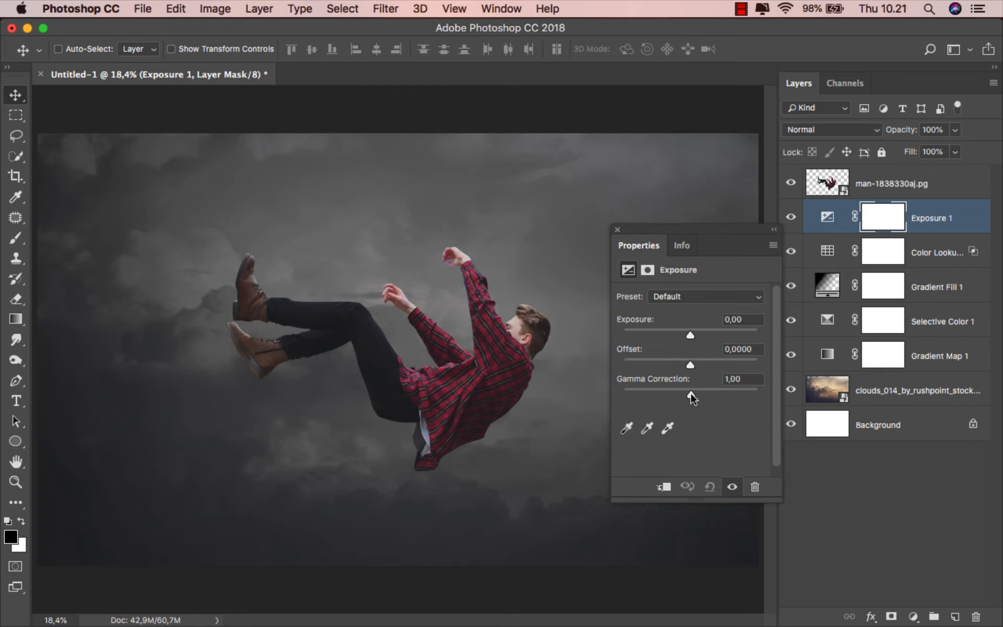
left_click_drag(691, 395, 694, 395)
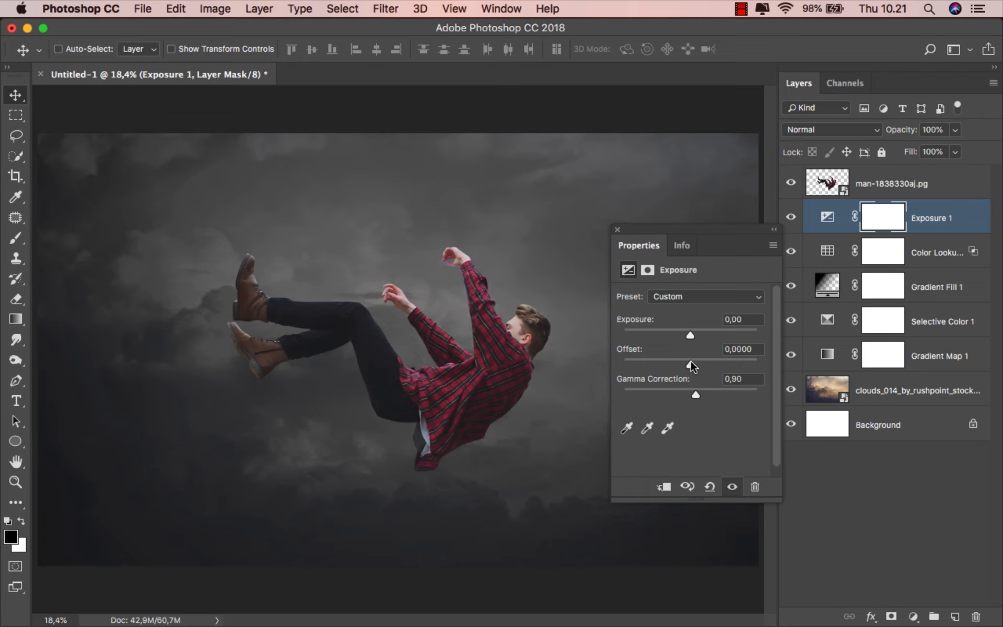
left_click_drag(691, 362, 690, 361)
left_click(617, 230)
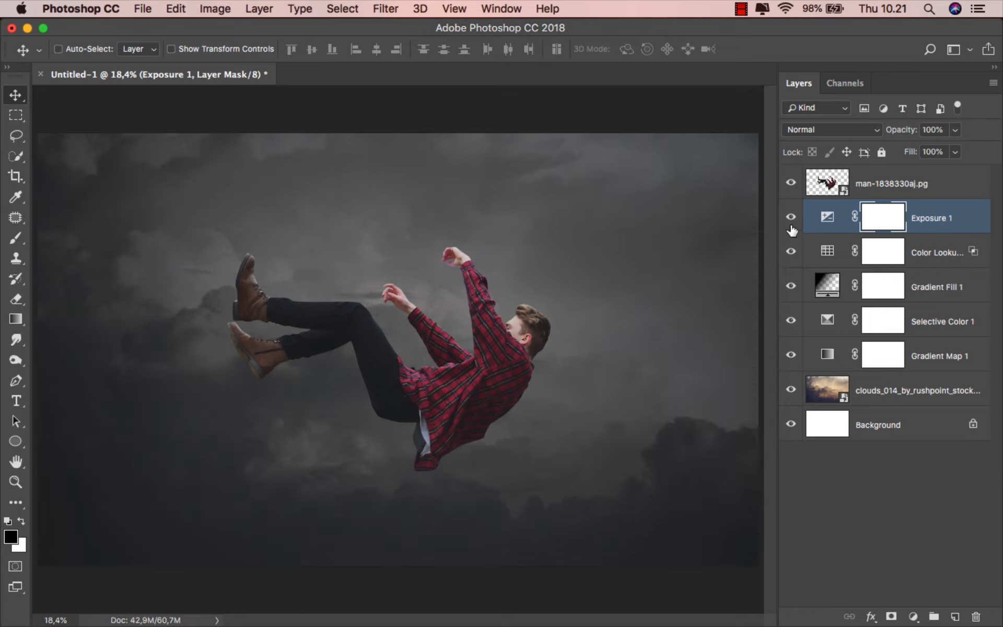
left_click(791, 217)
left_click(790, 217)
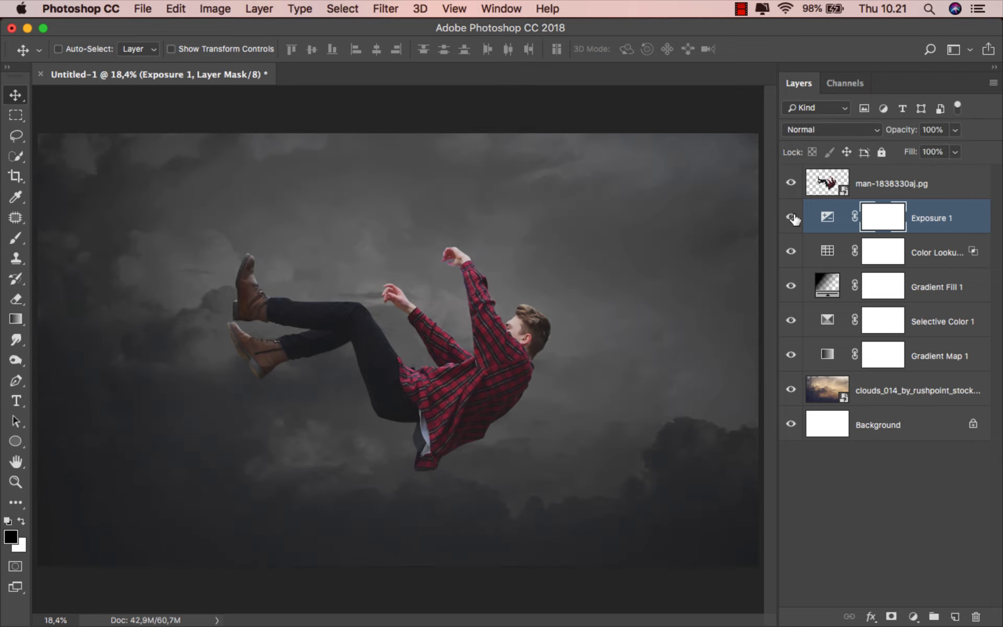
Select the man layer and open misc_fire_elements_png_by_dbszabo1_d54y2f7.png from Finder as a separate Photoshop document
left_click(927, 227)
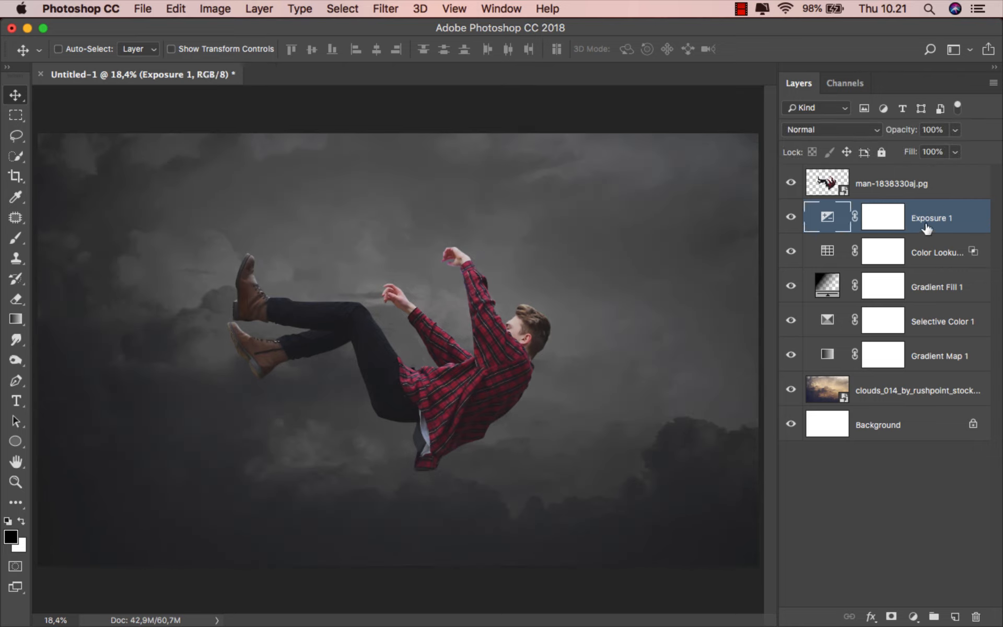
left_click(891, 189)
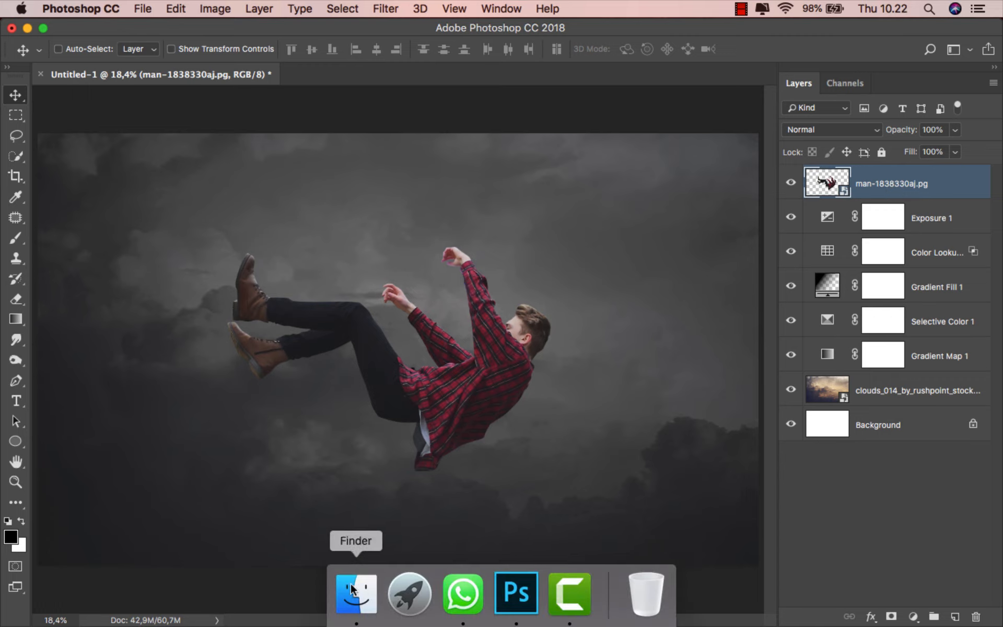
left_click(359, 591)
left_click_drag(546, 123, 440, 66)
key("super+Tab")
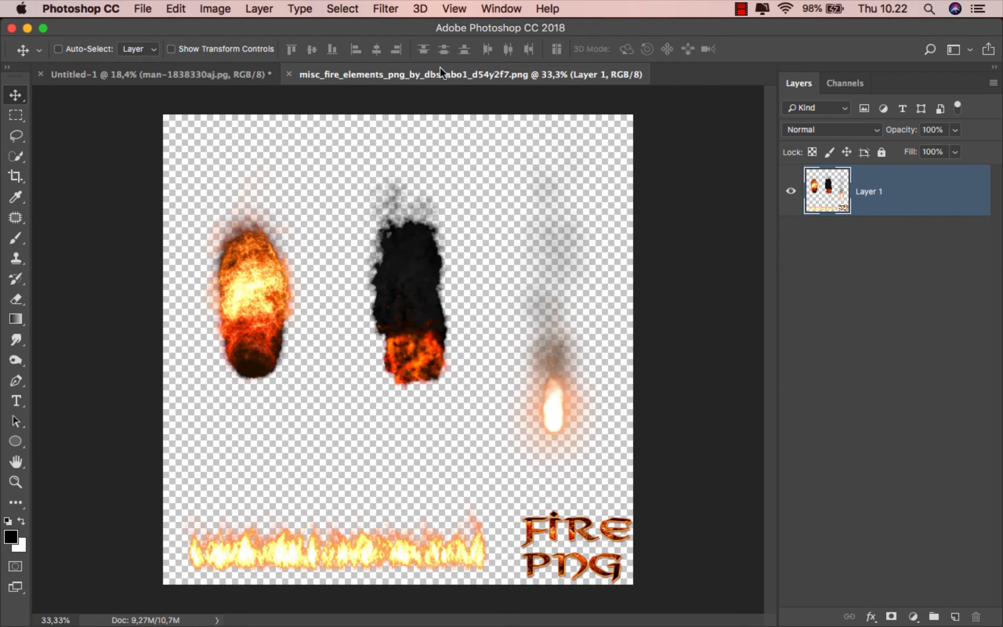
Select the smoking flame on the fire sheet with a rectangular marquee and move it into the Untitled-1 document above the man layer
left_click(16, 115)
left_click_drag(651, 101, 477, 493)
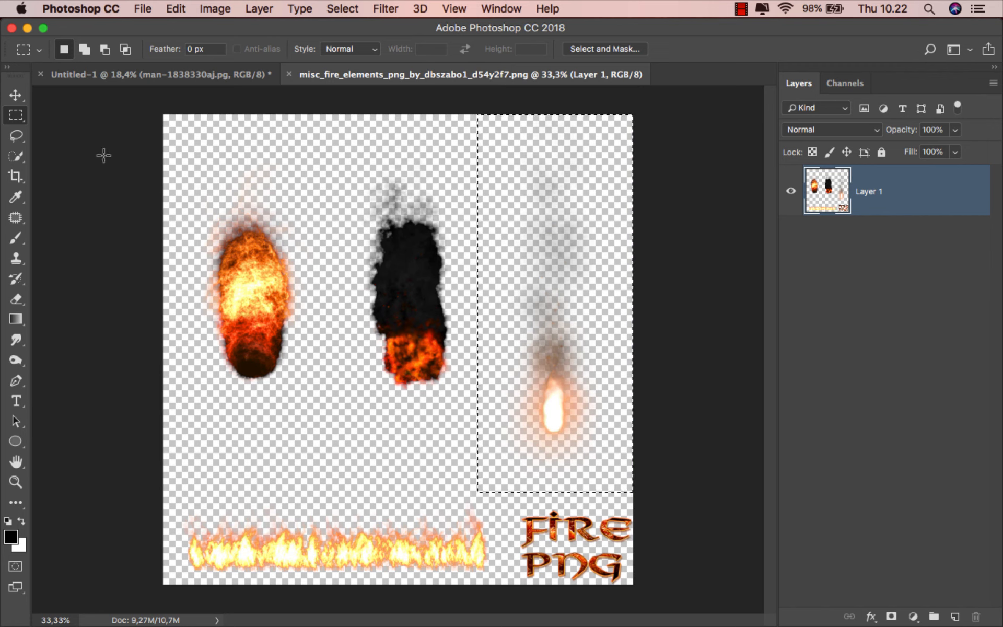
left_click(15, 94)
left_click_drag(543, 253, 208, 81)
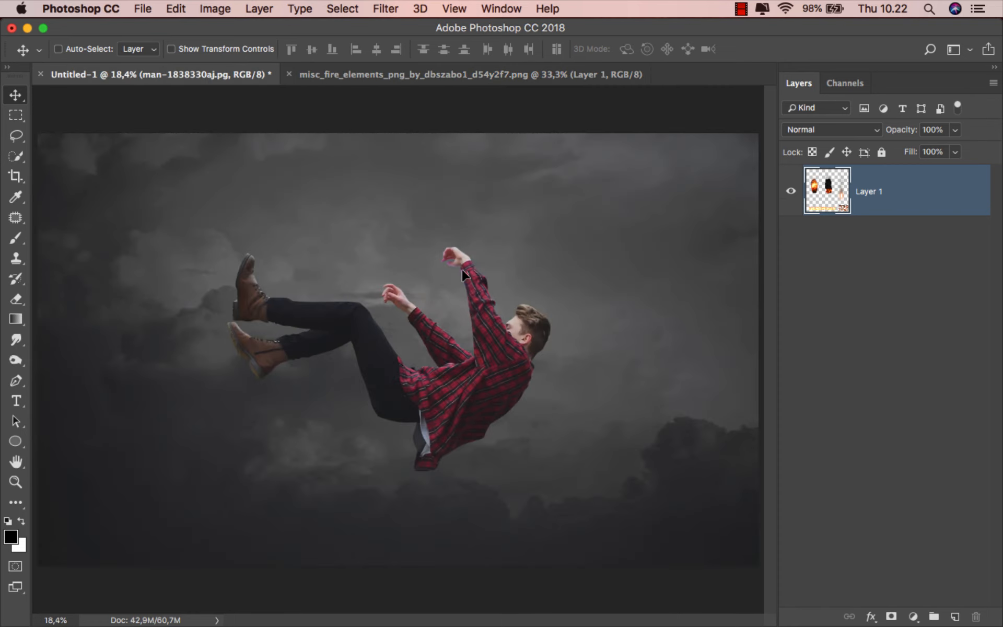
left_click_drag(463, 274, 463, 275)
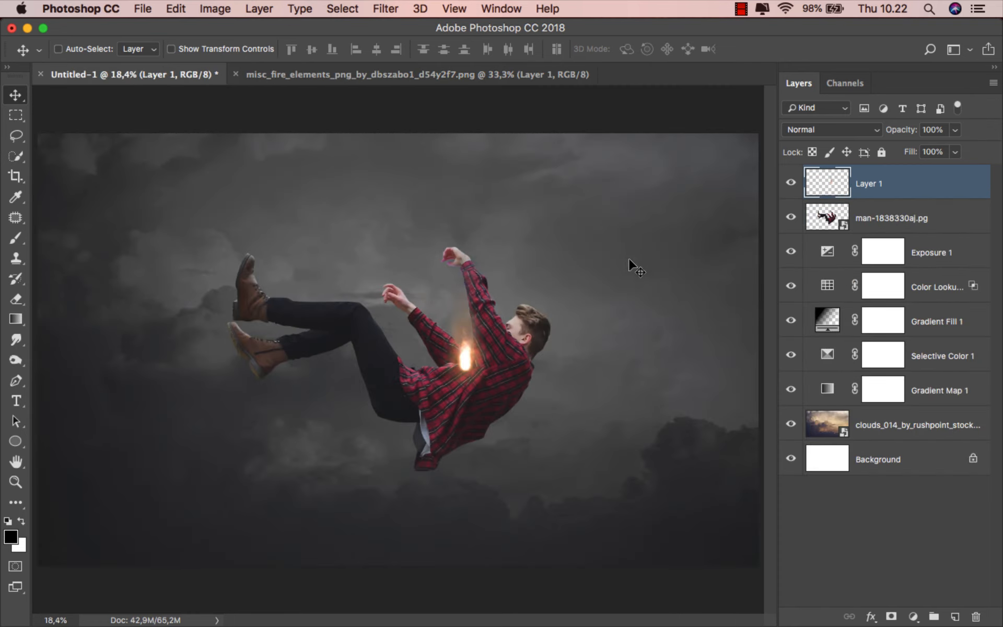
Scale the flame to about 190.6%, rotate it to -29.24° and place it near the man's chest
left_click_drag(495, 335, 465, 321)
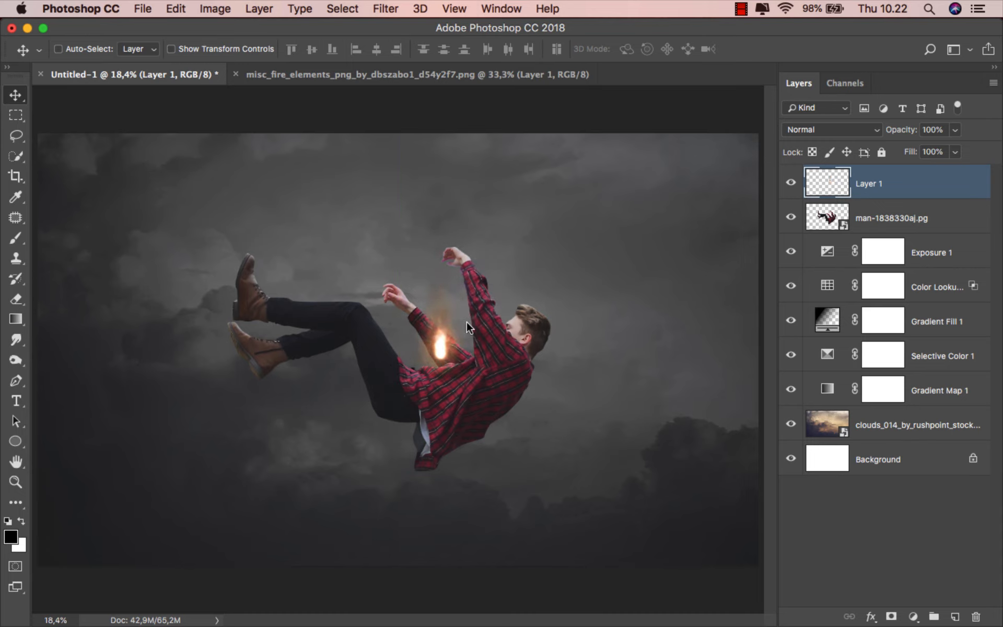
key("super+t")
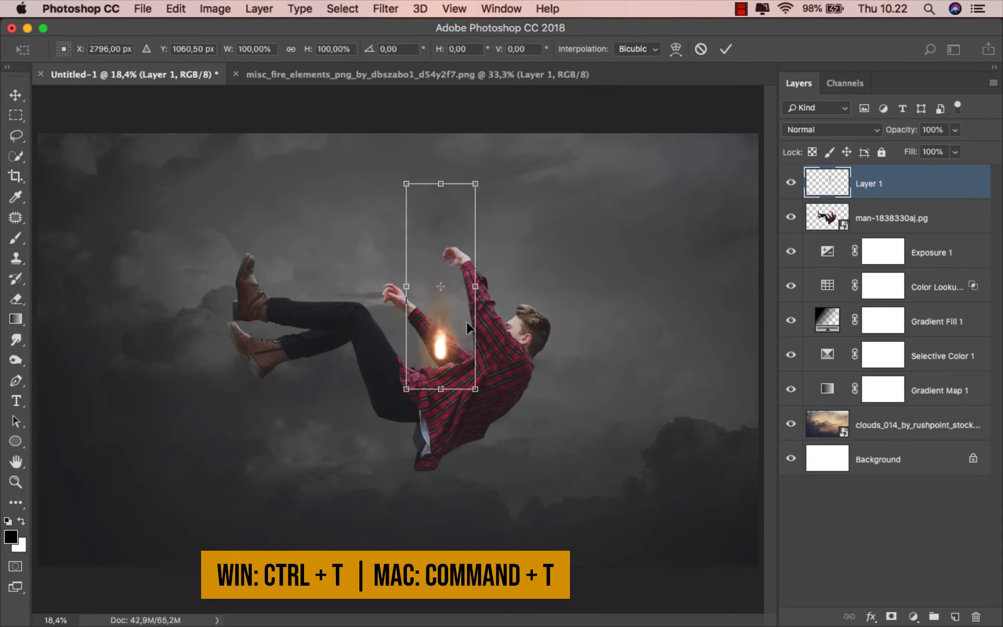
key("super+minus")
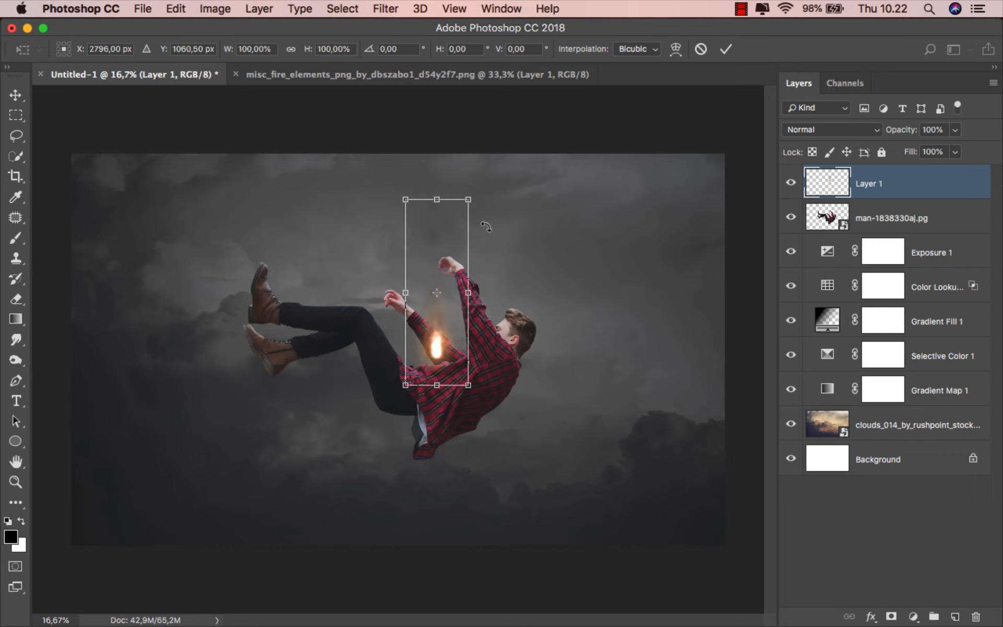
left_click_drag(472, 196, 501, 111)
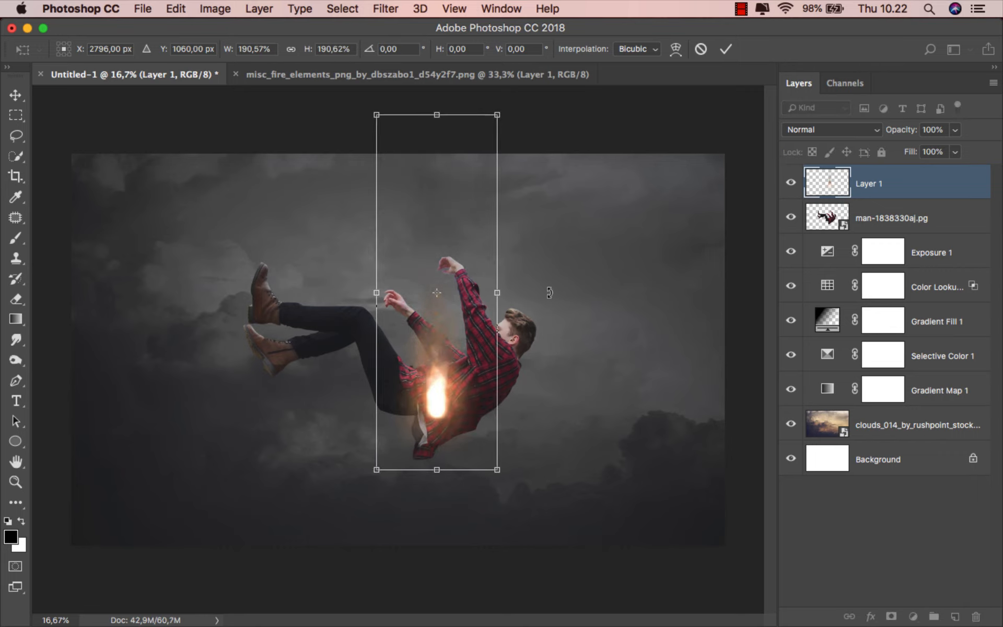
left_click_drag(599, 285, 576, 192)
left_click_drag(507, 287, 448, 251)
left_click_drag(536, 247, 555, 260)
Align the flame with the man's chest, enlarge it to about 210.9%, confirm the transform and fine-tune its position
scroll(456, 334, "up", 3)
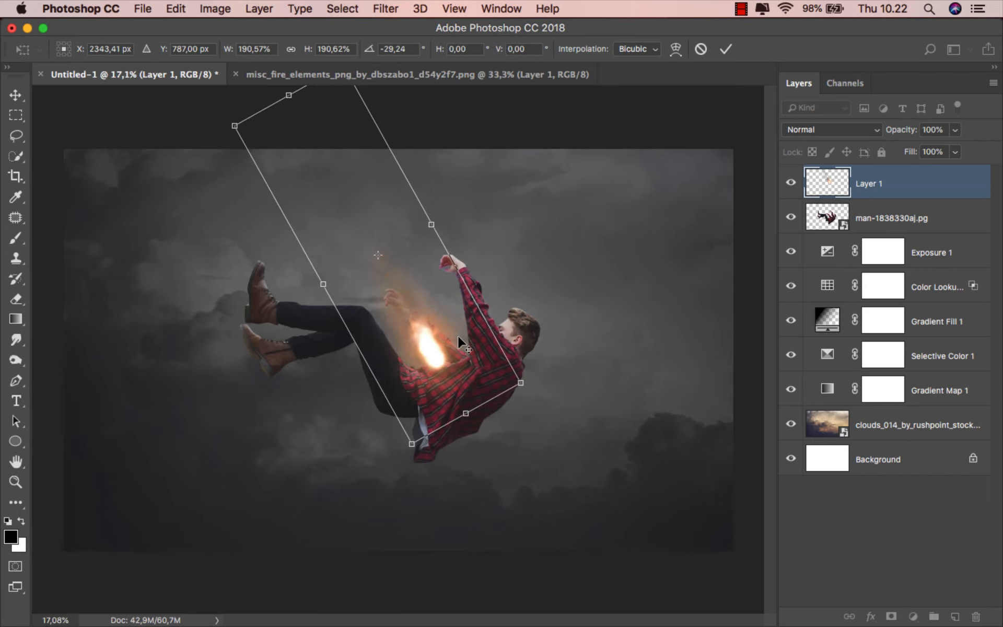
scroll(456, 334, "up", 2)
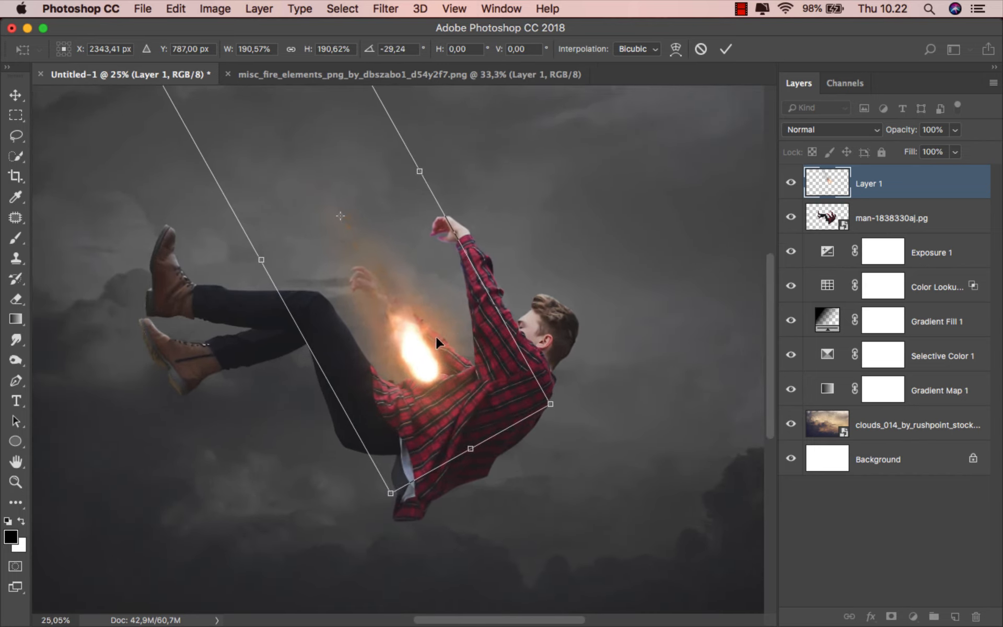
left_click_drag(436, 336, 444, 365)
scroll(448, 360, "up", 3)
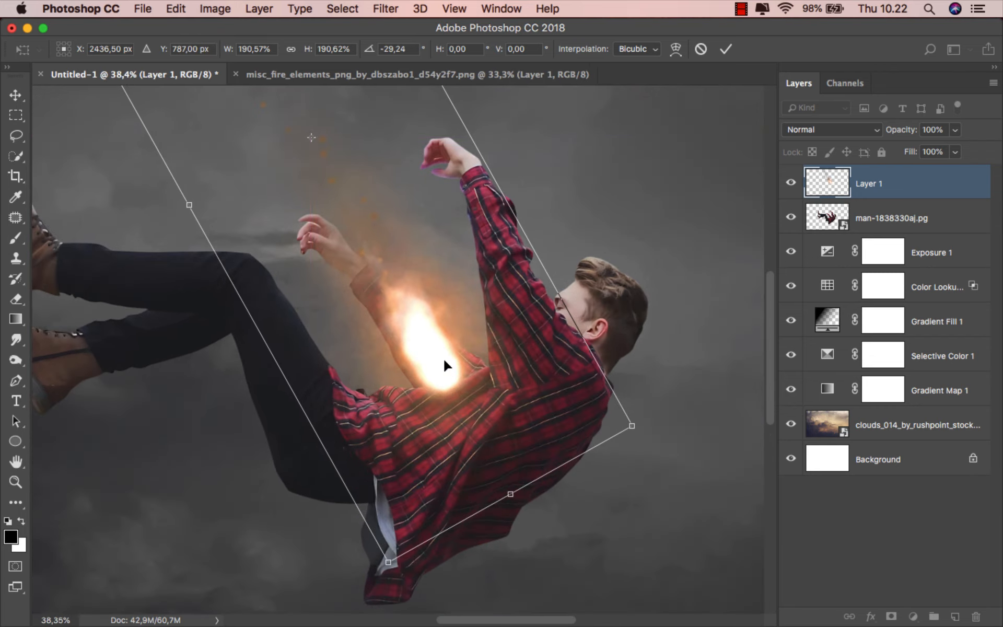
scroll(445, 364, "down", 5)
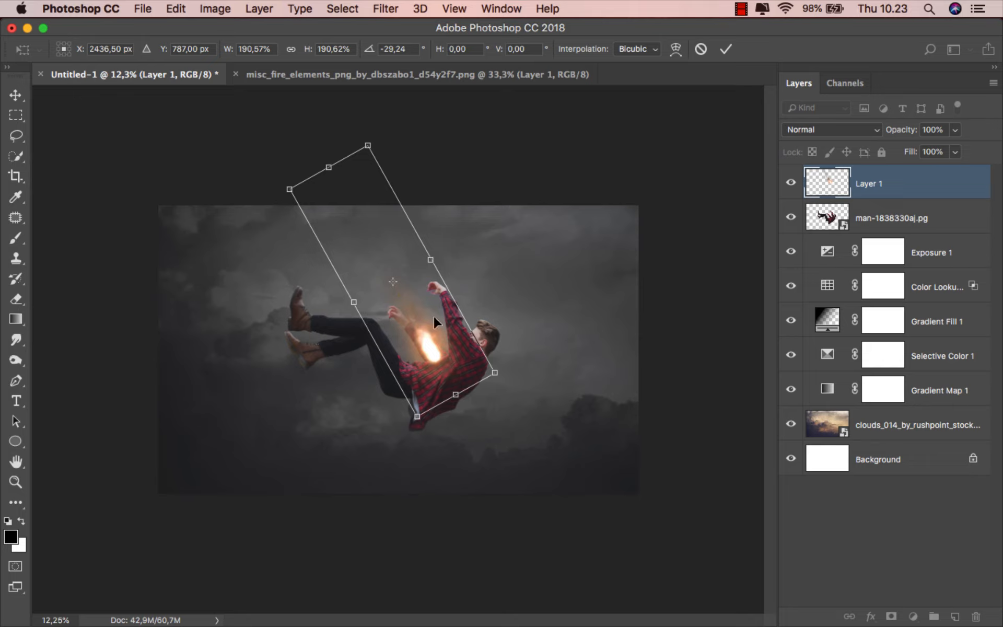
left_click_drag(369, 147, 362, 116)
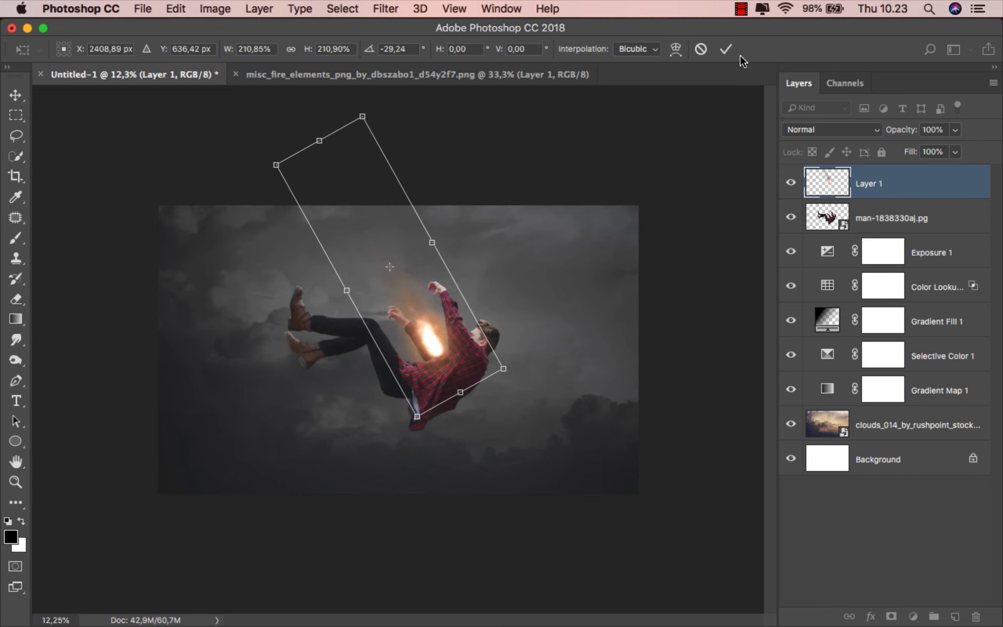
left_click(725, 49)
scroll(441, 347, "up", 5)
left_click_drag(447, 348, 445, 343)
scroll(445, 343, "down", 4)
scroll(445, 341, "up", 1)
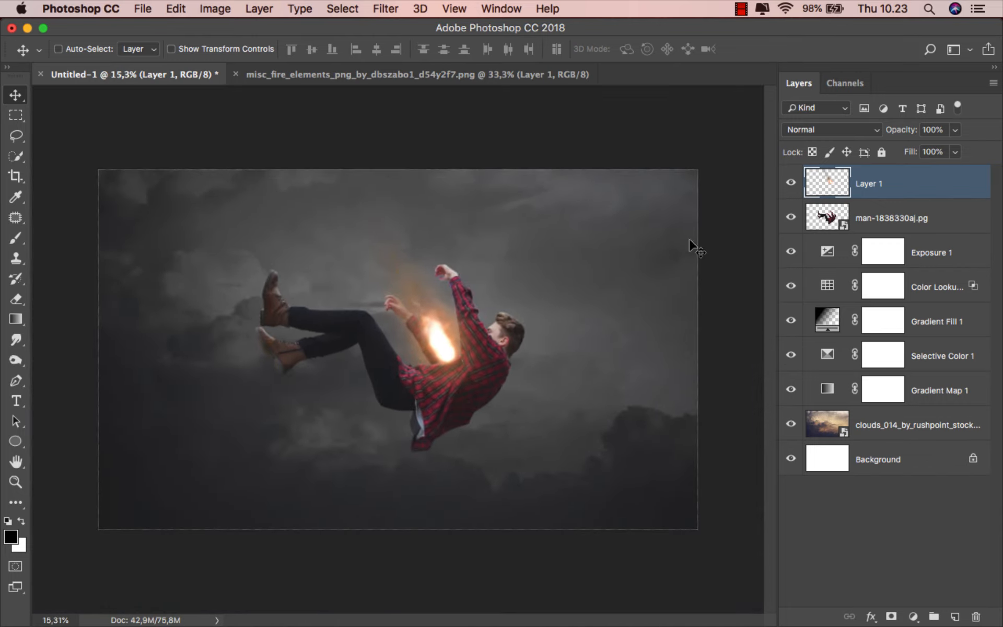
Duplicate the chest flame layer and move the copy to the lower-right edge of the image
key("super+j")
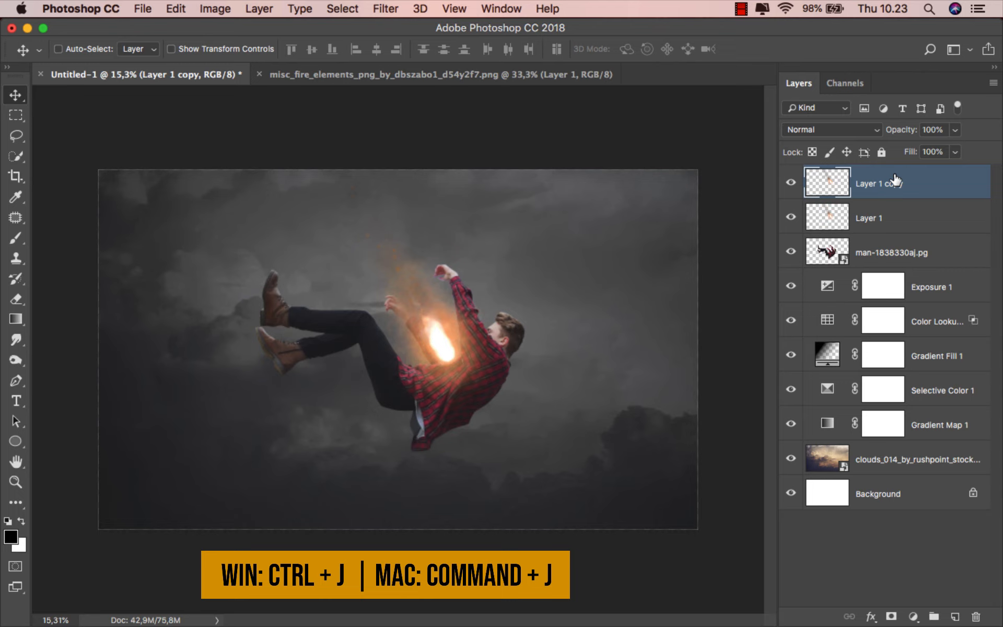
left_click_drag(453, 346, 695, 462)
scroll(637, 437, "down", 2)
Enlarge the flame at the image's right edge to about 134.7%, rotate it to -9.15°, and apply the transform
key("super+t")
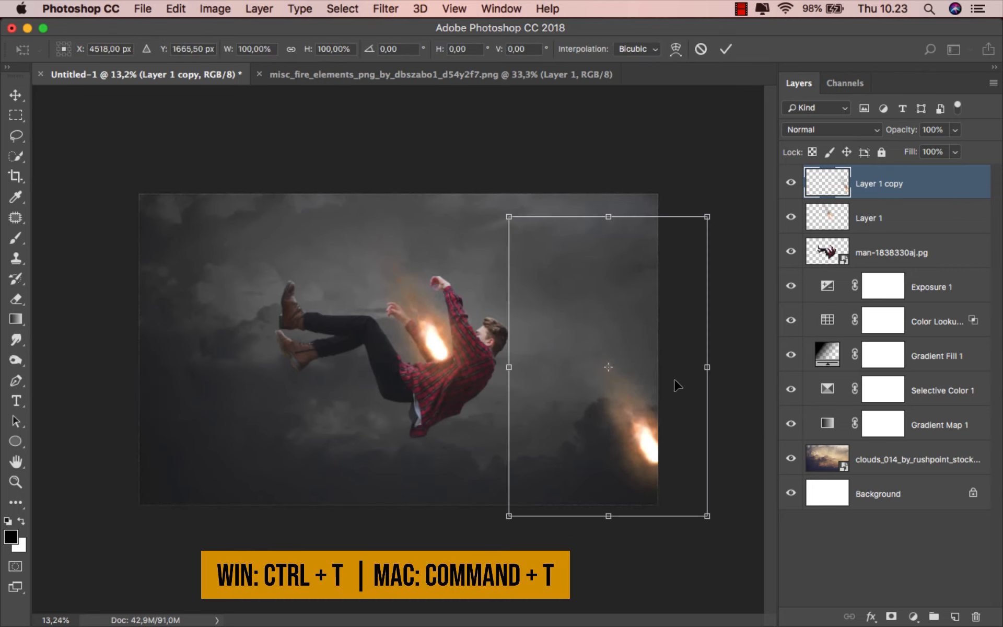
left_click_drag(706, 220, 775, 114)
left_click_drag(413, 256, 409, 289)
left_click_drag(616, 354, 554, 367)
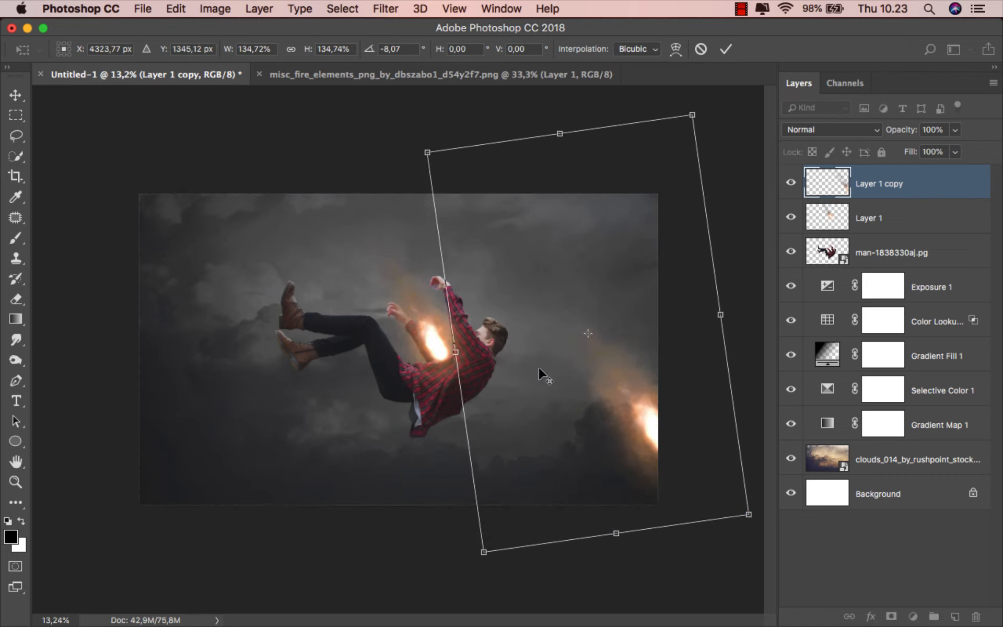
scroll(533, 361, "down", 1)
scroll(529, 358, "up", 1)
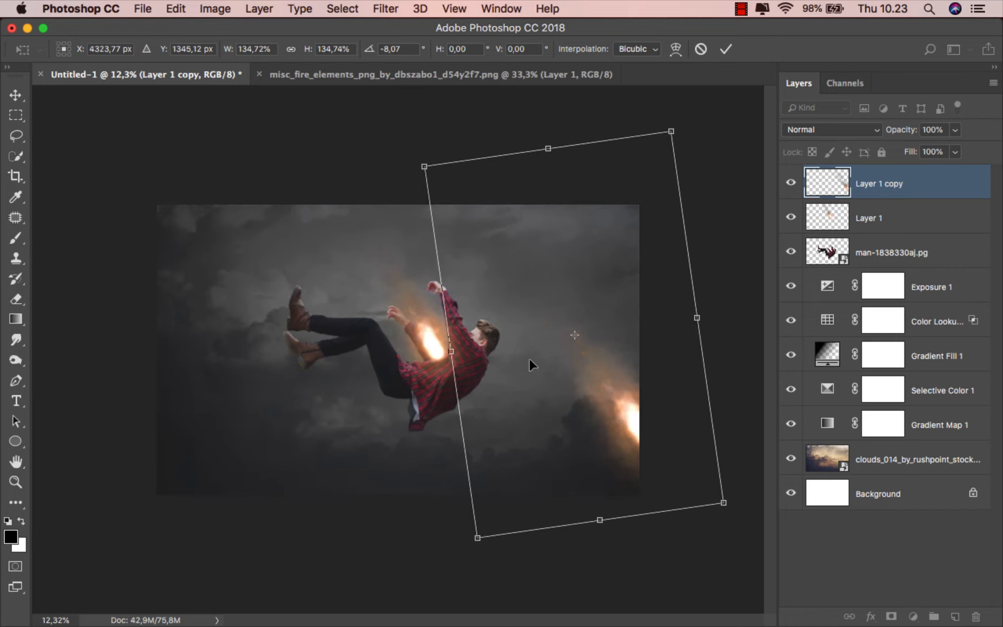
left_click_drag(400, 345, 394, 349)
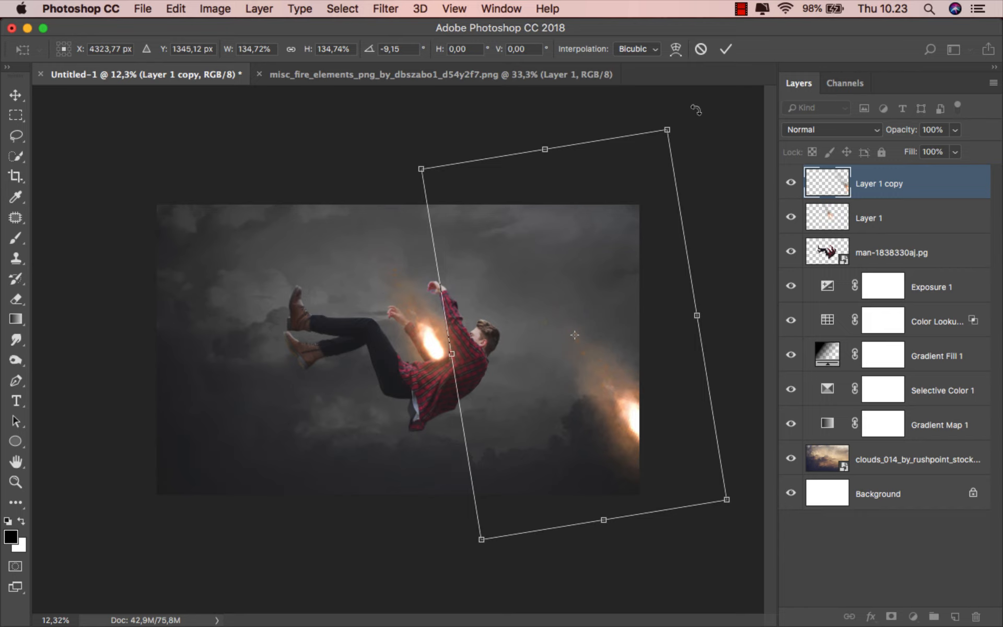
left_click(726, 49)
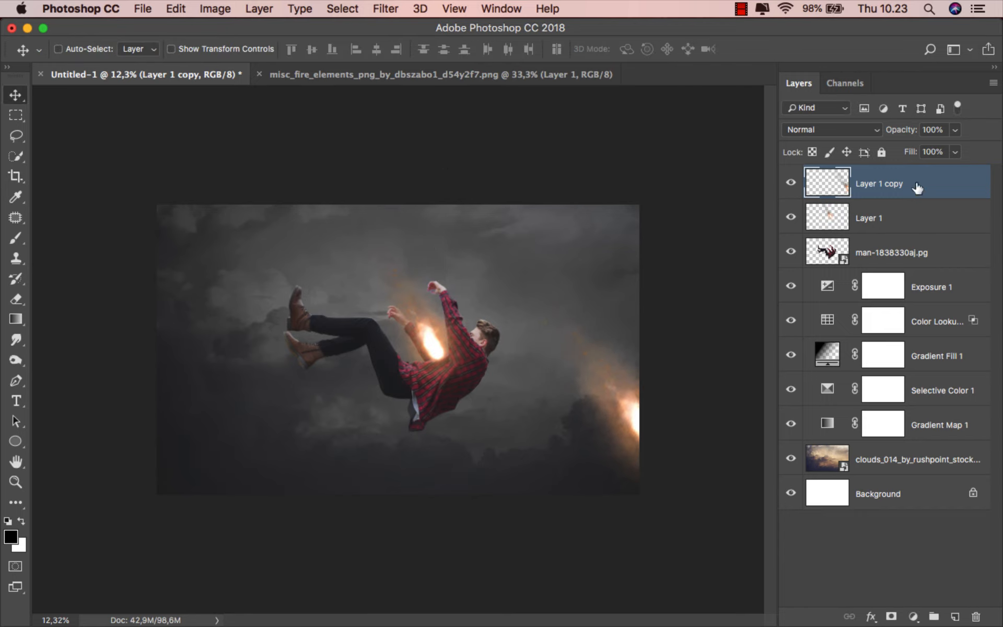
Duplicate the right-edge flame layer and place the copy partly off the image's bottom edge, near the lower-left corner
key("super+j")
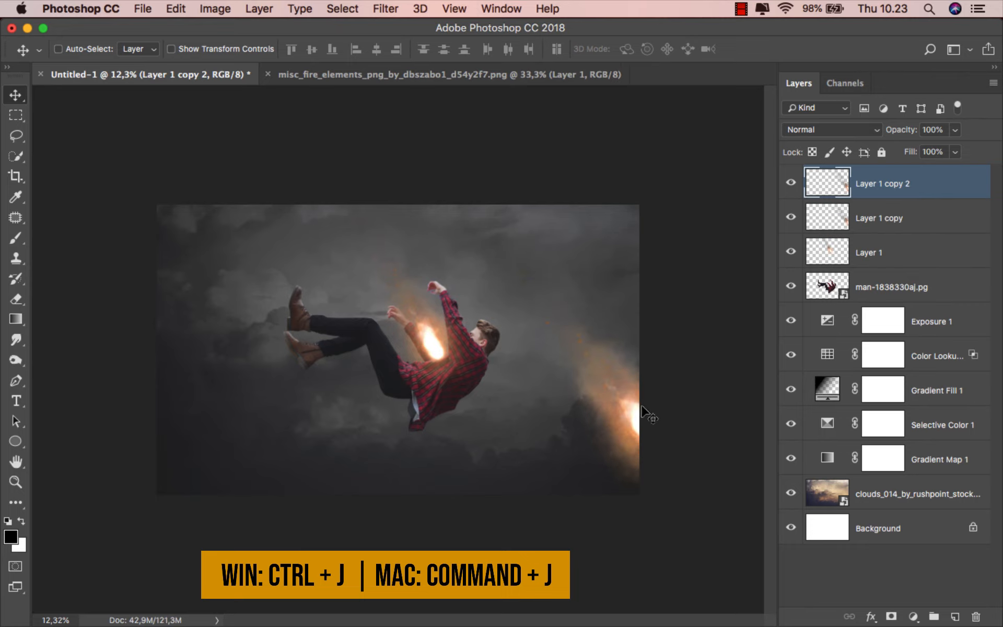
left_click_drag(638, 415, 265, 510)
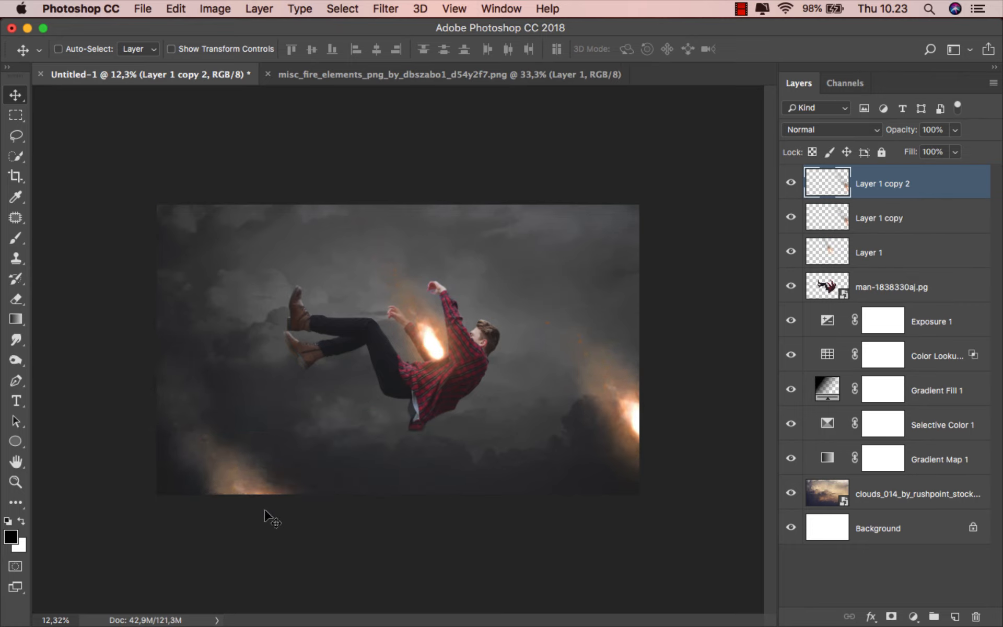
mouse_move(247, 470)
left_mouse_down()
mouse_move(271, 495)
mouse_move(262, 480)
left_mouse_up()
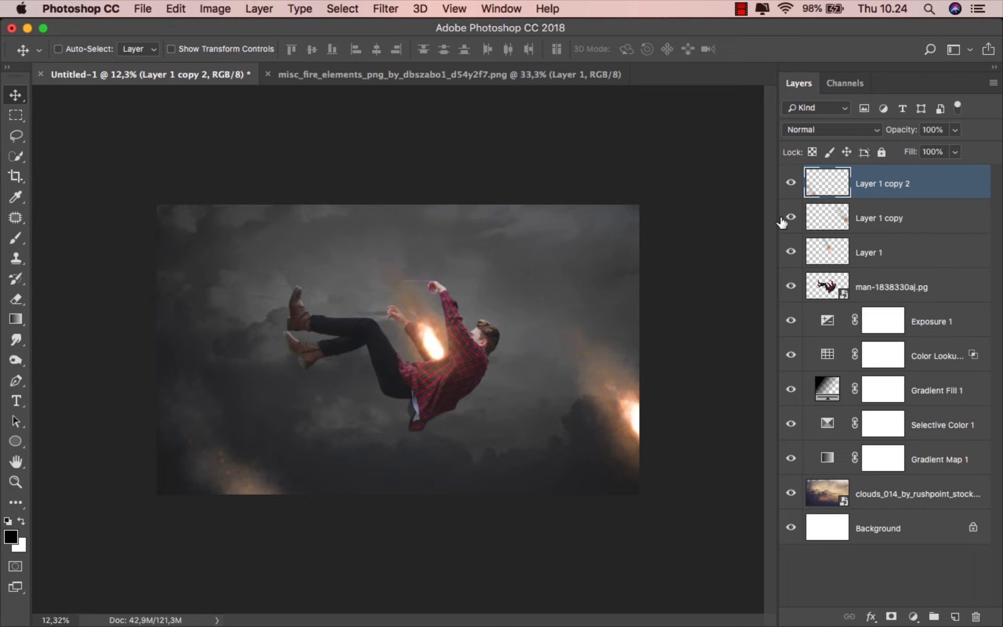
Duplicate the lower-left flame layer and place the copy near the image's left edge, beside the man's boots
key("super+j")
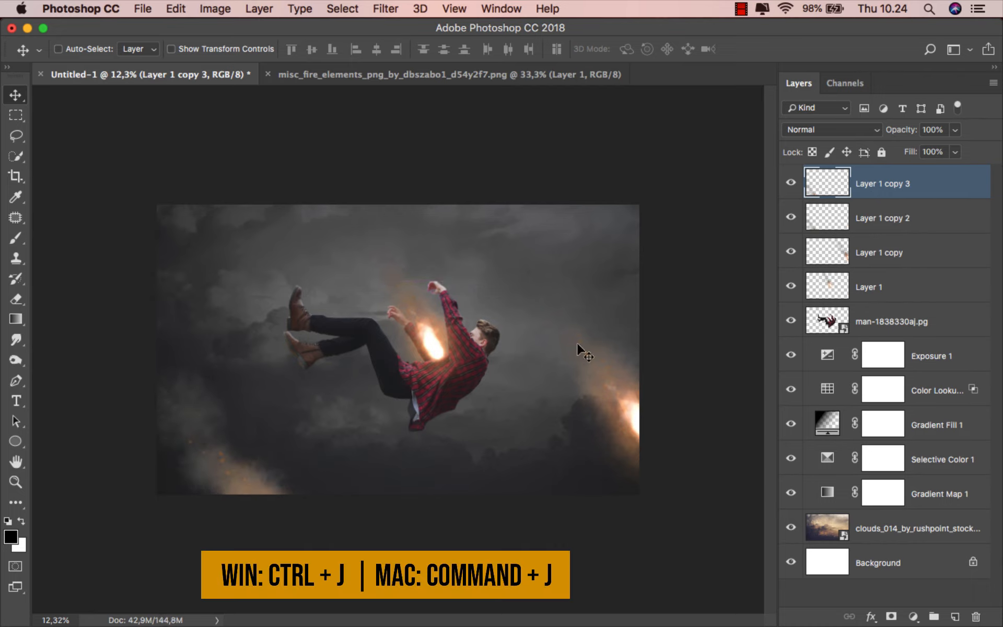
left_click_drag(246, 477, 134, 236)
scroll(169, 269, "down", 1)
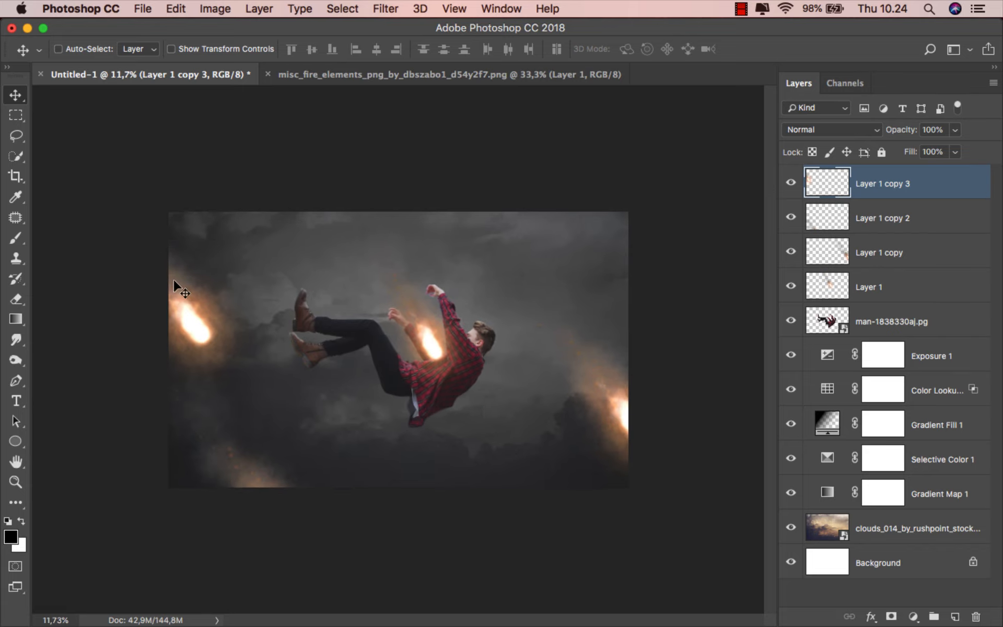
left_click_drag(173, 283, 209, 313)
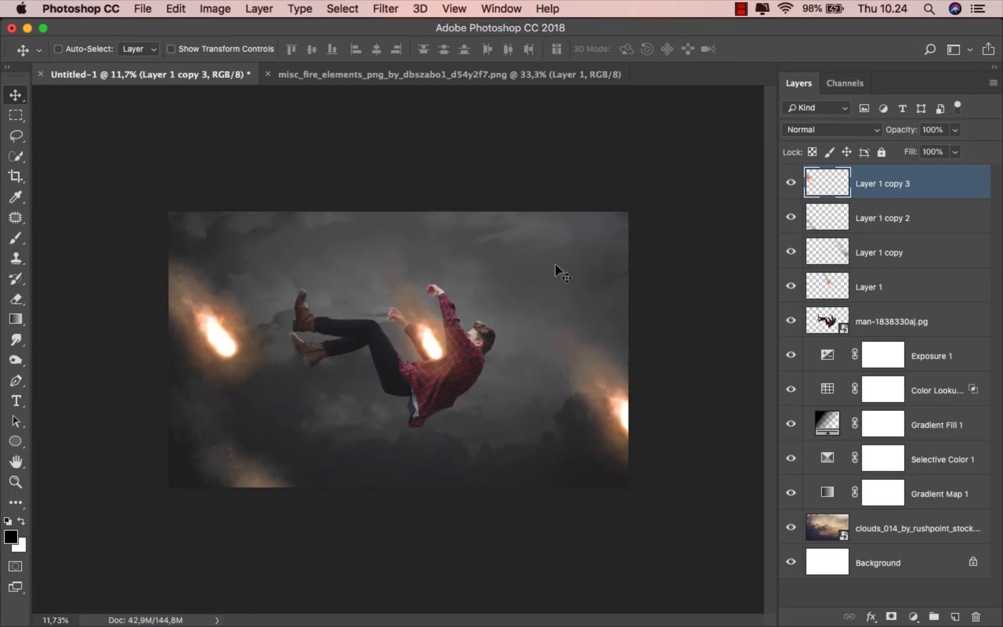
Enlarge the lower-left flame on Layer 1 copy 2 to about 133%, rotate it to 1.61°, and apply the transform
left_click(791, 217)
left_click(791, 217)
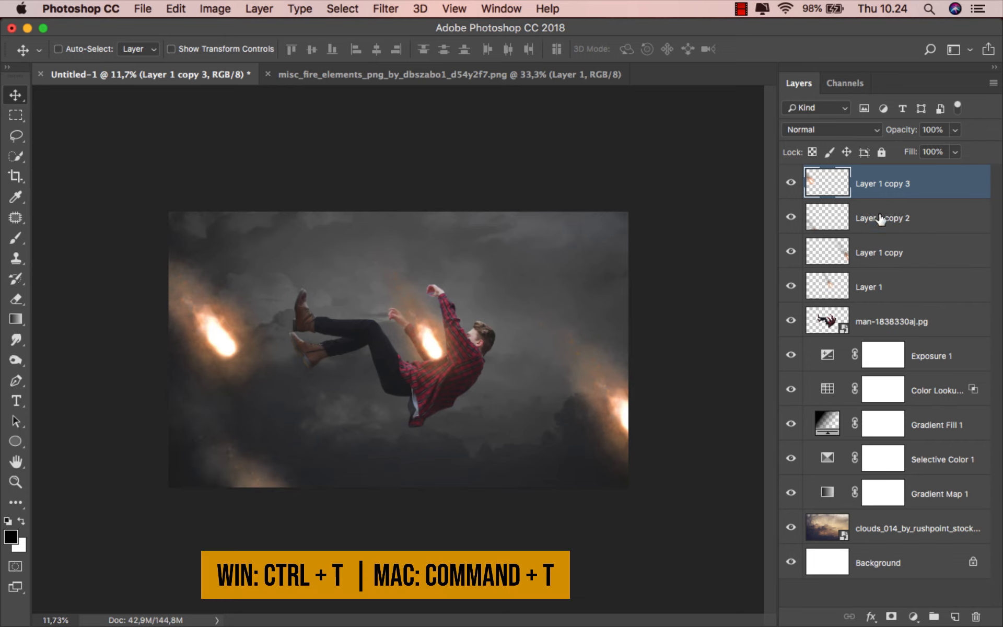
left_click(877, 219)
key("super+t")
left_click_drag(359, 283, 398, 223)
left_click_drag(332, 299, 327, 280)
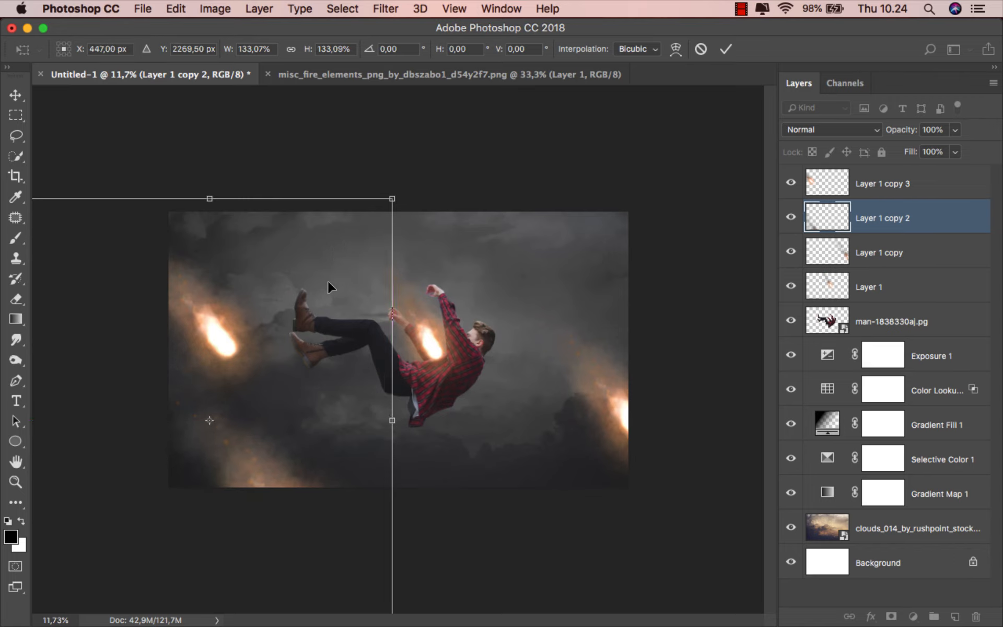
left_click_drag(414, 297, 418, 302)
left_click(726, 49)
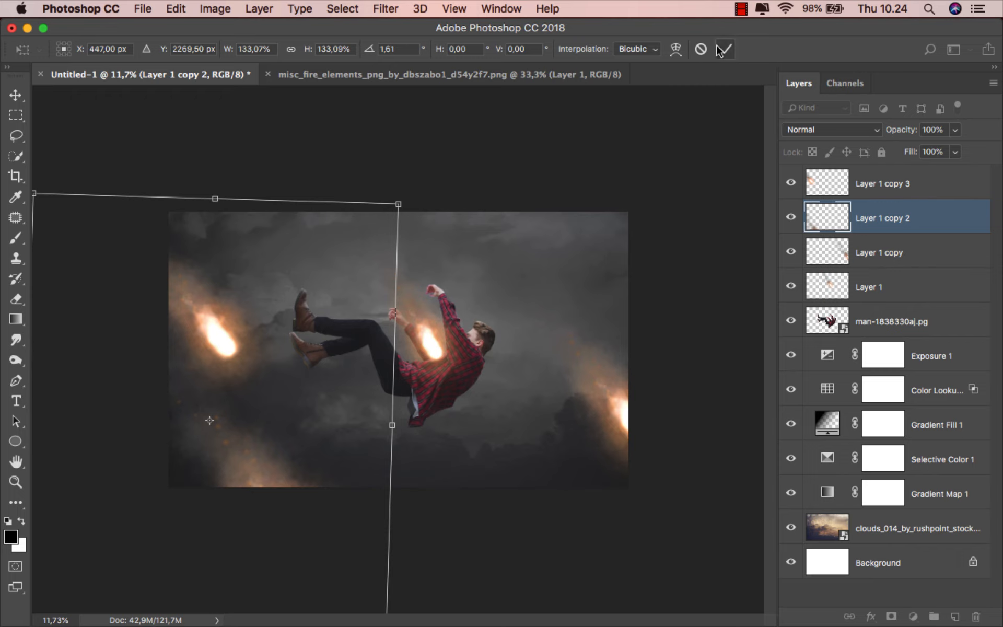
Duplicate Layer 1 copy 3 and move the new flame into the upper-right sky, beyond the man's head
left_click(890, 189)
left_click(791, 183)
left_click(791, 183)
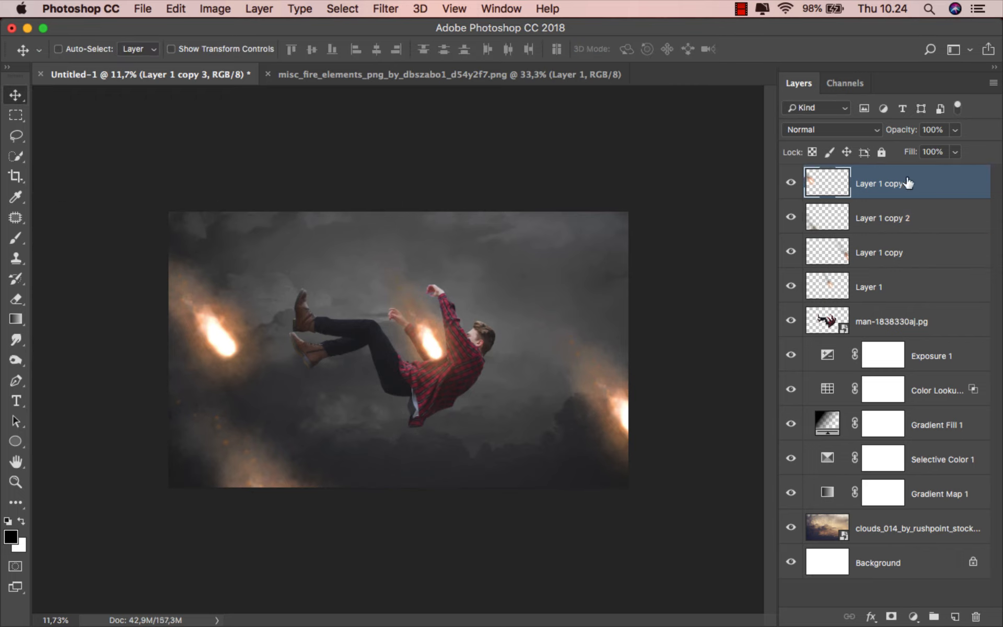
key("super+j")
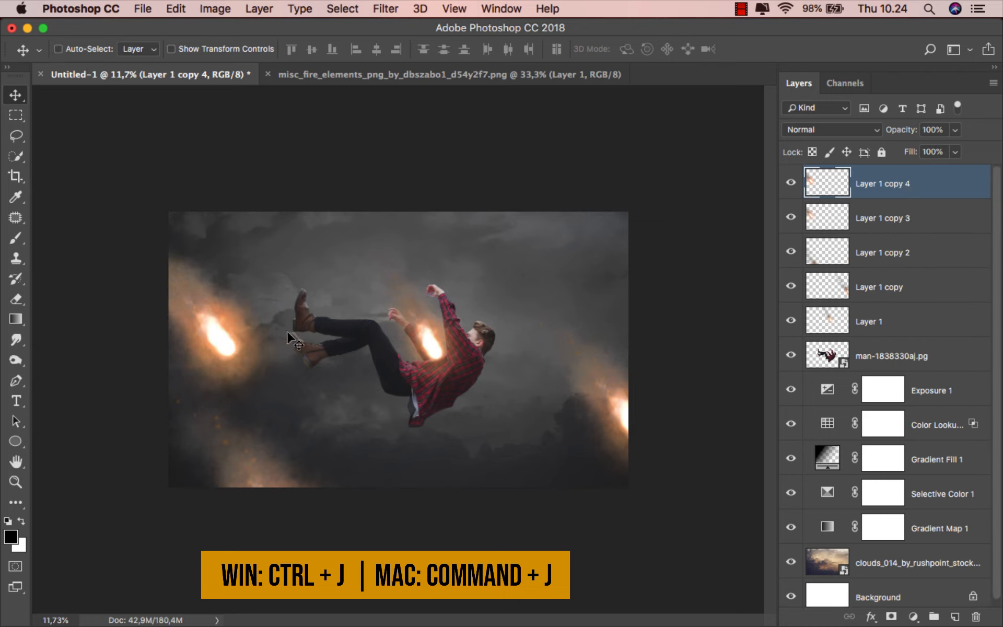
left_click_drag(286, 330, 590, 266)
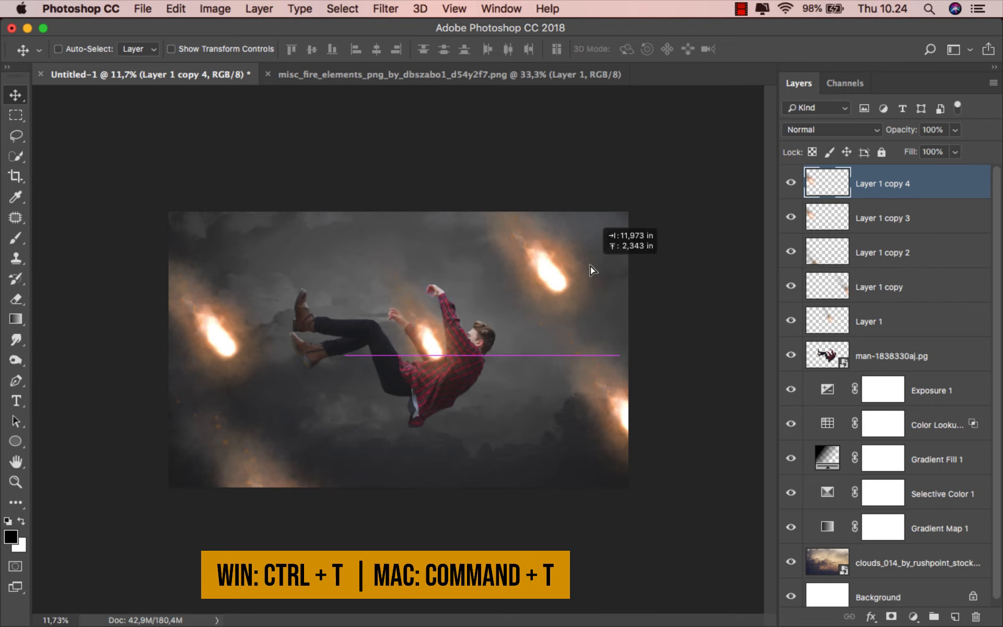
Shrink the upper-right flame, adjust its position in the sky, and apply the transform
key("super+t")
left_click_drag(614, 349, 562, 299)
left_click_drag(557, 262, 579, 274)
key("Return")
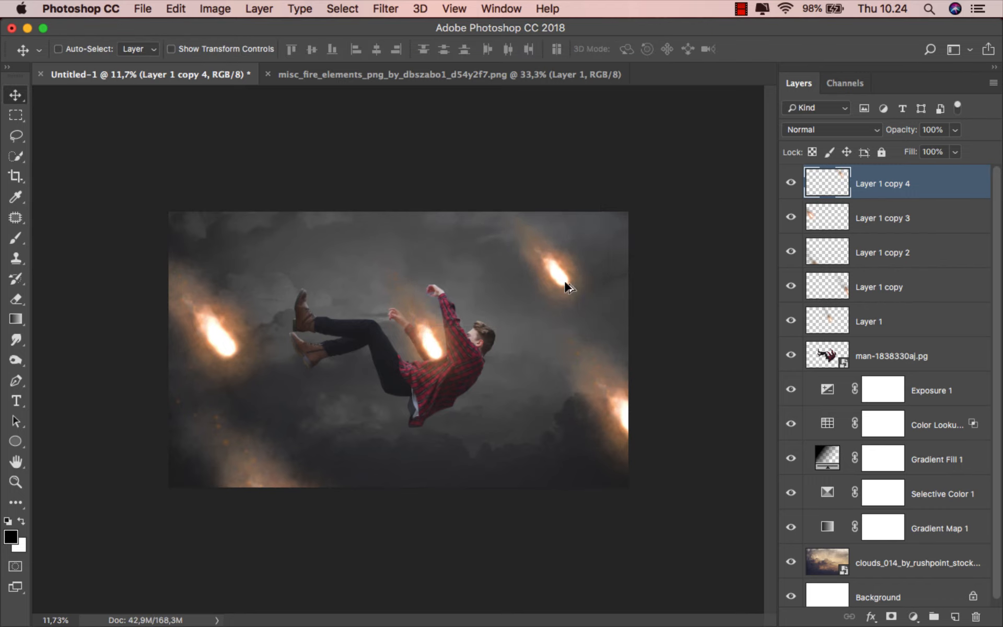
Duplicate the upper-right flame layer and move the copy below the man's legs
scroll(567, 284, "up", 3)
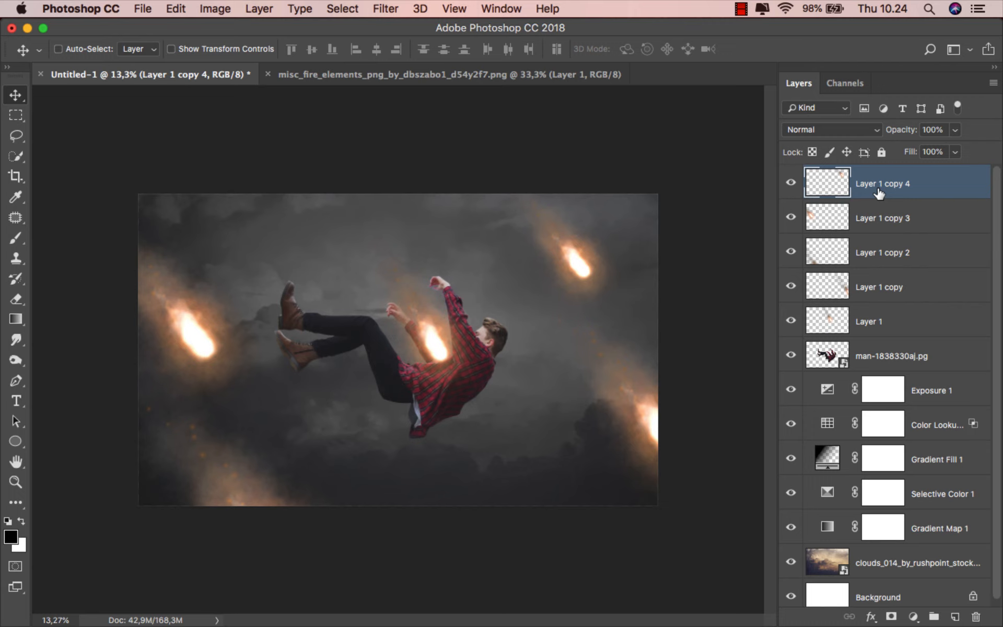
key("super+j")
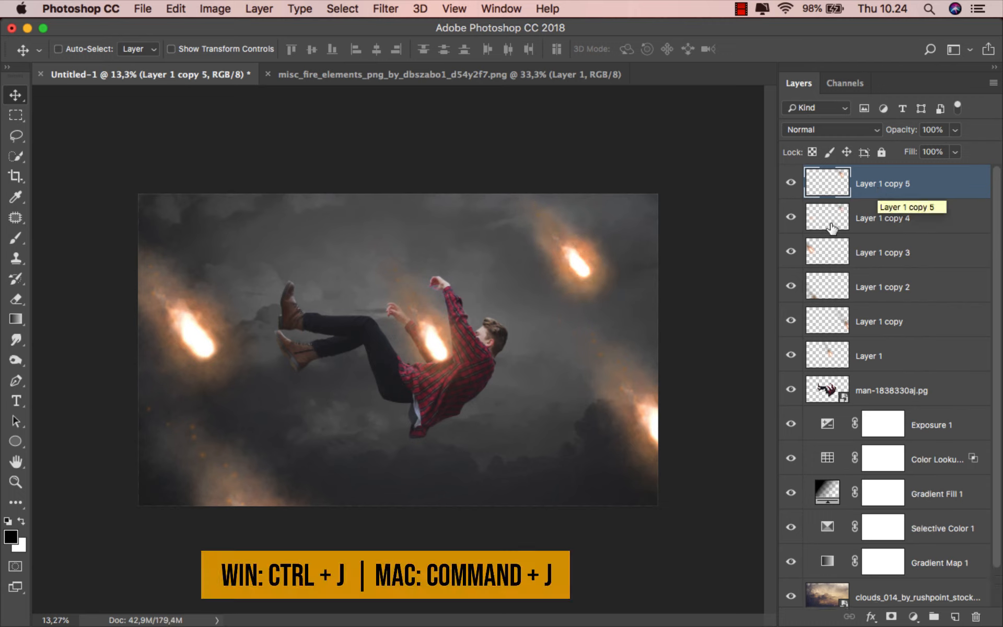
left_click_drag(605, 294, 377, 450)
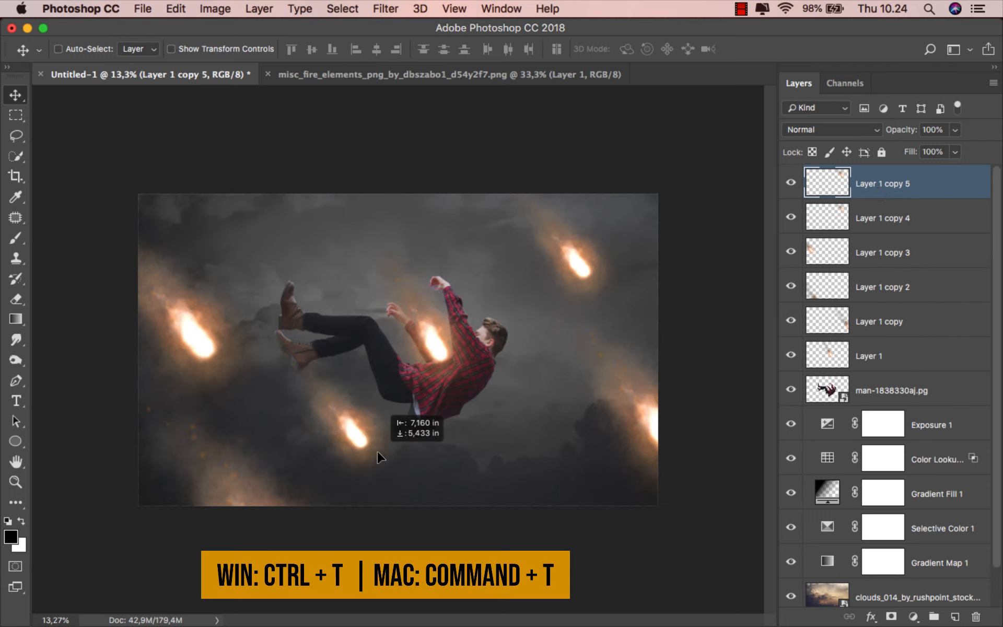
Scale the flame below the man's legs to about 67.9%, rotate it about 6°, fine-tune its placement, and apply the transform
key("super+t")
left_click_drag(404, 254, 377, 288)
left_click_drag(335, 340, 344, 366)
left_click_drag(386, 313, 382, 318)
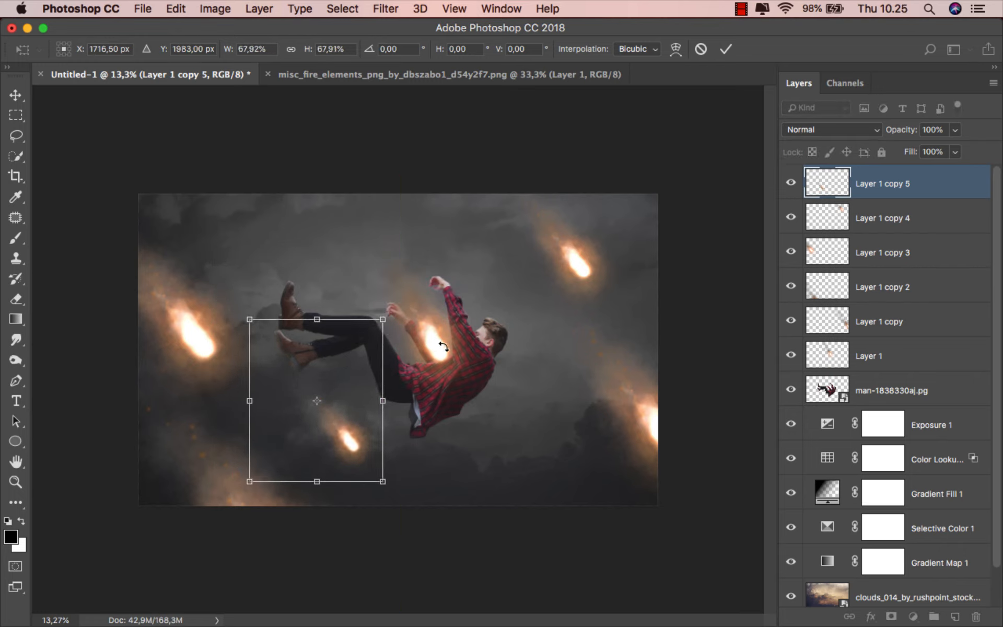
left_click_drag(441, 348, 448, 362)
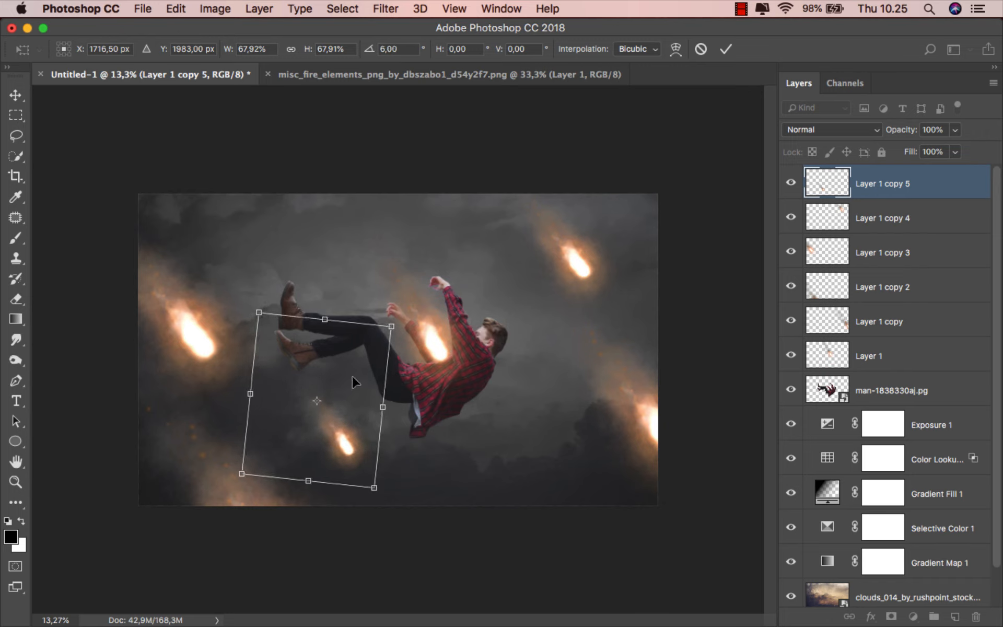
left_click_drag(366, 367, 358, 362)
left_click_drag(426, 386, 426, 384)
left_click(726, 48)
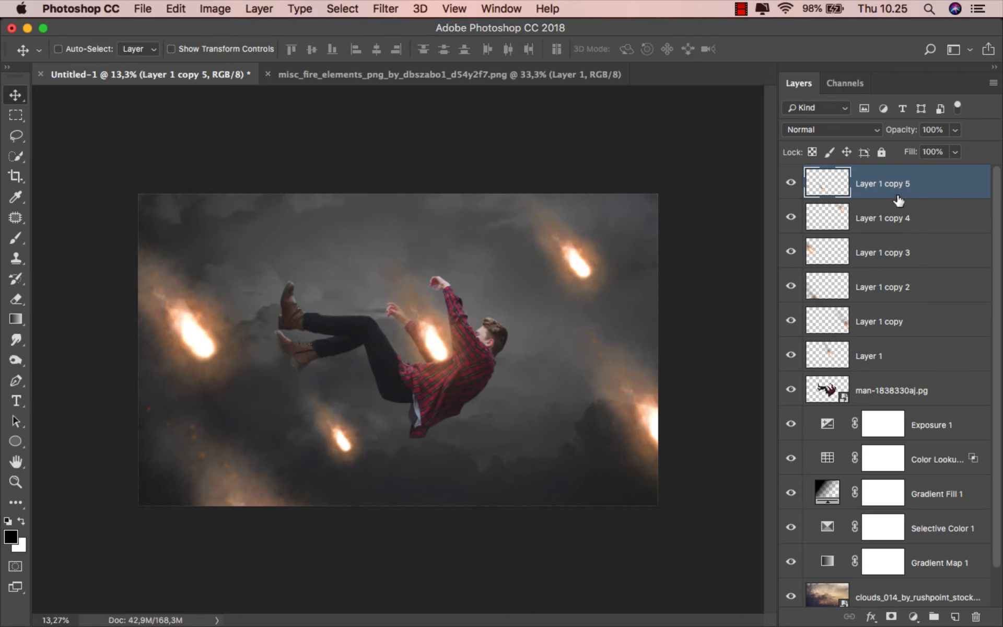
Duplicate the flame below the legs, place the copy in the sky above the man's boots, and scale it to about 94%
key("super+j")
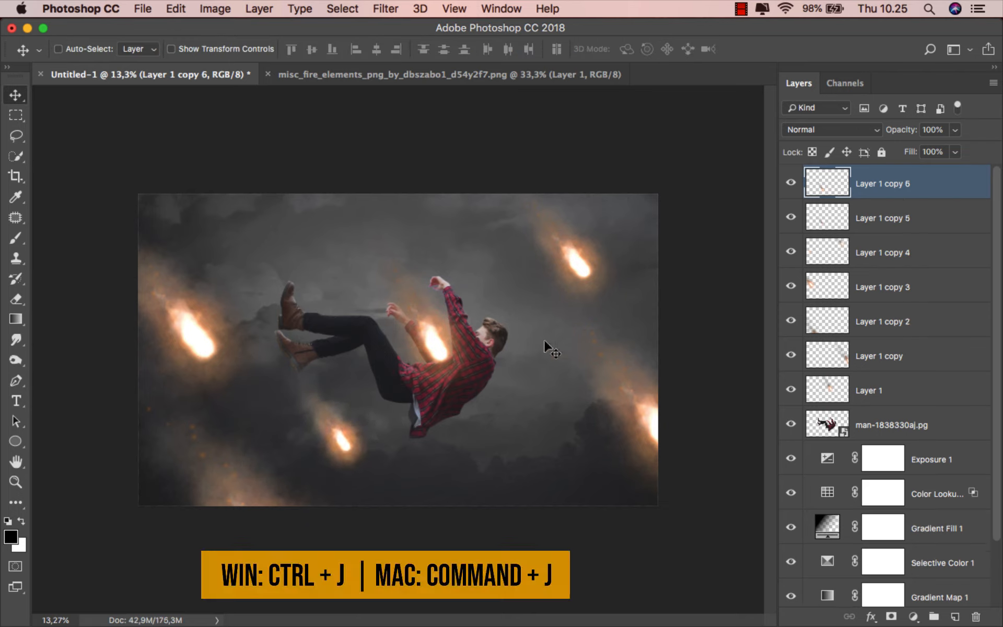
left_click_drag(416, 390, 412, 203)
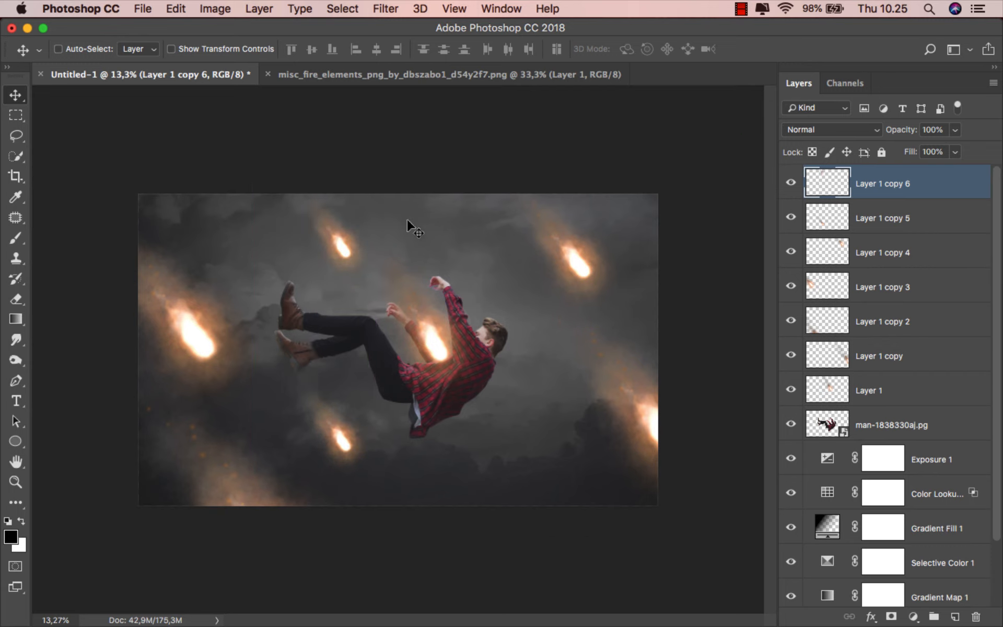
key("super+t")
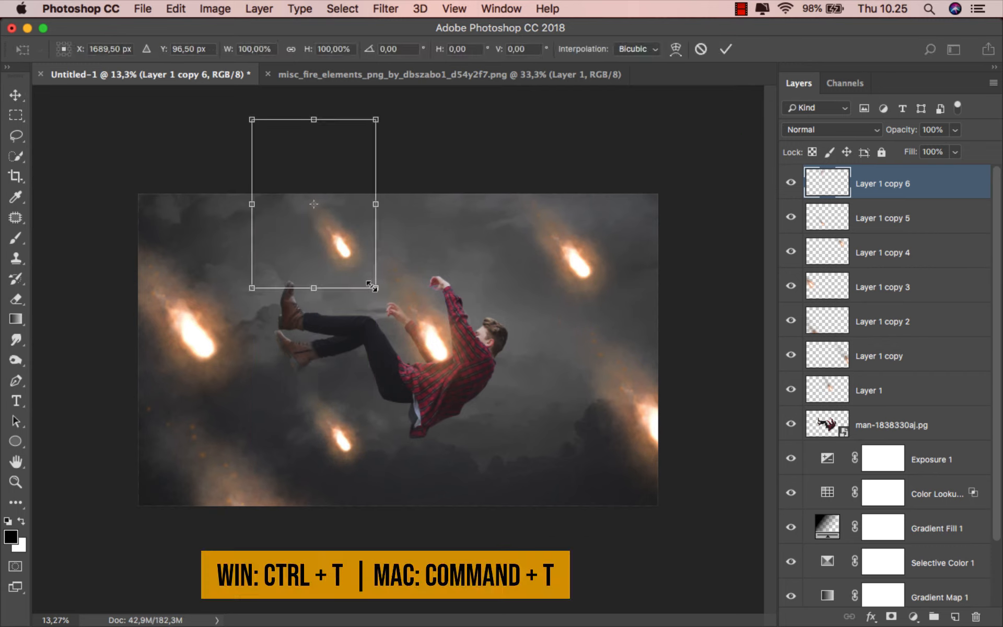
left_click_drag(372, 287, 336, 255)
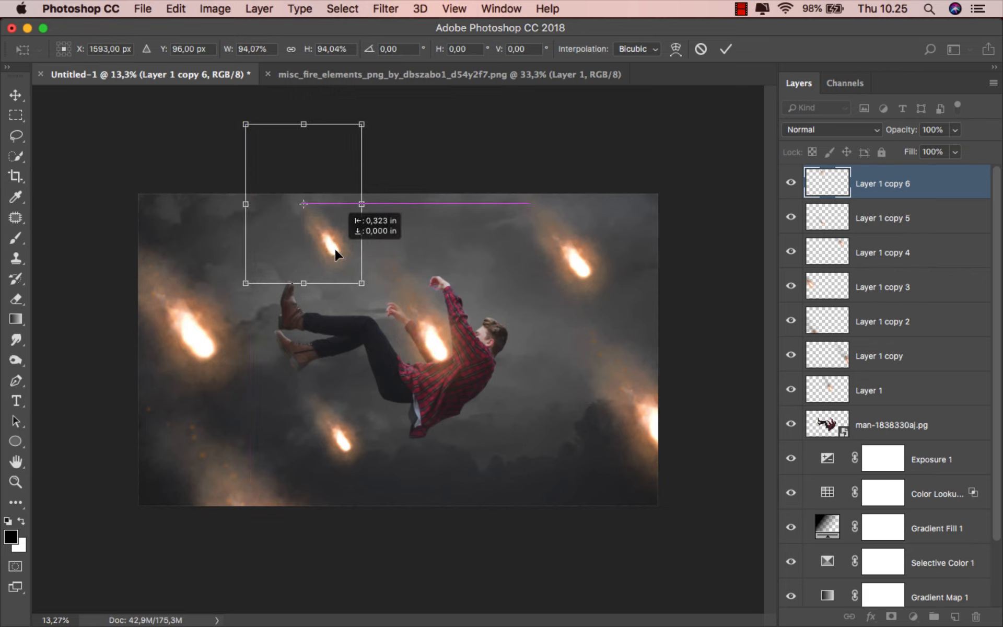
left_click(726, 48)
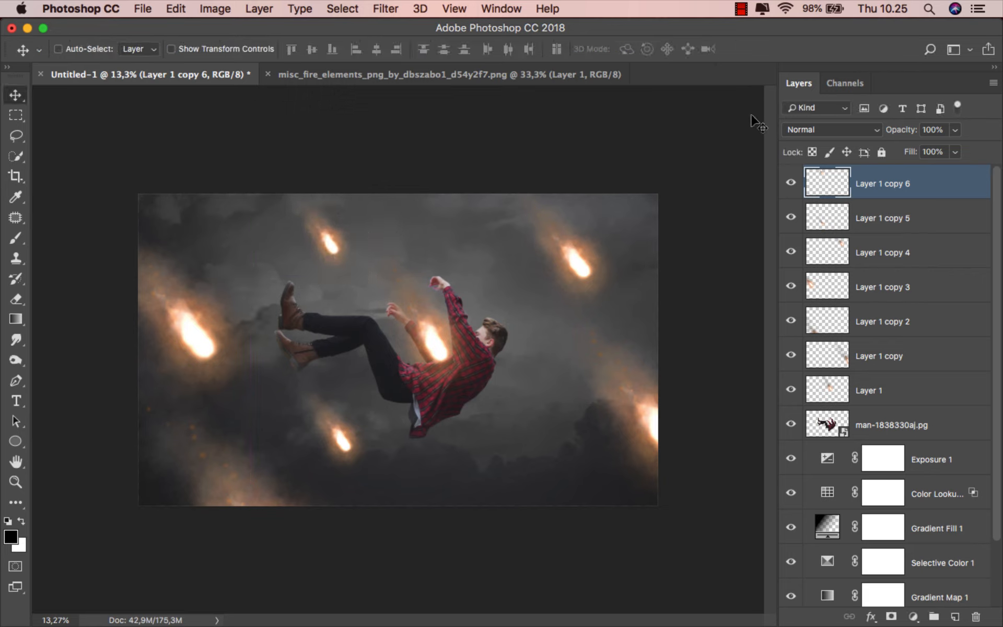
Duplicate the flame above the boots, place the copy in the sky below the man's head, and scale it to about 70.4%
key("super+j")
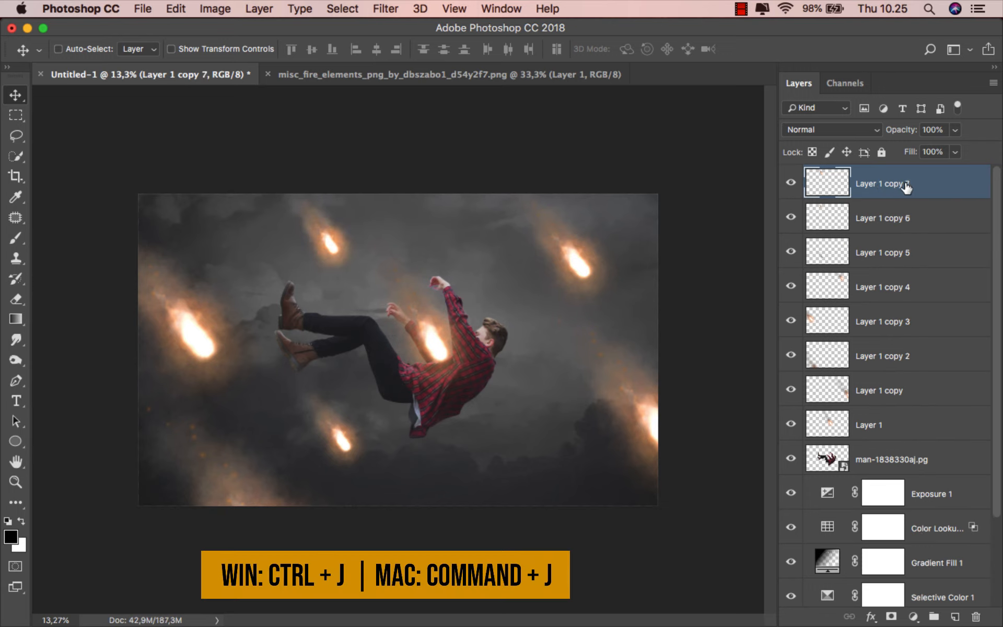
left_click_drag(491, 312, 659, 496)
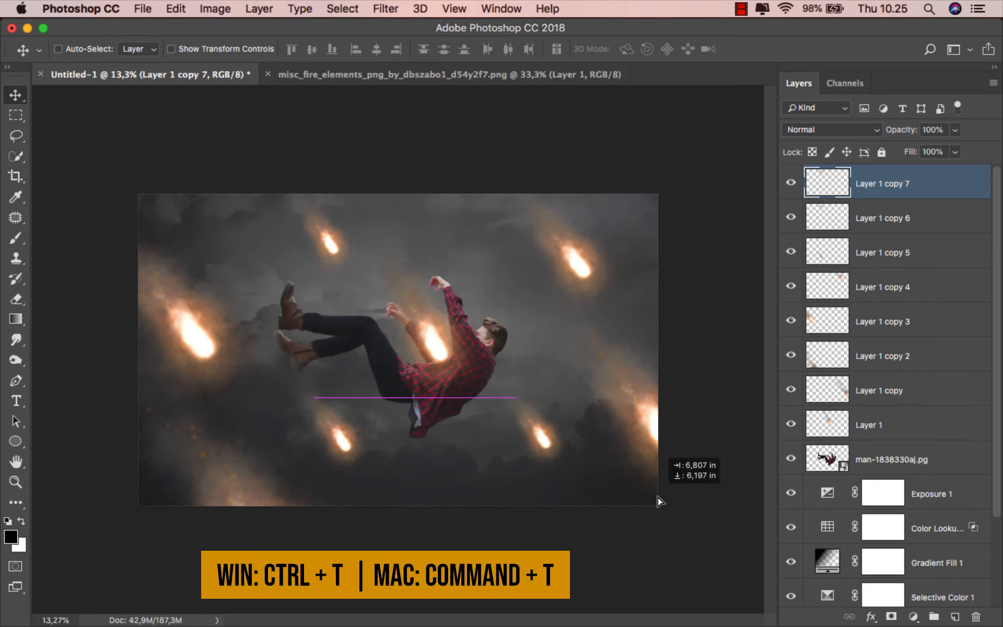
key("super+t")
left_click_drag(586, 318, 538, 375)
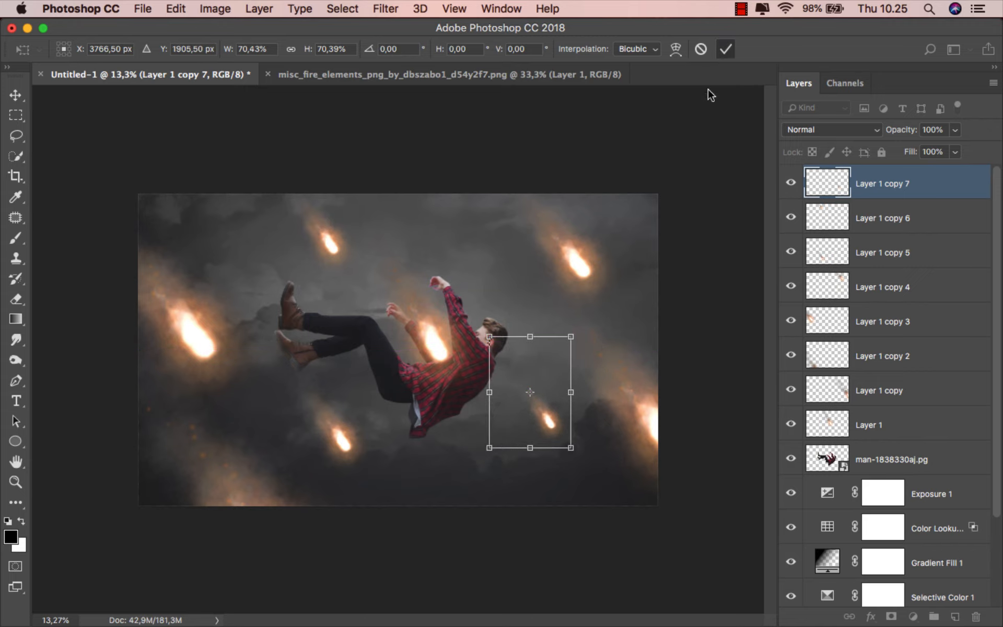
left_click(726, 49)
scroll(528, 305, "up", 4)
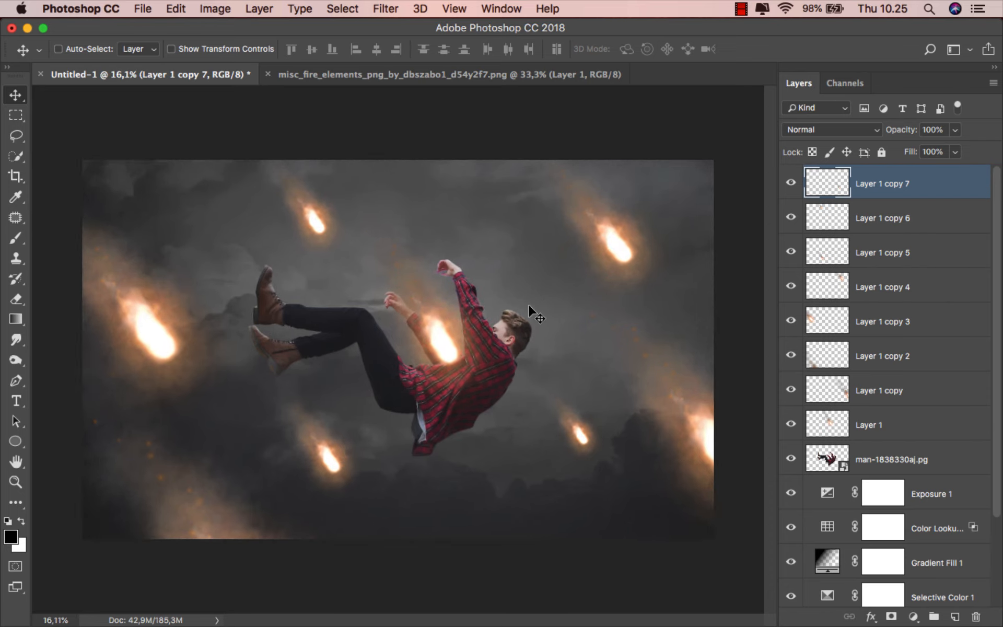
scroll(528, 303, "up", 1)
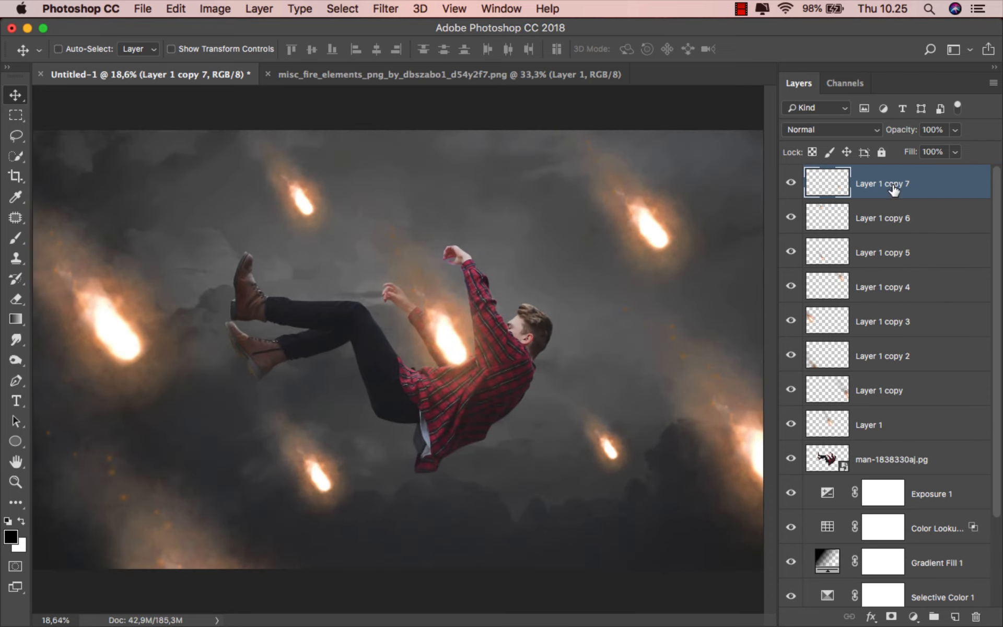
Add a Hue/Saturation adjustment above the man's layer and clip it to that layer
left_click(889, 455)
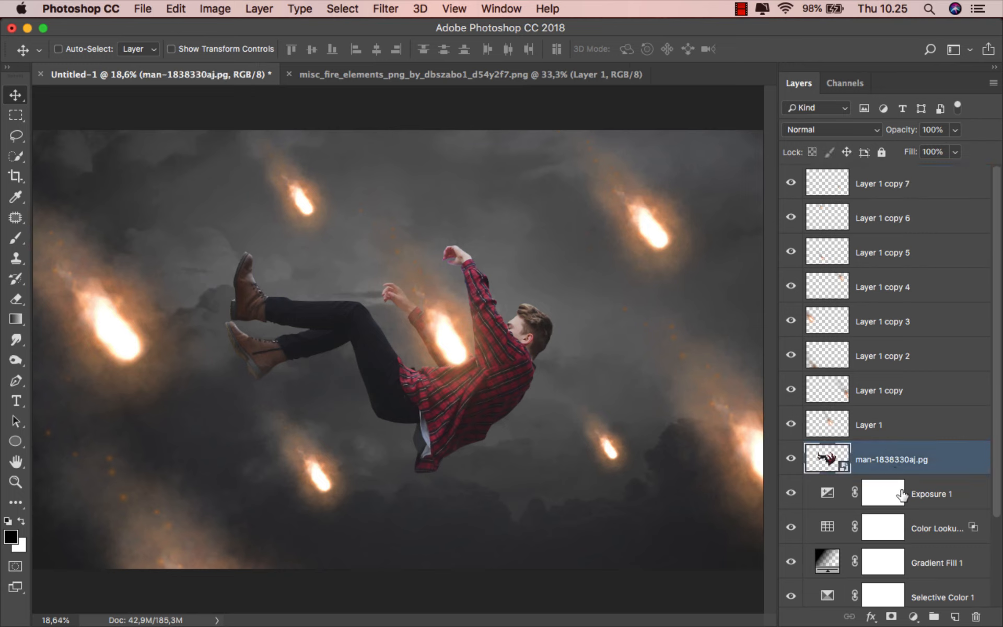
left_click(914, 617)
left_click(904, 444)
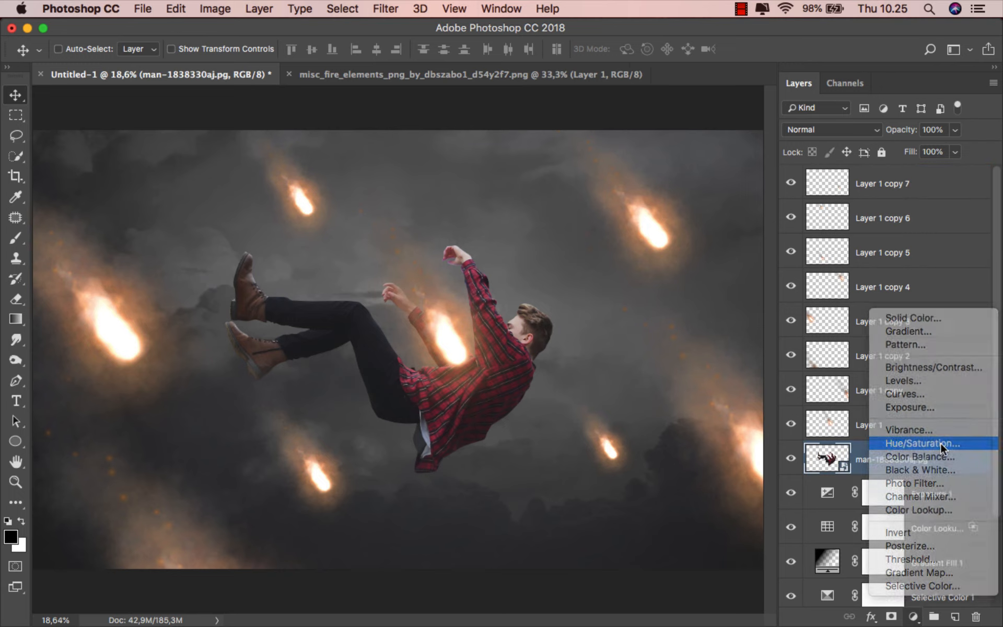
left_click(664, 486)
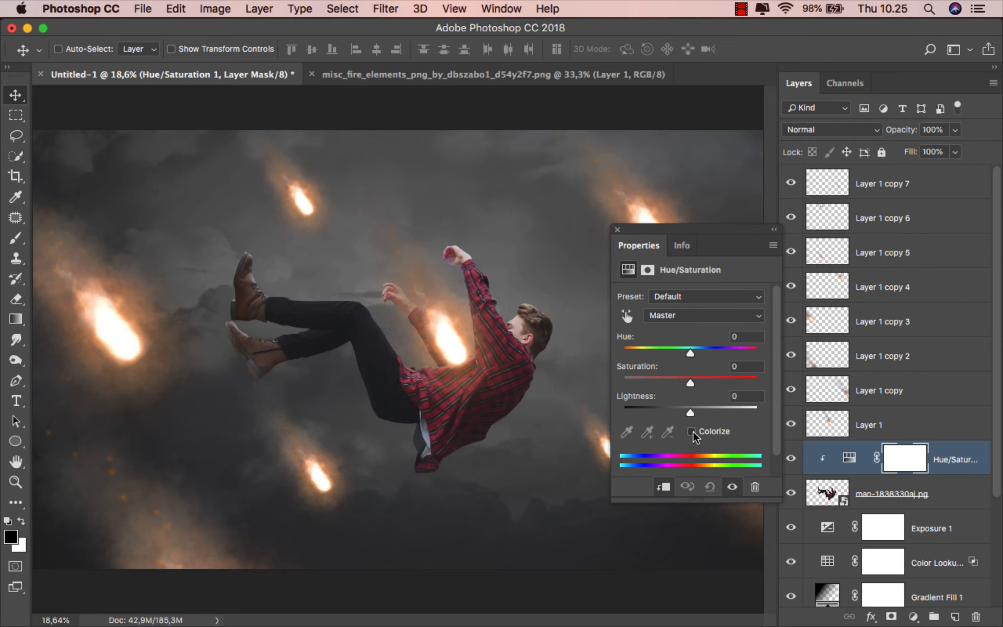
Colorize the man with a saturation of 72 and a hue of 21
left_click(692, 431)
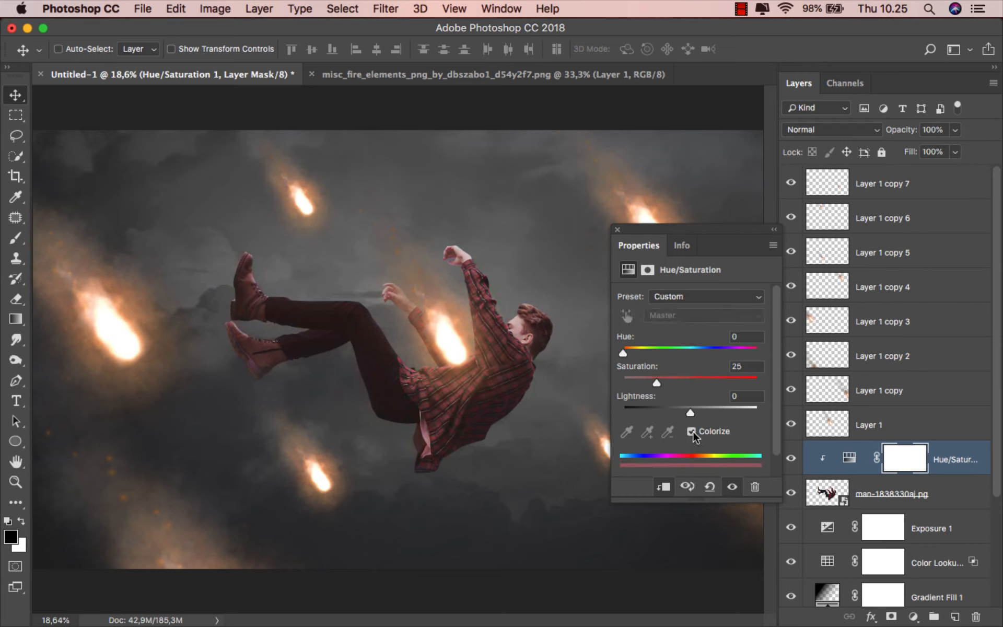
left_click_drag(698, 377, 703, 377)
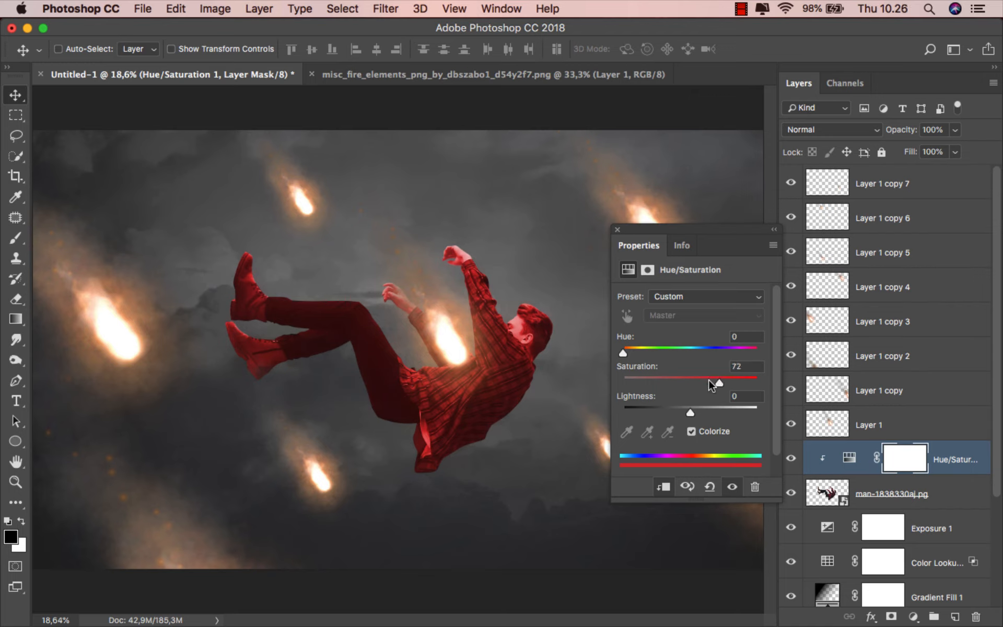
left_click_drag(630, 352, 628, 350)
left_click_drag(629, 350, 630, 350)
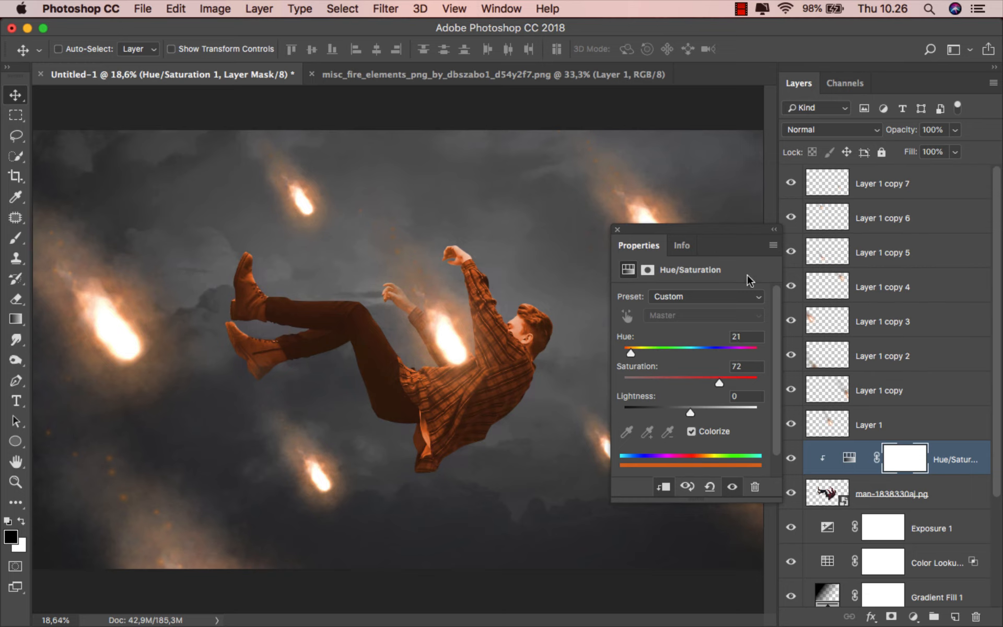
Set the Hue/Saturation layer's blend mode to Linear Dodge (Add) and its lightness to +13, then close its properties
left_click(855, 131)
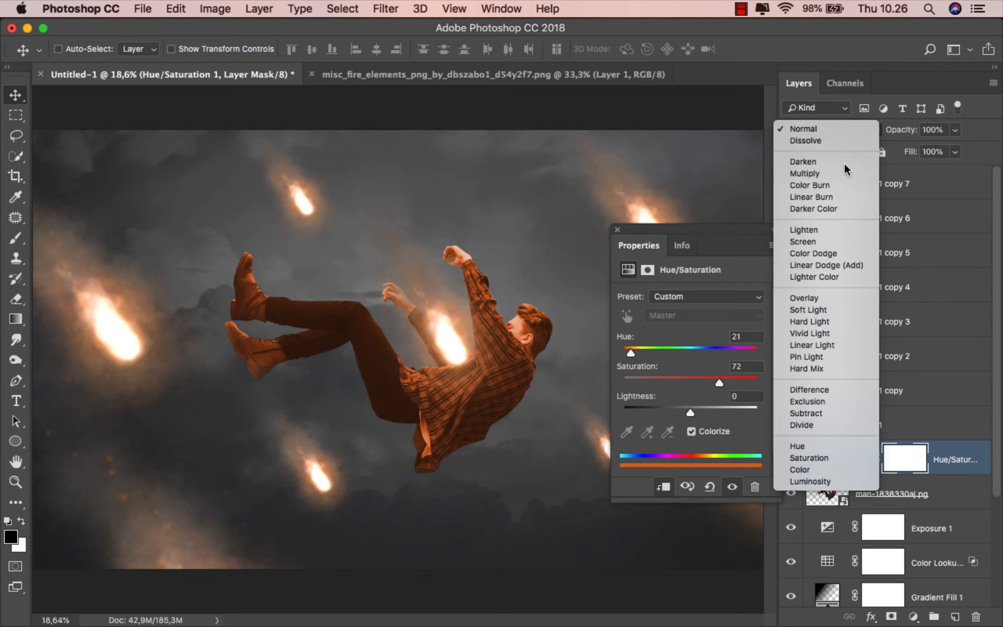
left_click(834, 265)
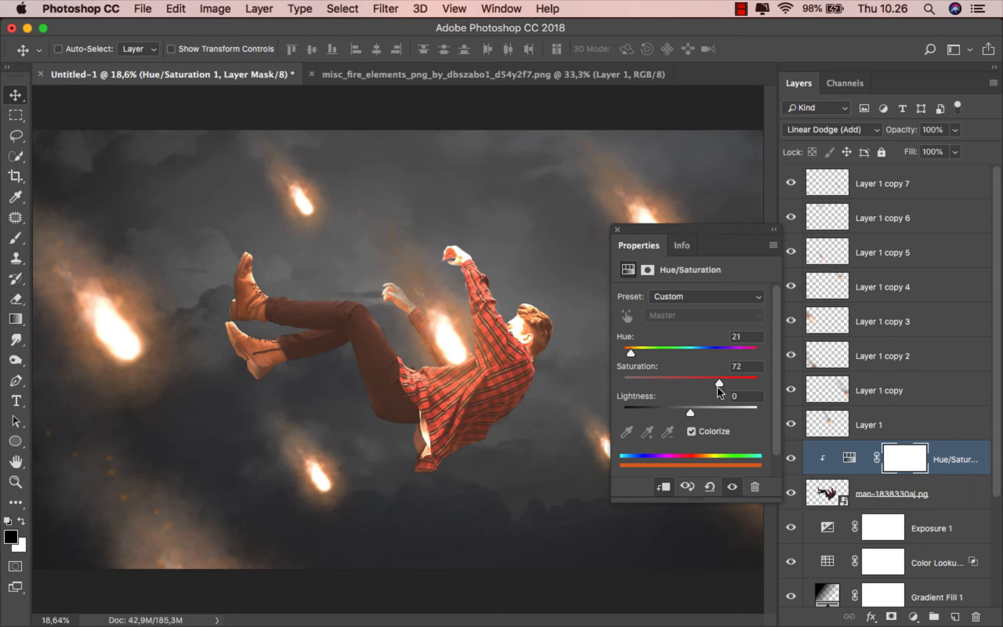
left_click_drag(692, 415, 700, 418)
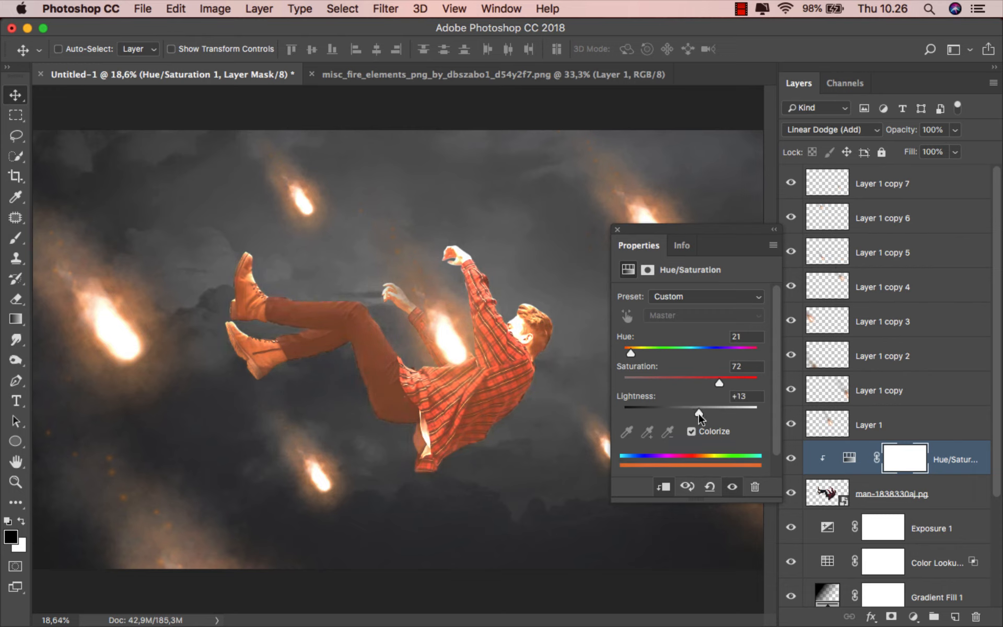
left_click(618, 229)
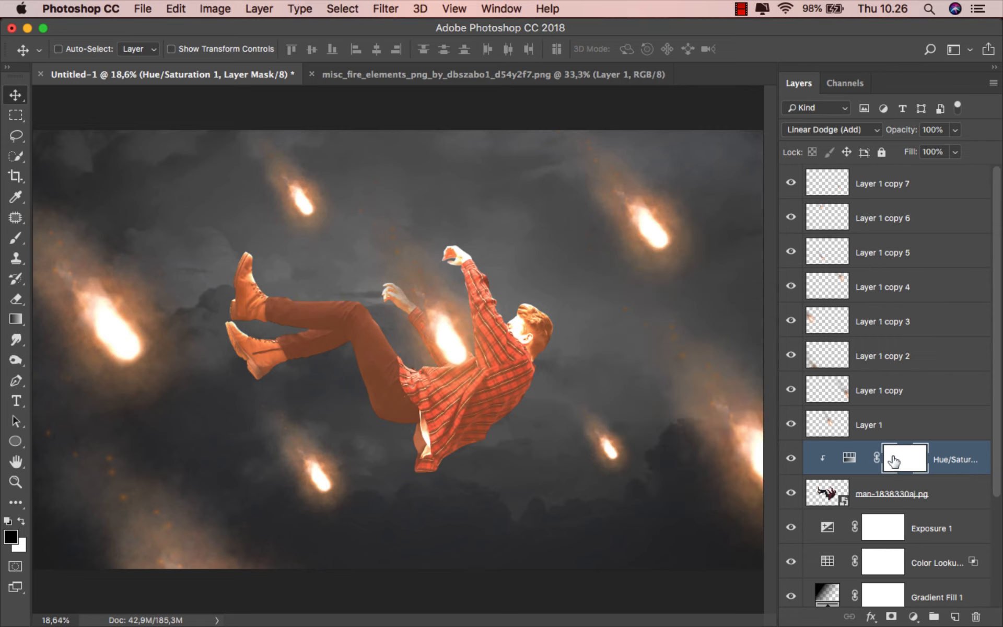
Invert the Hue/Saturation mask to black and switch to the Brush tool with white as the foreground color
key("super+i")
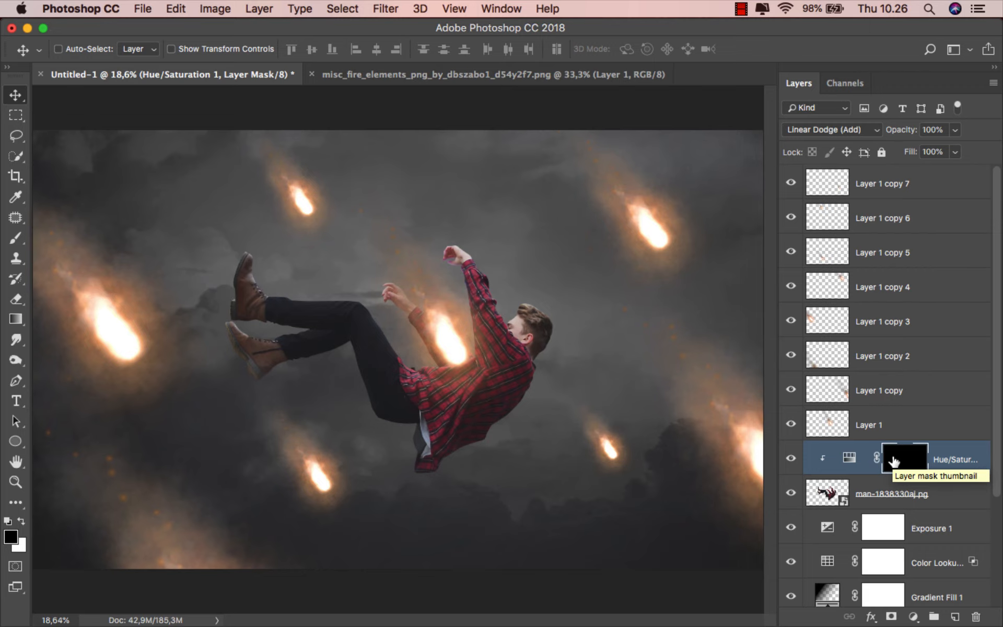
left_click_drag(21, 237, 49, 239)
left_click(23, 519)
Paint white on the mask along the raised sleeve's inner edge, the chest and the other sleeve around the flame
scroll(433, 319, "up", 3)
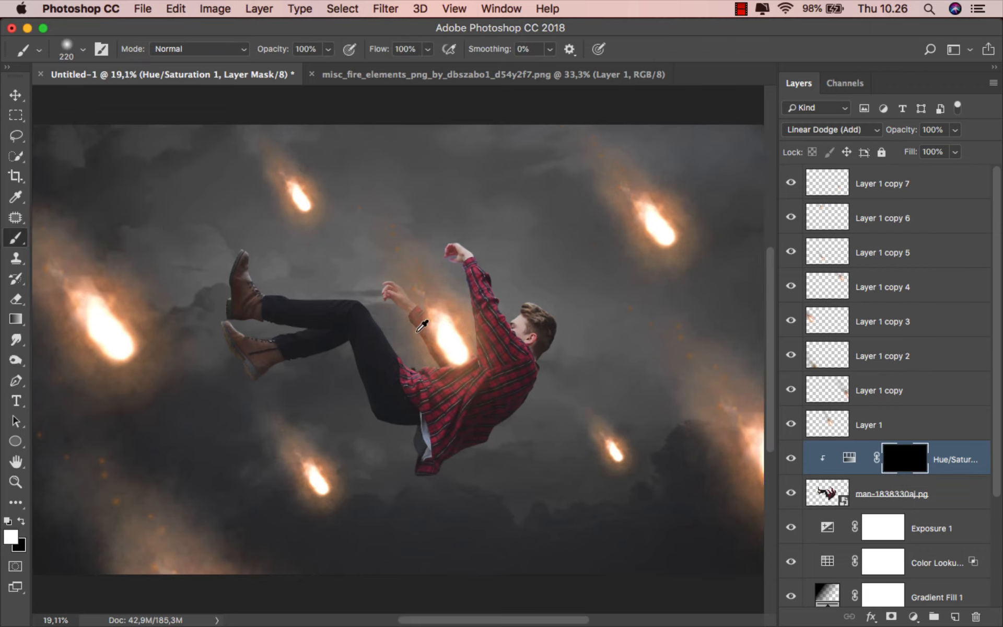
left_click_drag(481, 308, 456, 309)
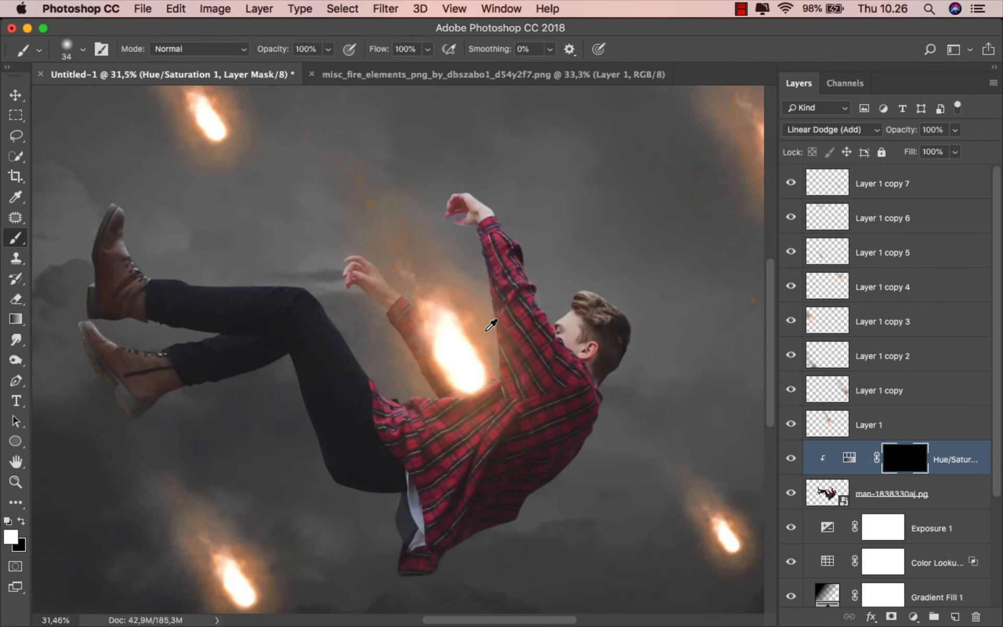
scroll(485, 330, "up", 4)
scroll(486, 330, "up", 1)
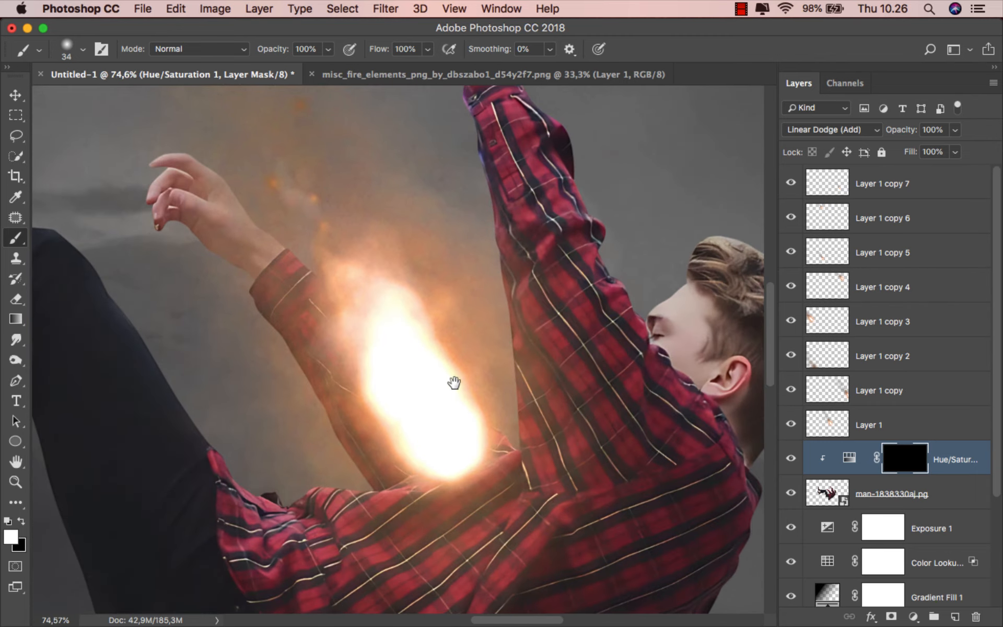
left_click_drag(454, 382, 405, 518)
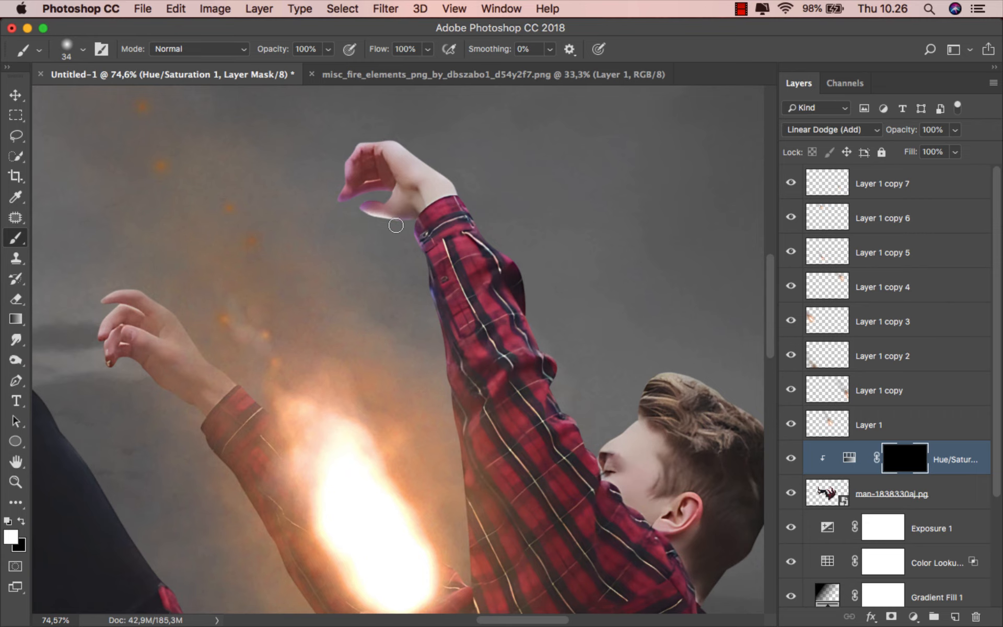
left_click_drag(413, 239, 422, 316)
left_click_drag(413, 283, 418, 283)
mouse_move(416, 236)
left_mouse_down()
mouse_move(451, 440)
mouse_move(417, 283)
left_mouse_up()
left_click_drag(410, 238, 434, 438)
mouse_move(367, 403)
left_mouse_down()
mouse_move(415, 416)
mouse_move(387, 450)
mouse_move(322, 459)
mouse_move(316, 447)
left_mouse_up()
mouse_move(315, 447)
left_mouse_down()
mouse_move(275, 415)
mouse_move(213, 277)
mouse_move(223, 269)
mouse_move(254, 377)
left_mouse_up()
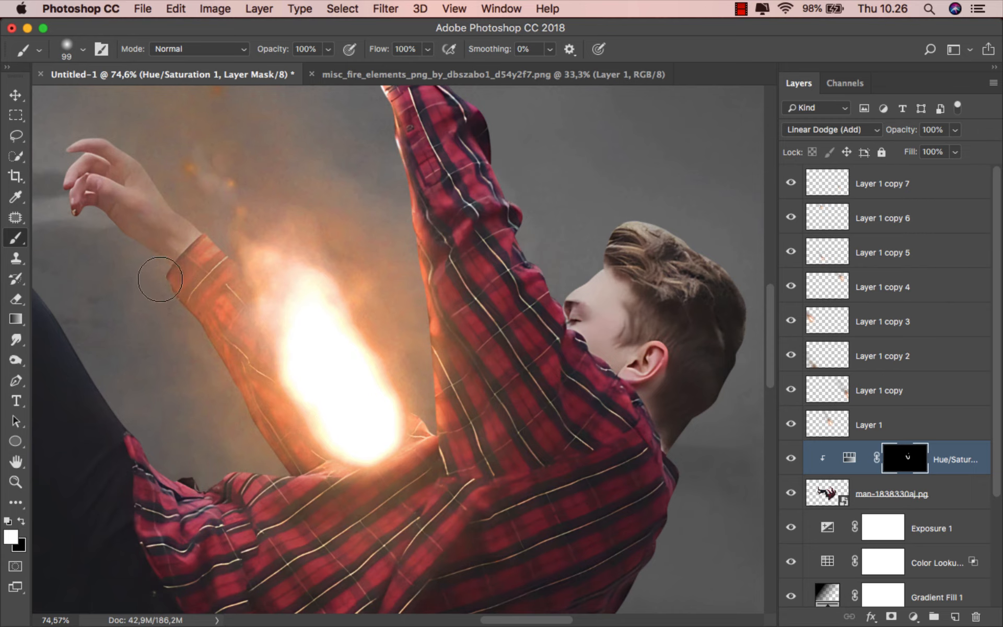
mouse_move(155, 275)
left_mouse_down()
mouse_move(395, 375)
mouse_move(383, 353)
left_mouse_up()
Paint a thin orange glow on the mask along the fingers and lower edge of the hand nearer the legs
scroll(368, 334, "up", 3)
scroll(383, 353, "up", 3)
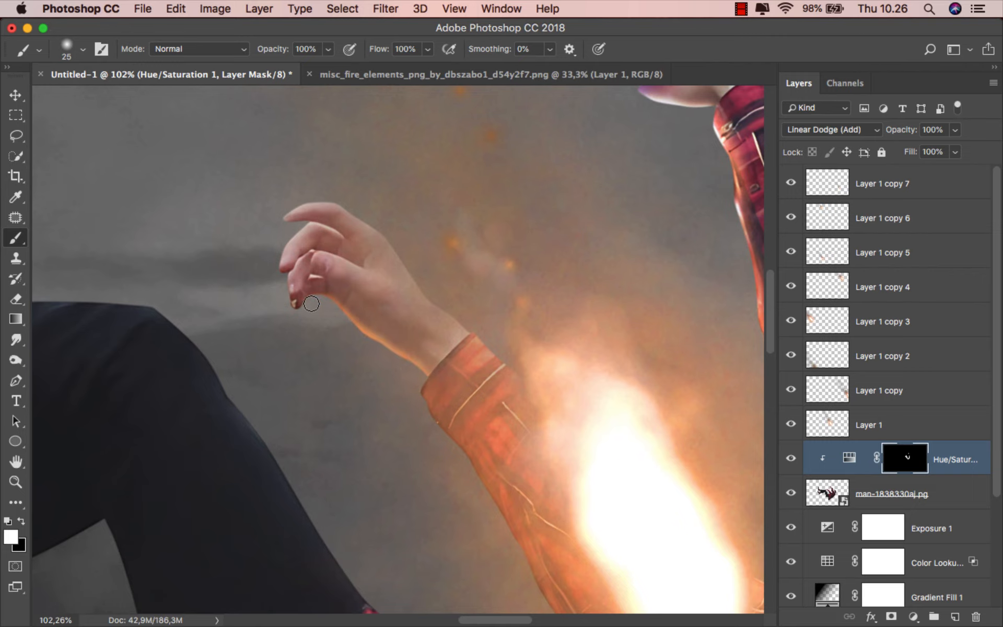
scroll(311, 304, "up", 3)
left_click_drag(321, 305, 291, 289)
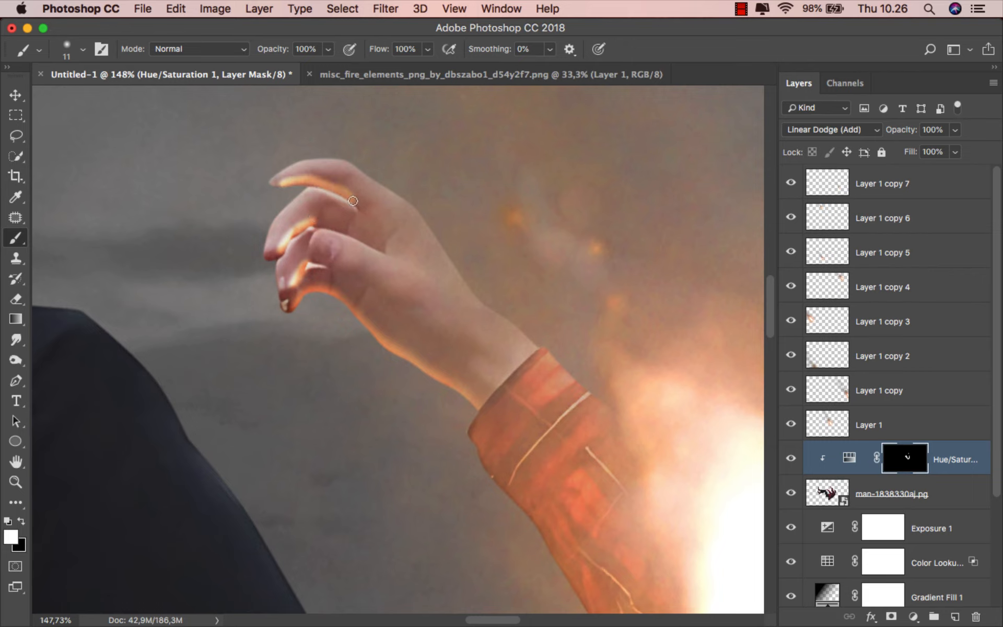
Paint a broader glow across the thumb, palm and wrist of that hand with a larger soft brush, redoing one stroke
mouse_move(349, 234)
left_mouse_down()
mouse_move(321, 243)
mouse_move(405, 289)
mouse_move(397, 313)
left_mouse_up()
mouse_move(395, 306)
left_mouse_down()
mouse_move(352, 322)
mouse_move(405, 326)
mouse_move(485, 383)
left_mouse_up()
key("super+z")
left_click_drag(347, 314, 514, 393)
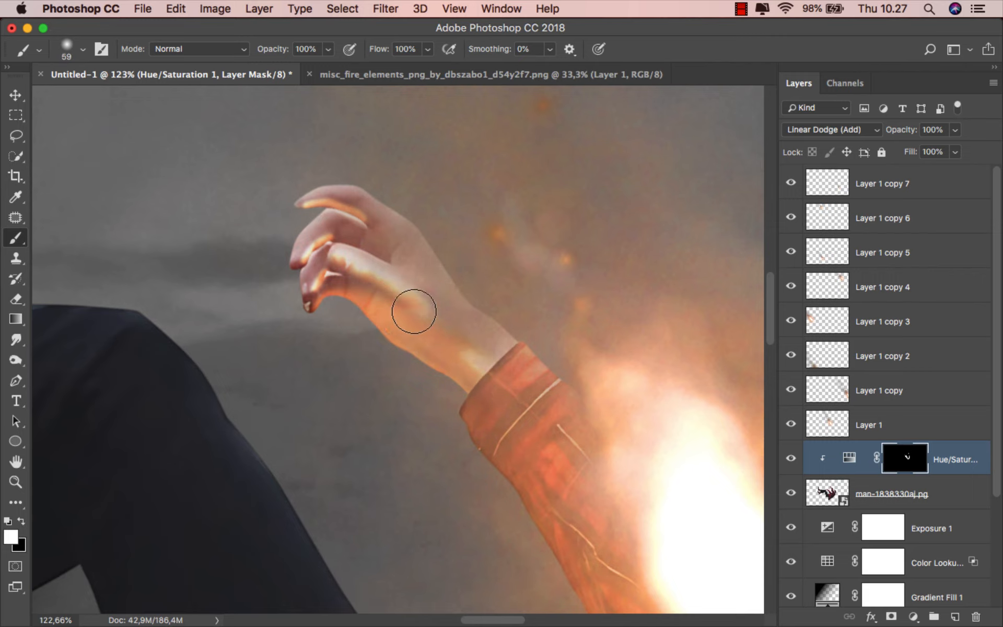
left_click_drag(414, 311, 544, 411)
scroll(479, 343, "down", 2)
left_click_drag(474, 336, 483, 336)
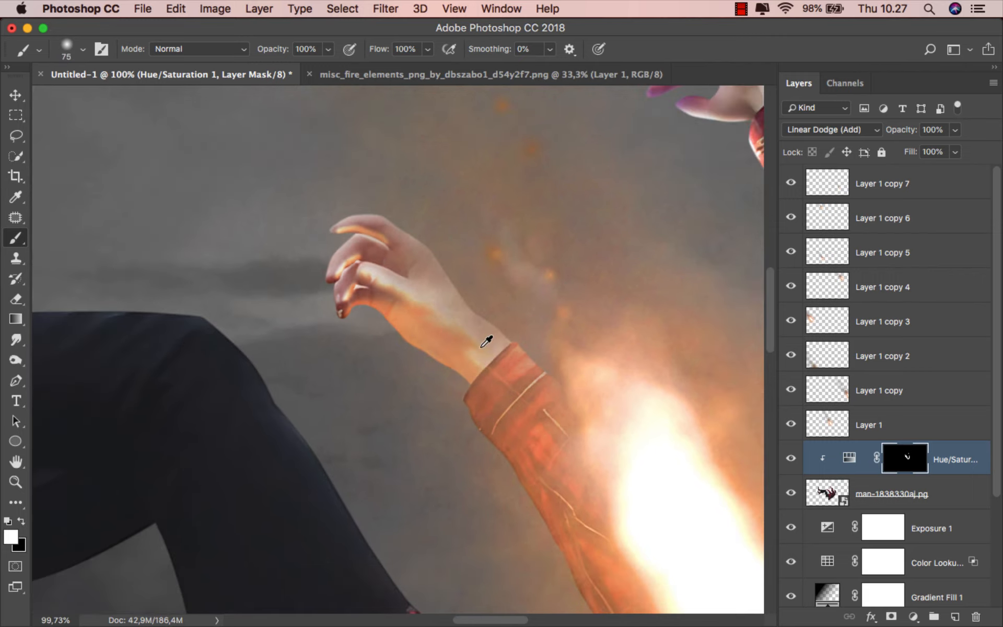
Soften the painted glow along the hand's uppermost finger using the Smudge tool at 50% strength on the mask
scroll(486, 340, "down", 8)
scroll(511, 284, "up", 5)
left_click_drag(419, 316, 407, 320)
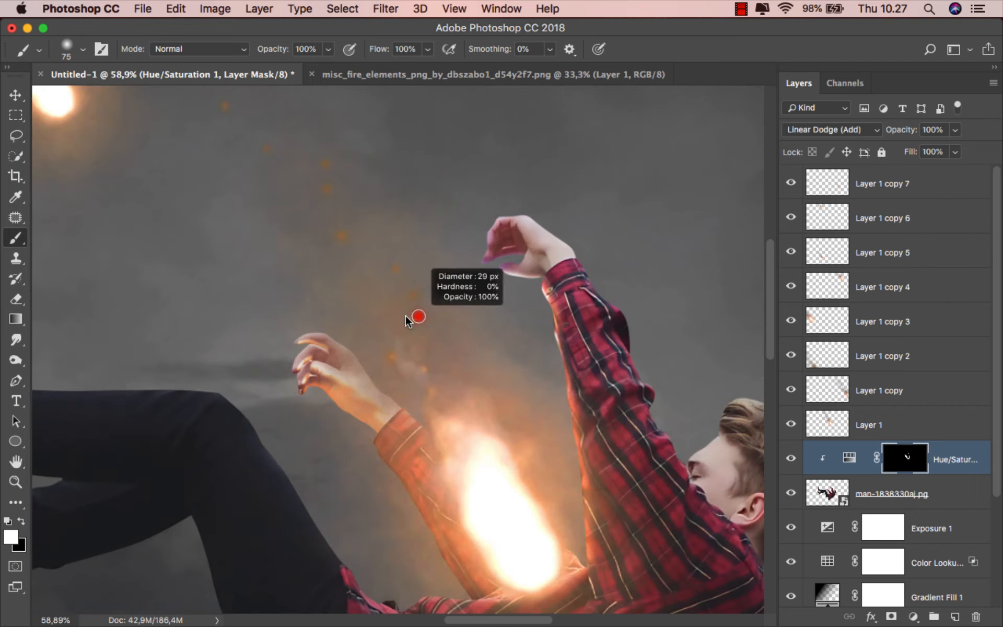
scroll(292, 339, "up", 6)
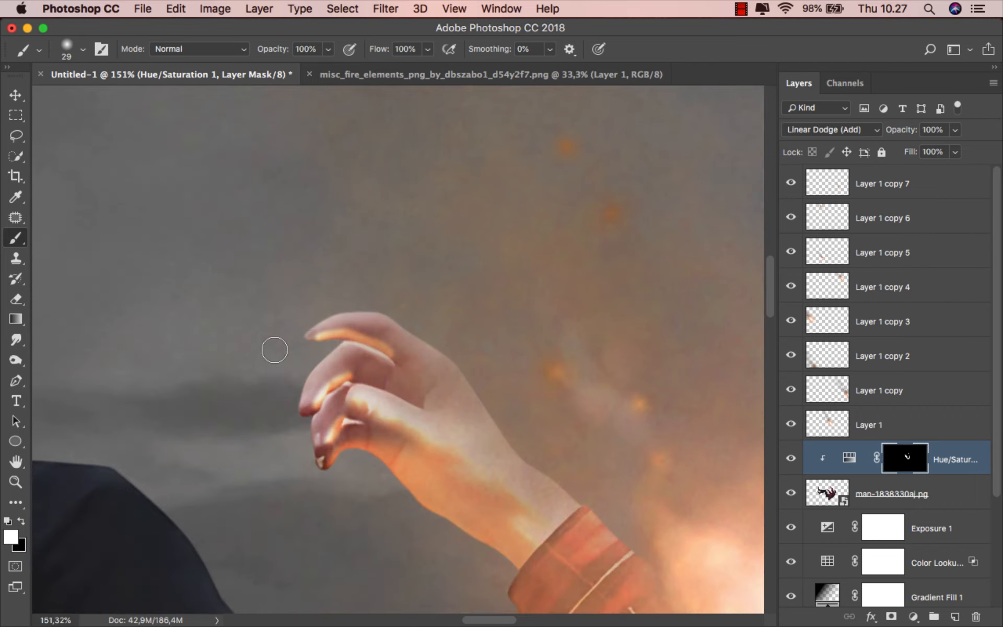
left_click(20, 344)
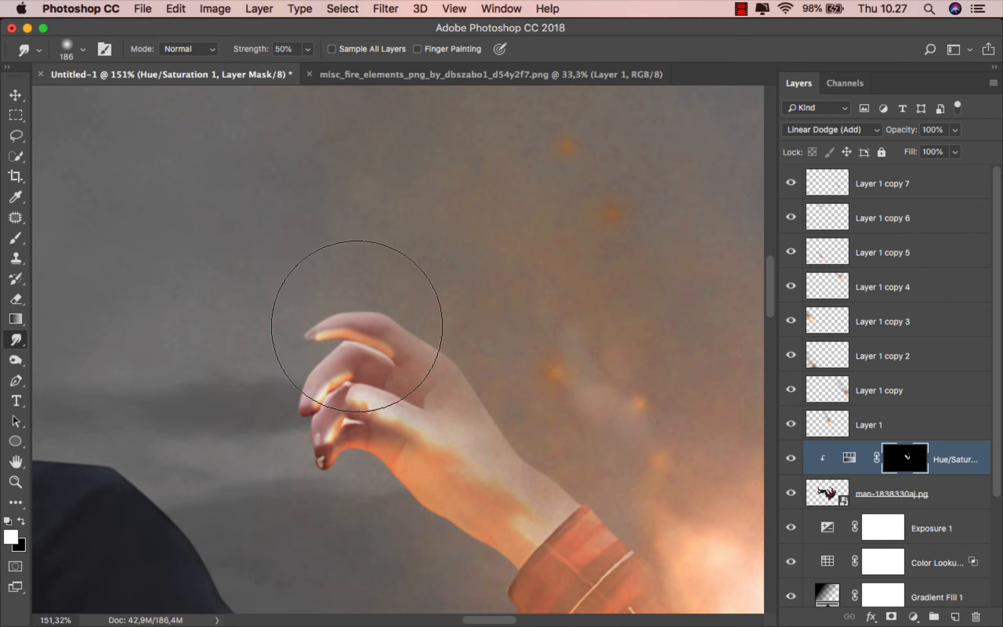
left_click_drag(368, 324, 283, 322)
scroll(346, 330, "up", 3)
mouse_move(351, 336)
left_mouse_down()
mouse_move(282, 339)
mouse_move(358, 348)
left_mouse_up()
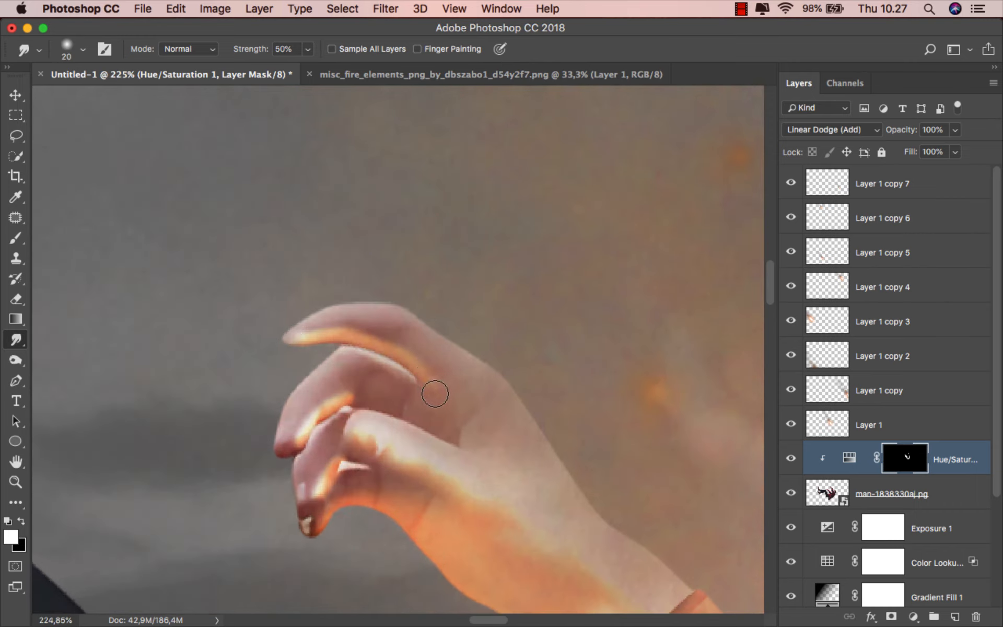
Smudge the glow on the hand's remaining fingers and fingertips to blend it into the skin
mouse_move(304, 422)
left_mouse_down()
mouse_move(288, 440)
mouse_move(337, 403)
mouse_move(396, 405)
mouse_move(369, 405)
left_mouse_up()
mouse_move(322, 403)
left_mouse_down()
mouse_move(341, 392)
mouse_move(416, 420)
left_mouse_up()
mouse_move(365, 460)
left_mouse_down()
mouse_move(333, 457)
mouse_move(330, 486)
mouse_move(310, 497)
mouse_move(342, 455)
mouse_move(334, 468)
mouse_move(392, 446)
mouse_move(351, 441)
left_mouse_up()
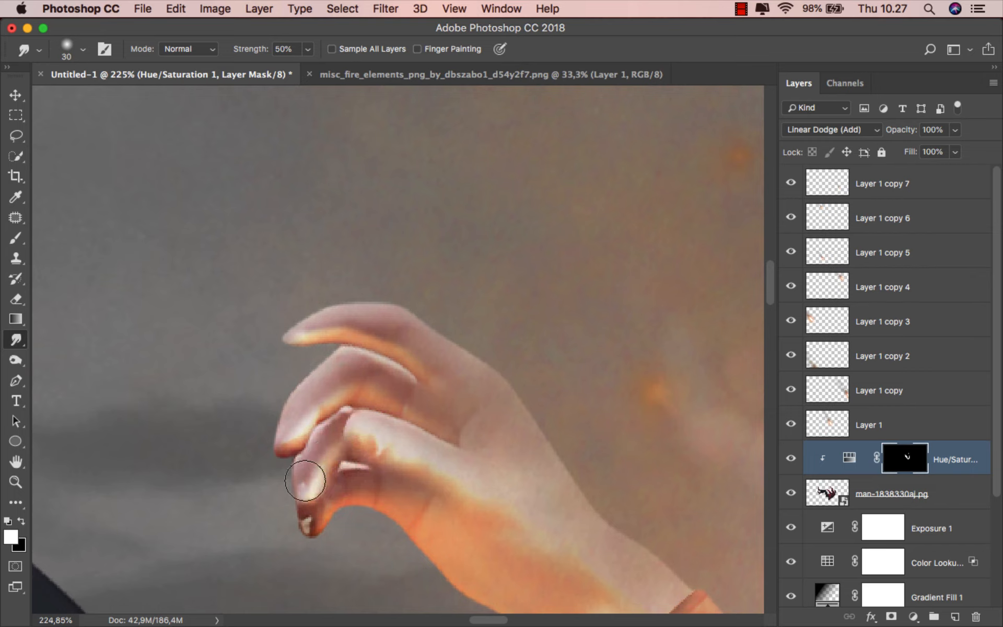
left_click_drag(305, 481, 320, 533)
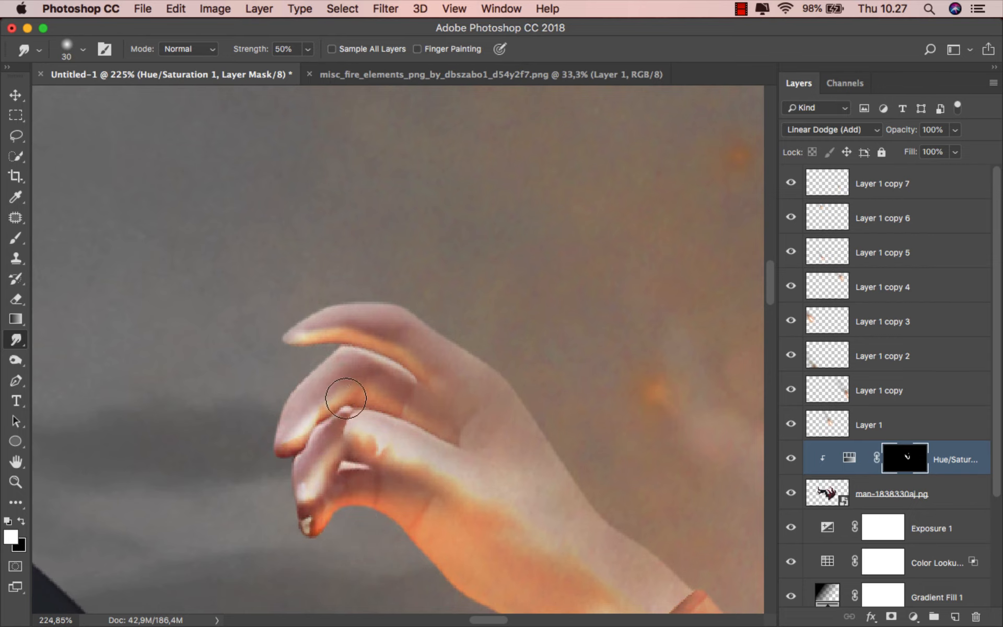
key("space")
left_click_drag(380, 386, 342, 348)
scroll(325, 325, "down", 4)
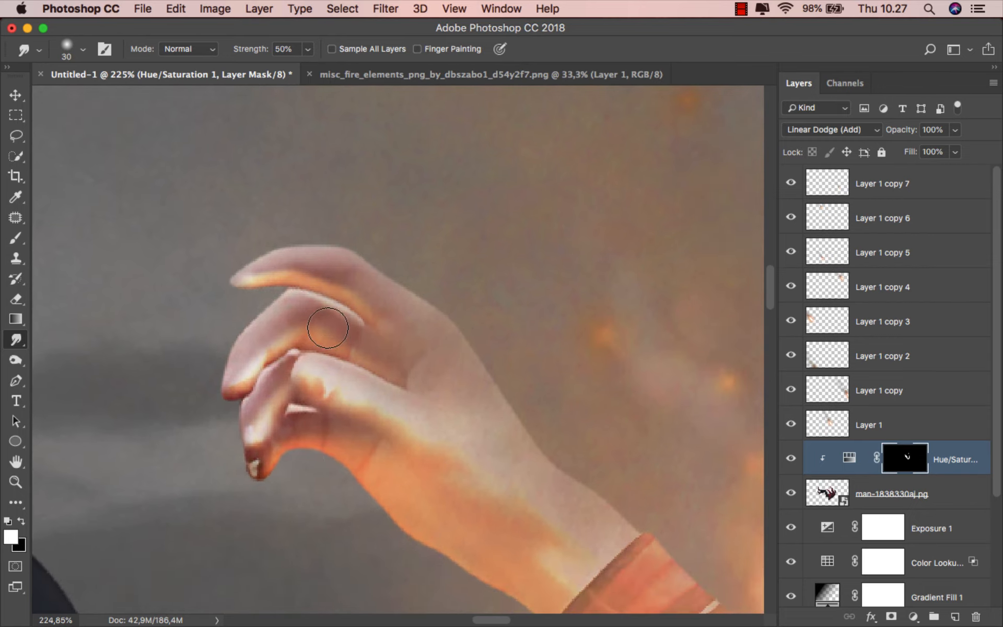
scroll(333, 325, "down", 1)
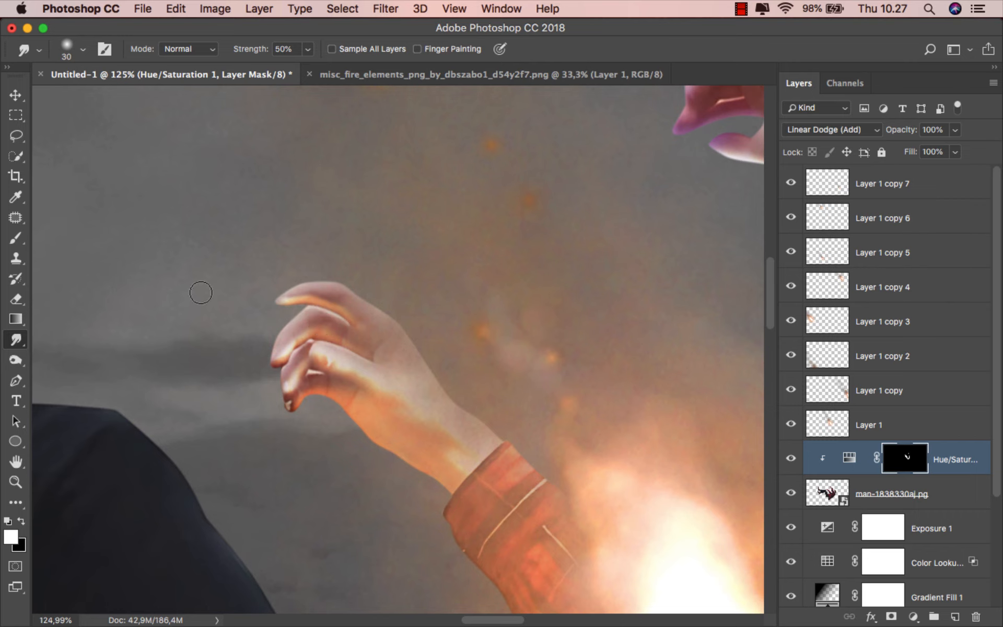
Paint a thin white line on the mask along the underside of the raised hand's fingers using a small brush
left_click(23, 236)
scroll(377, 332, "up", 1)
left_click_drag(360, 324, 364, 324)
scroll(343, 340, "down", 4)
scroll(343, 339, "down", 2)
left_click_drag(594, 378, 394, 464)
scroll(466, 256, "up", 5)
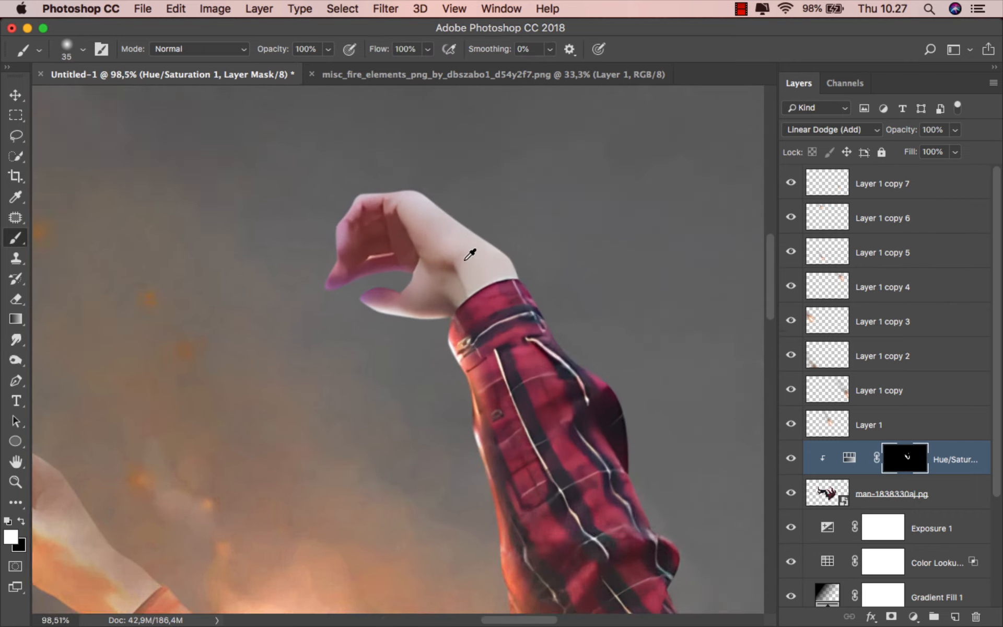
mouse_move(402, 271)
left_mouse_down()
mouse_move(380, 273)
mouse_move(388, 309)
left_mouse_up()
scroll(380, 284, "up", 1)
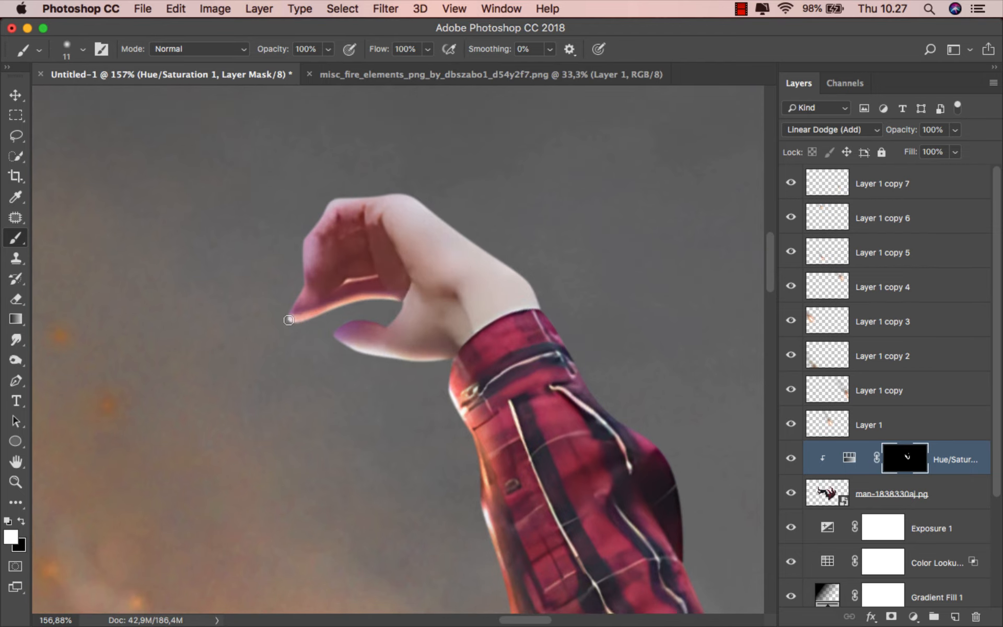
scroll(358, 288, "down", 13)
scroll(361, 290, "down", 2)
left_click_drag(432, 330, 440, 331)
scroll(519, 361, "up", 1)
scroll(524, 355, "up", 2)
mouse_move(370, 316)
left_mouse_down()
mouse_move(391, 487)
mouse_move(483, 442)
left_mouse_up()
key("z")
key("super+z")
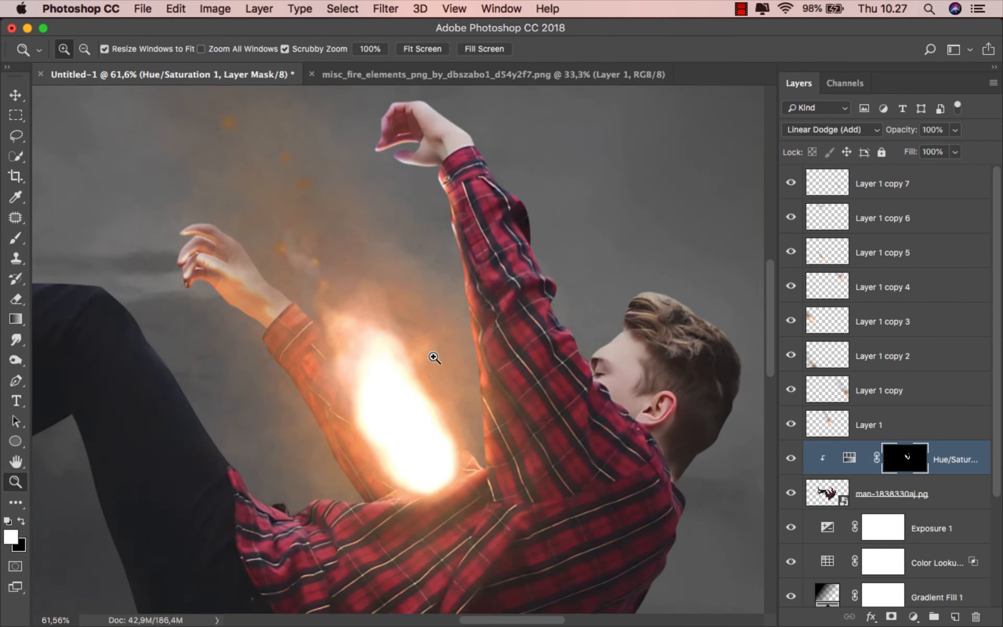
Paint the glow on the mask along the top edge of the trousers, the knee and the front of the upper boot
key("b")
mouse_move(316, 479)
left_mouse_down()
mouse_move(469, 396)
mouse_move(557, 386)
mouse_move(422, 404)
mouse_move(324, 275)
left_mouse_up()
mouse_move(324, 275)
left_mouse_down()
mouse_move(526, 365)
mouse_move(508, 320)
mouse_move(461, 276)
mouse_move(333, 267)
mouse_move(466, 319)
left_mouse_up()
mouse_move(301, 184)
left_mouse_down()
mouse_move(294, 249)
mouse_move(242, 280)
mouse_move(248, 318)
mouse_move(281, 374)
left_mouse_up()
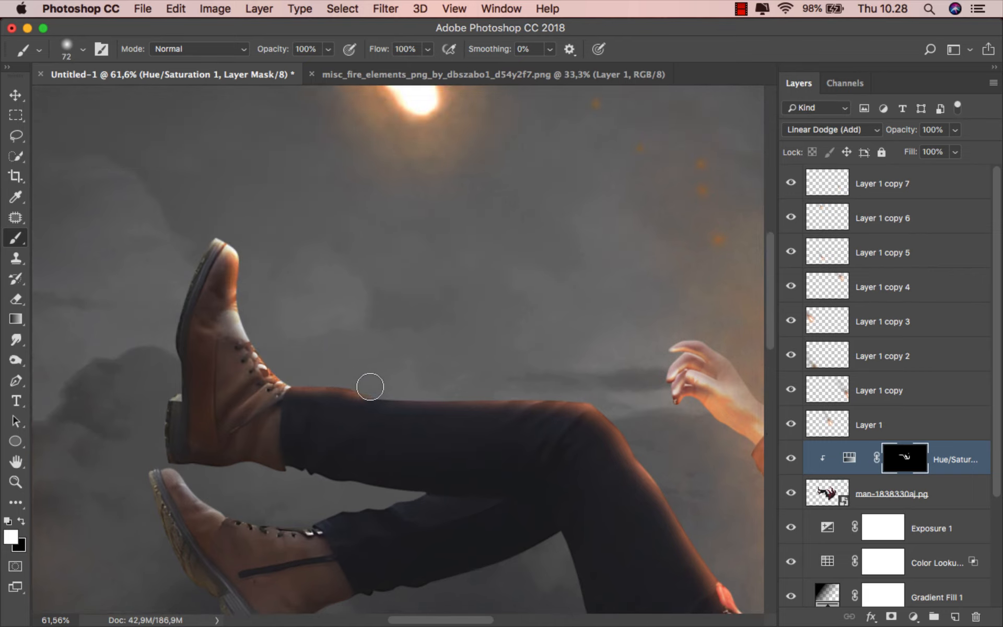
left_click_drag(370, 386, 469, 396)
Paint the orange glow on the mask along the sole and heel edges of both boots
mouse_move(210, 228)
left_mouse_down()
mouse_move(203, 271)
mouse_move(410, 191)
left_mouse_up()
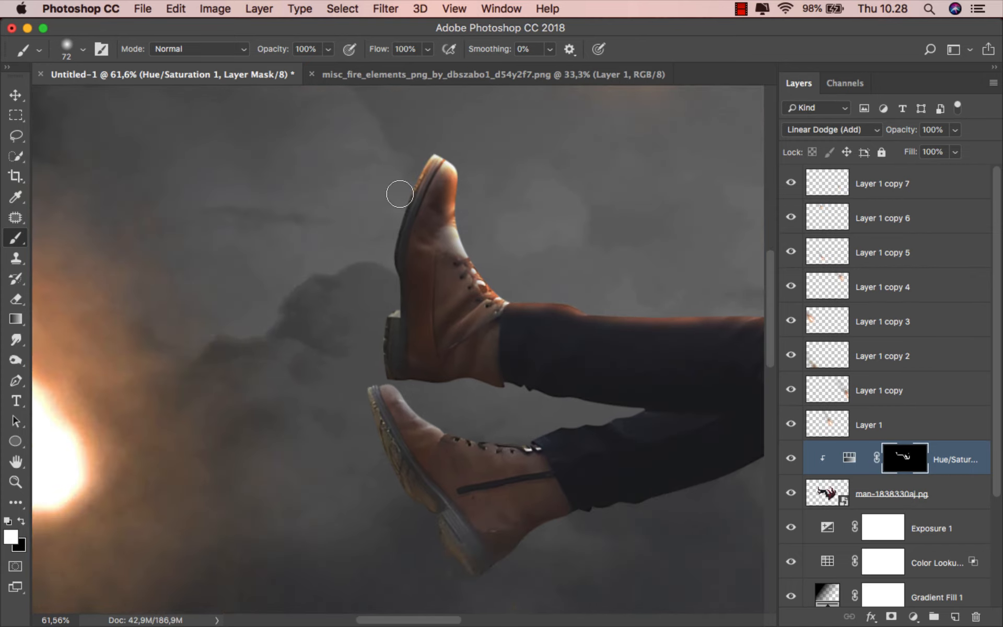
scroll(399, 189, "down", 5)
scroll(403, 176, "up", 4)
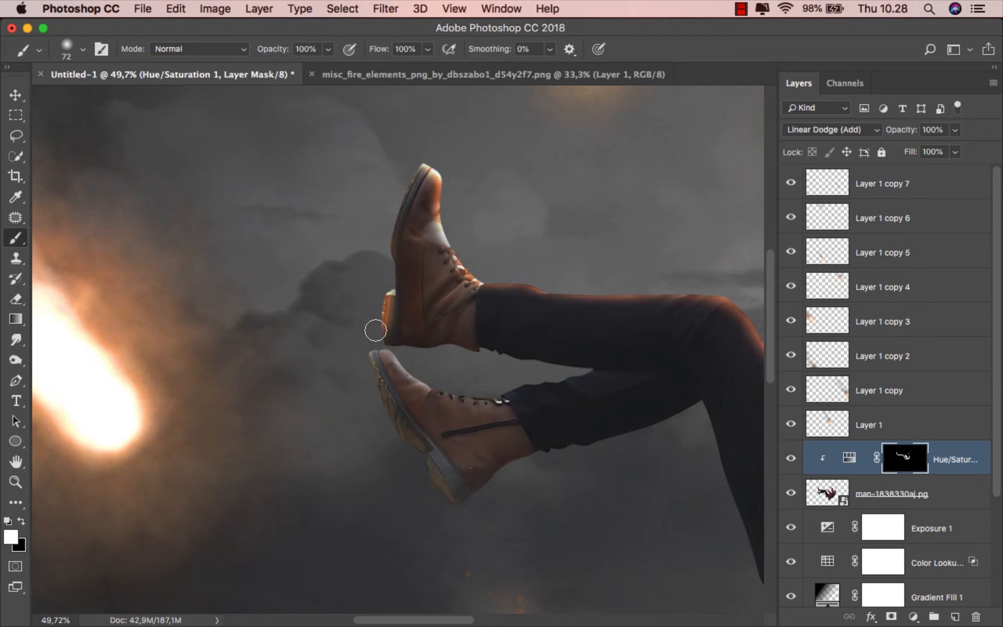
scroll(347, 340, "down", 3)
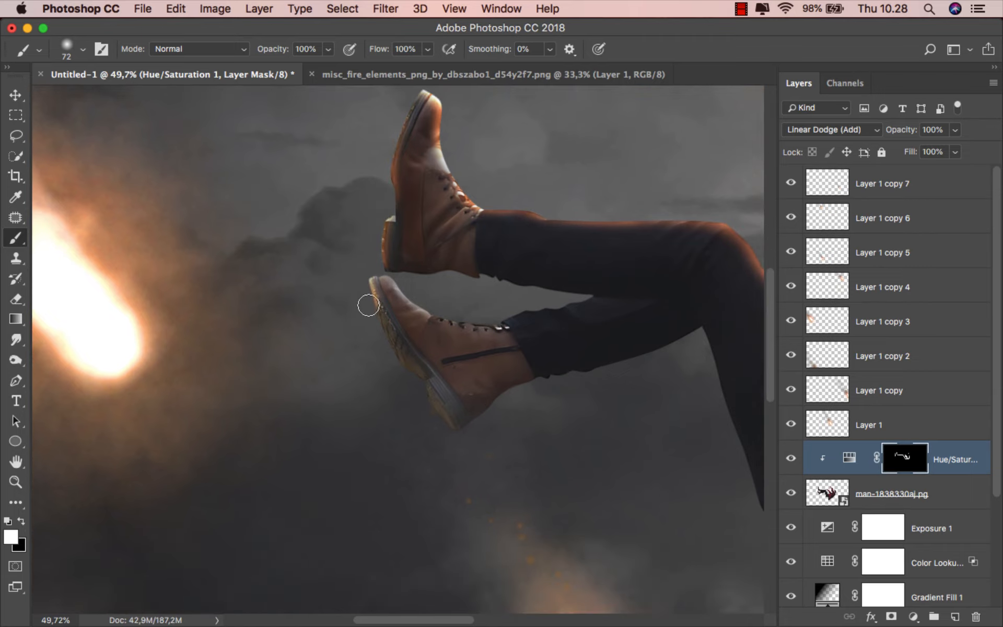
mouse_move(368, 305)
left_mouse_down()
mouse_move(440, 406)
mouse_move(246, 328)
left_mouse_up()
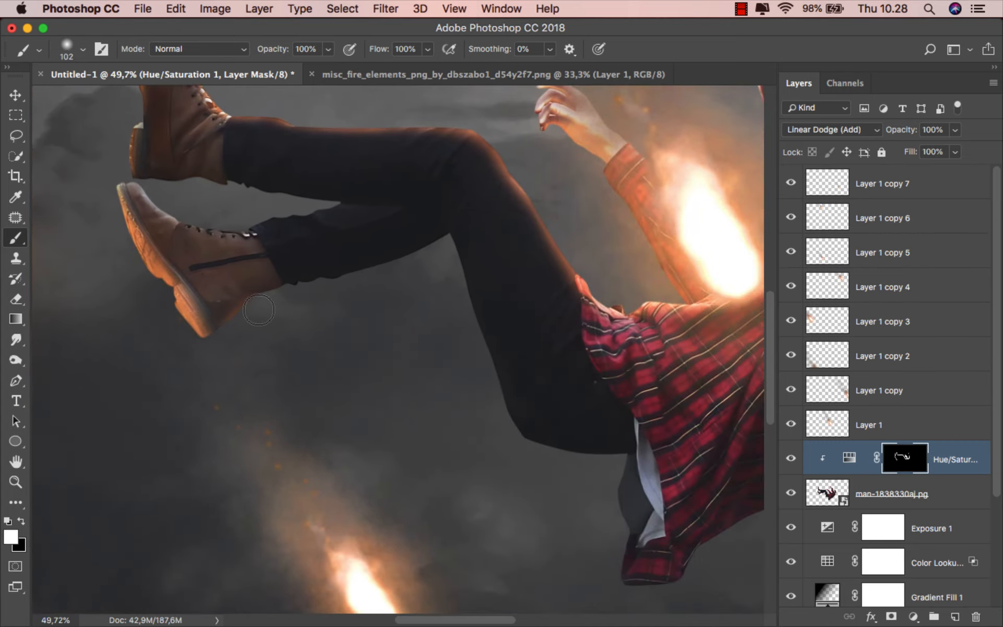
Paint the glow along the underside of the lower leg, and with a 55 px brush under the upper boot and trouser cuff
left_click_drag(313, 287, 387, 271)
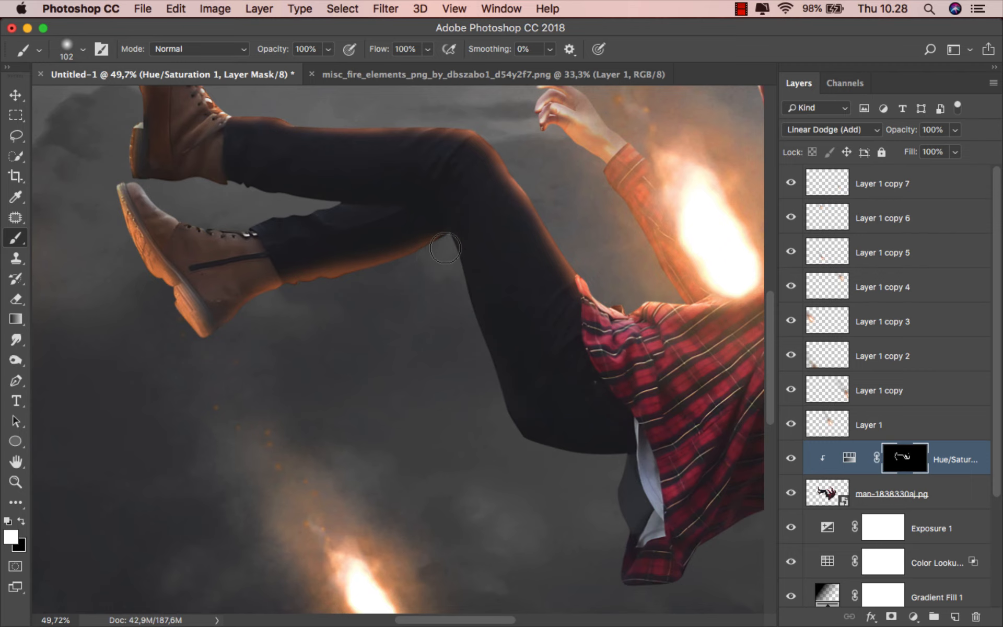
mouse_move(379, 184)
left_mouse_down()
mouse_move(381, 307)
mouse_move(345, 306)
left_mouse_up()
left_click_drag(183, 305, 233, 314)
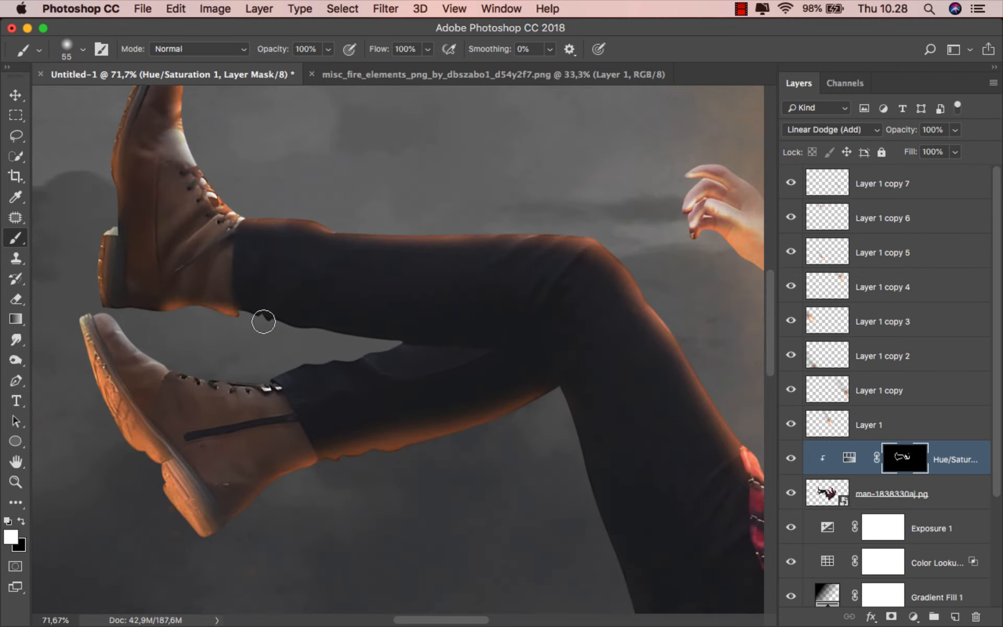
Paint a faint glow over the hip, shirt and raised sleeve on the mask using a 360 px brush at 19% opacity
scroll(263, 321, "down", 5, "alt")
scroll(404, 336, "up", 5)
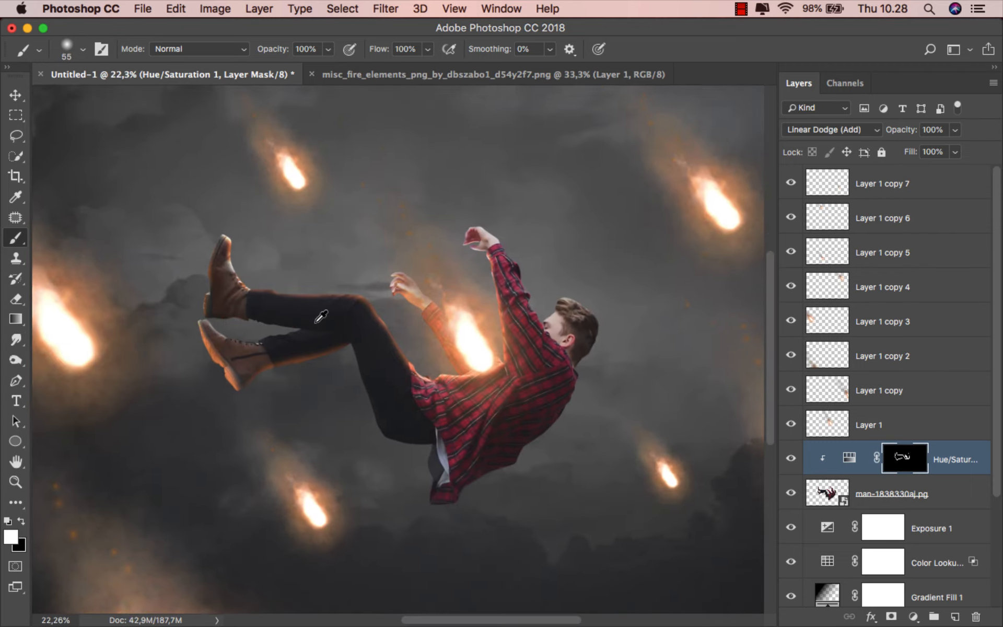
scroll(536, 370, "up", 1, "alt")
scroll(528, 369, "up", 2)
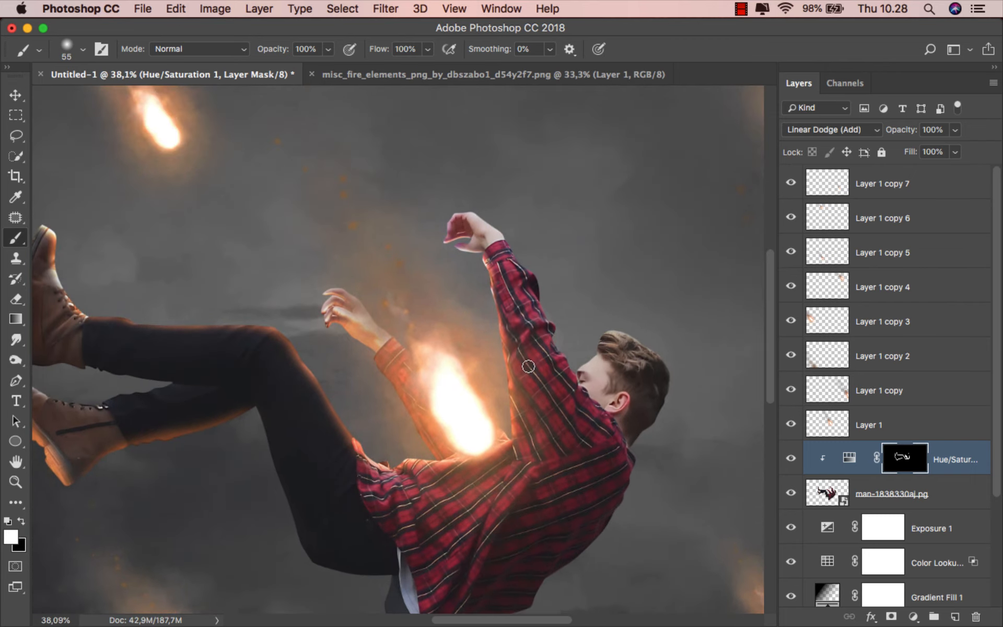
scroll(526, 365, "down", 2)
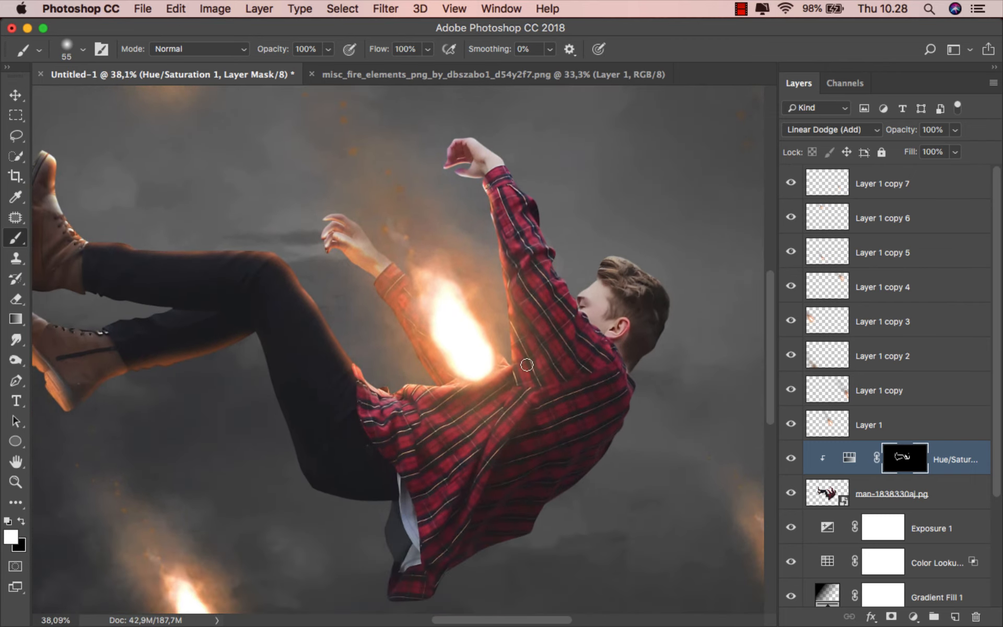
left_click(327, 49)
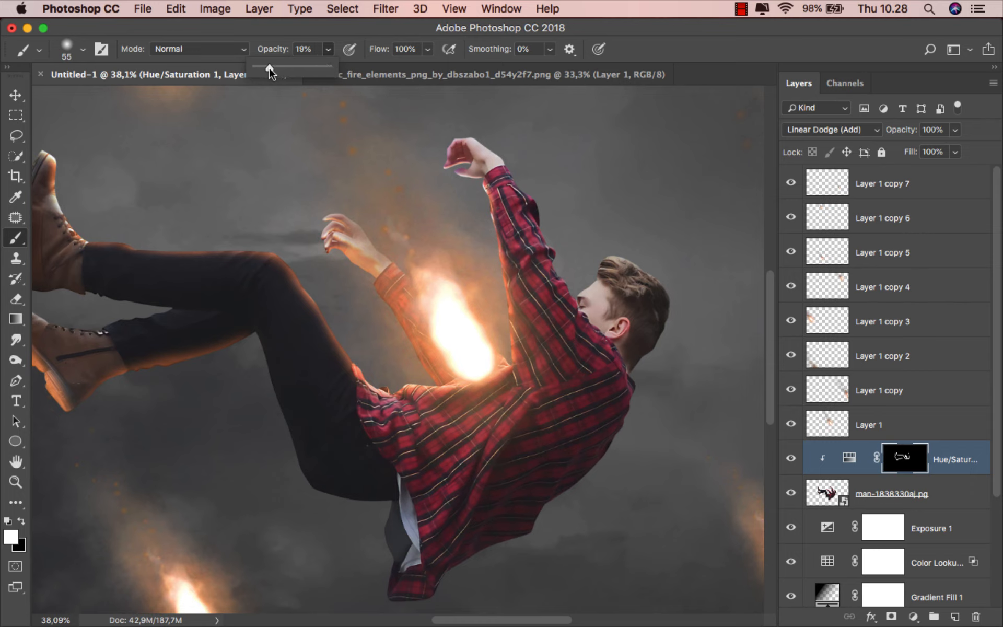
left_click_drag(360, 323, 391, 320, "ctrl+alt")
mouse_move(358, 369)
left_mouse_down("ctrl+alt")
mouse_move(389, 371)
mouse_move(375, 372)
left_mouse_up("ctrl+alt")
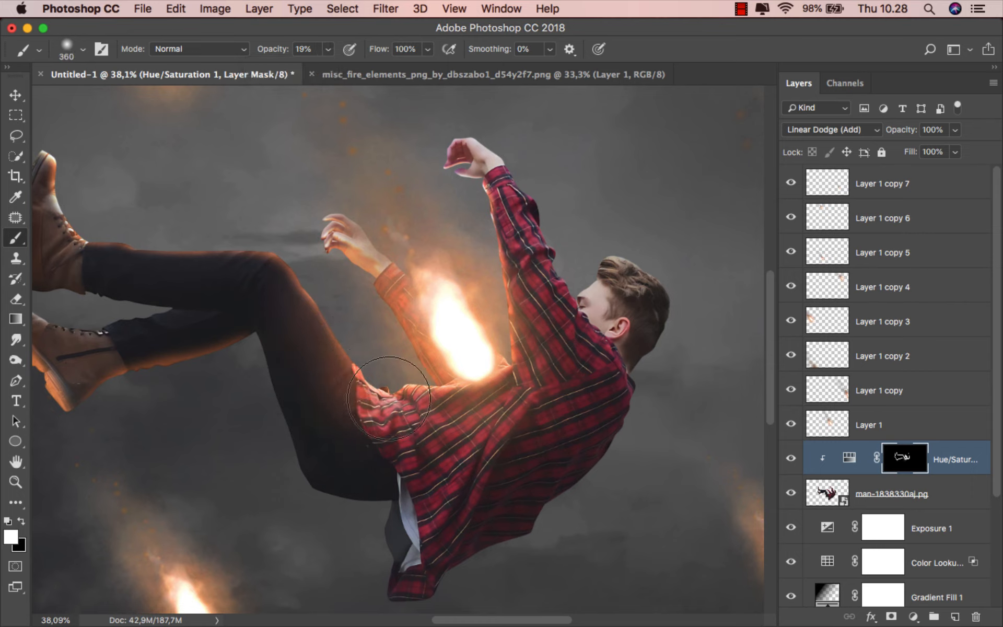
mouse_move(439, 406)
left_mouse_down()
mouse_move(445, 424)
mouse_move(511, 371)
mouse_move(517, 397)
left_mouse_up()
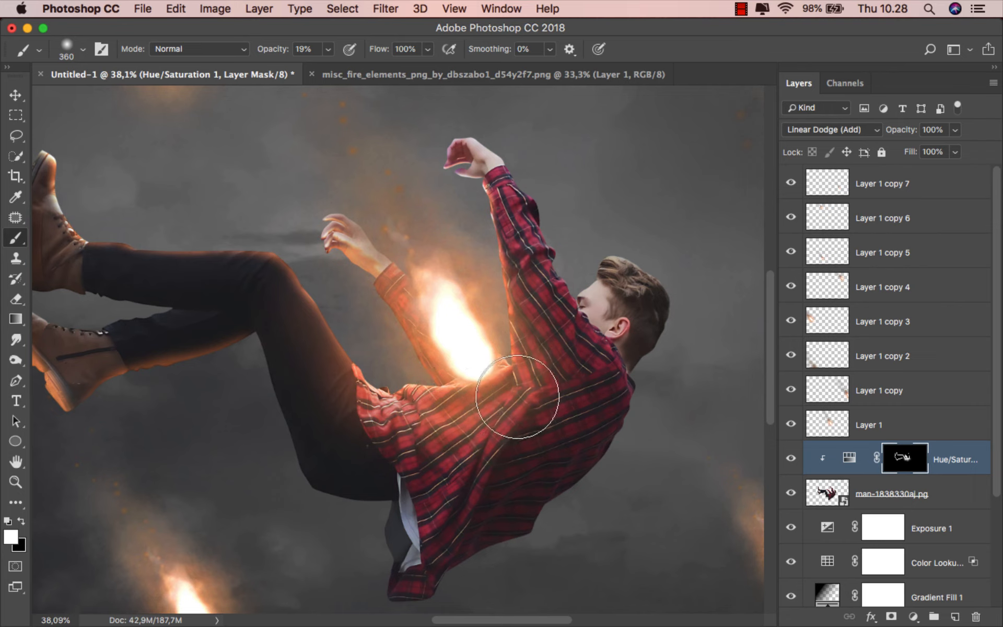
mouse_move(516, 312)
left_mouse_down()
mouse_move(471, 219)
mouse_move(529, 353)
mouse_move(505, 397)
mouse_move(491, 366)
mouse_move(412, 296)
mouse_move(359, 223)
mouse_move(352, 181)
mouse_move(359, 213)
mouse_move(461, 167)
mouse_move(464, 197)
mouse_move(571, 286)
left_mouse_up()
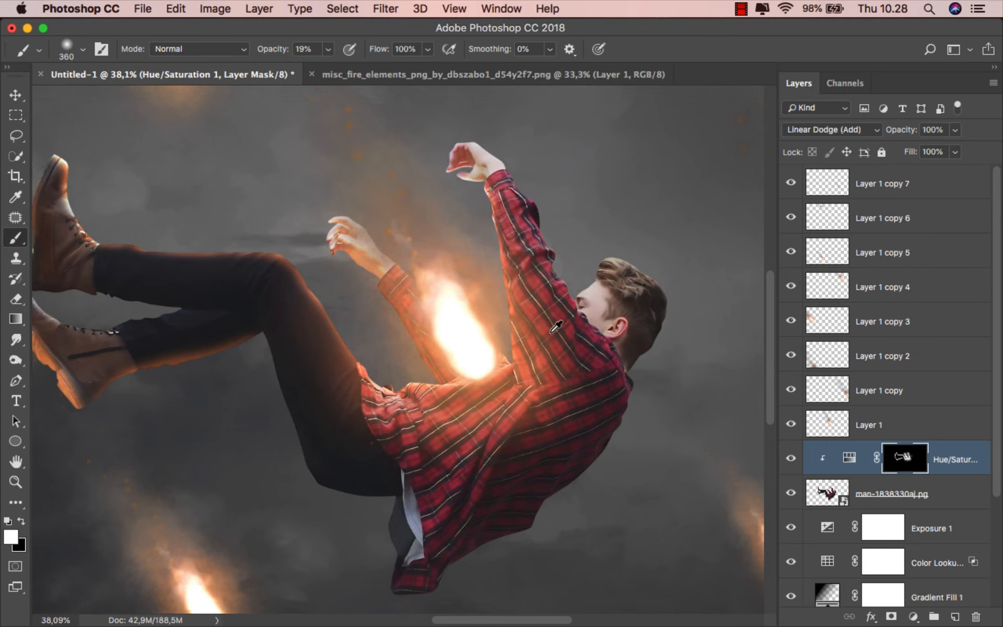
Extend the faint glow over the upper trouser leg and the nearer forearm, and compare the image with and without the Hue/Saturation layer
scroll(557, 327, "down", 5)
scroll(426, 325, "up", 4)
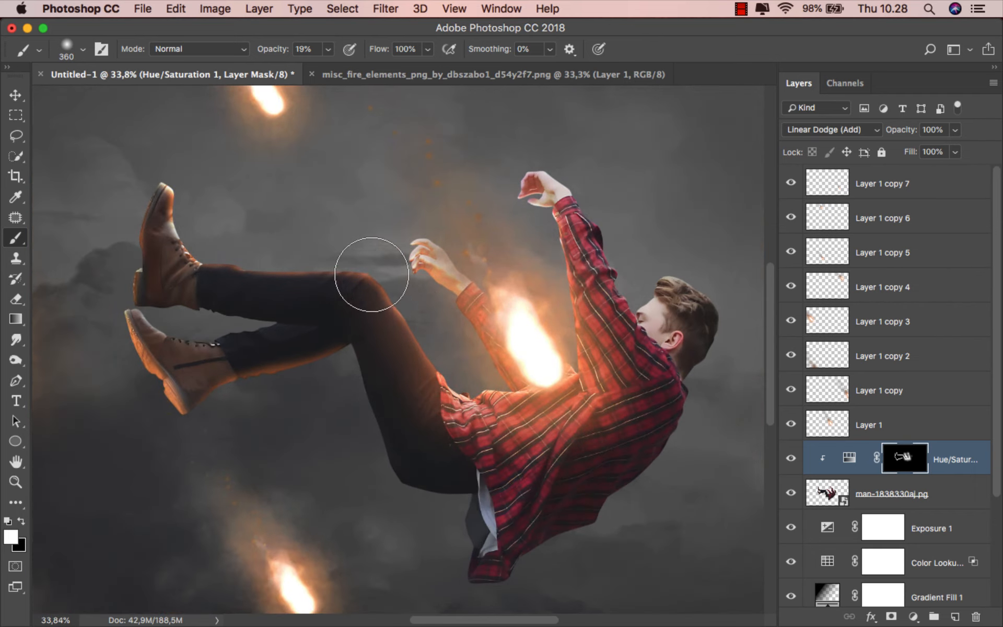
left_click_drag(418, 364, 412, 365)
mouse_move(437, 410)
left_mouse_down()
mouse_move(493, 423)
mouse_move(489, 405)
mouse_move(519, 376)
mouse_move(551, 365)
mouse_move(565, 375)
left_mouse_up()
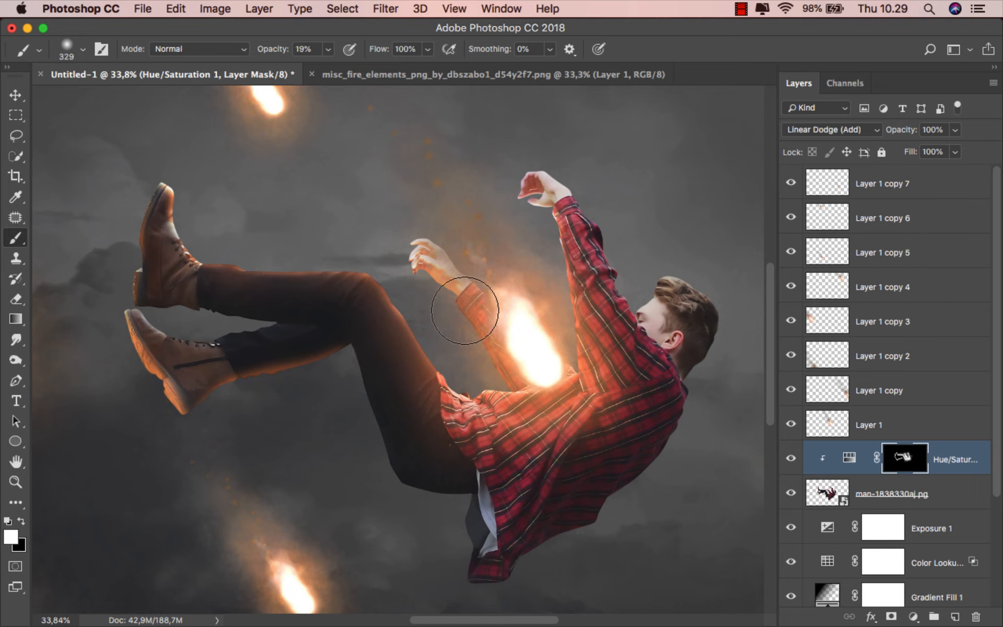
scroll(465, 311, "down", 2)
scroll(470, 314, "down", 3)
scroll(574, 339, "up", 2)
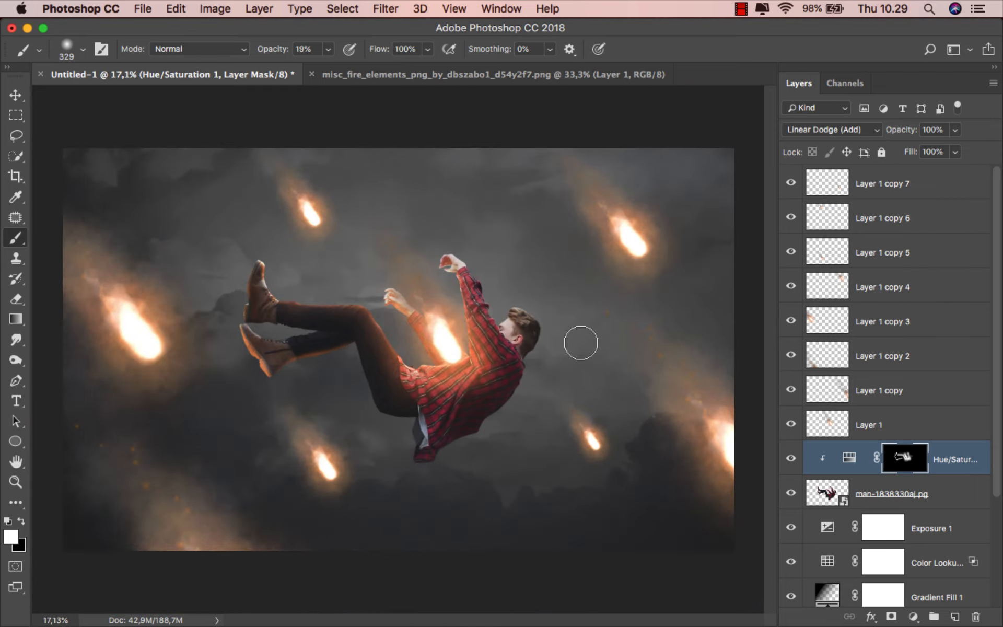
left_click(791, 461)
left_click(792, 461)
Paint a faint glow over the man's hair, reducing the brush to 93 px, and toggle the Hue/Saturation layer to compare
scroll(543, 335, "up", 3)
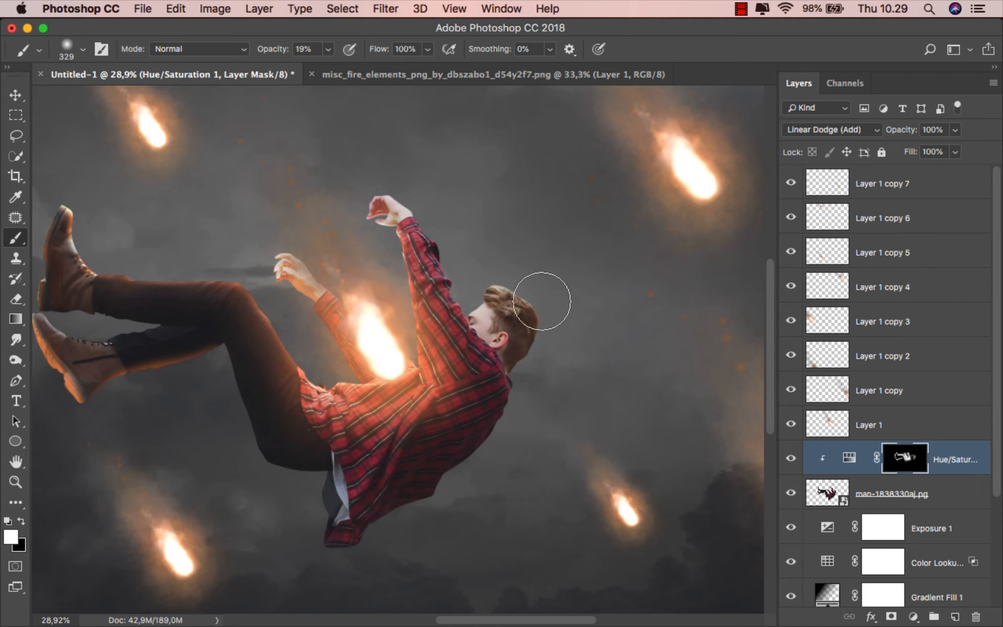
left_click_drag(501, 284, 474, 289)
scroll(449, 246, "up", 2)
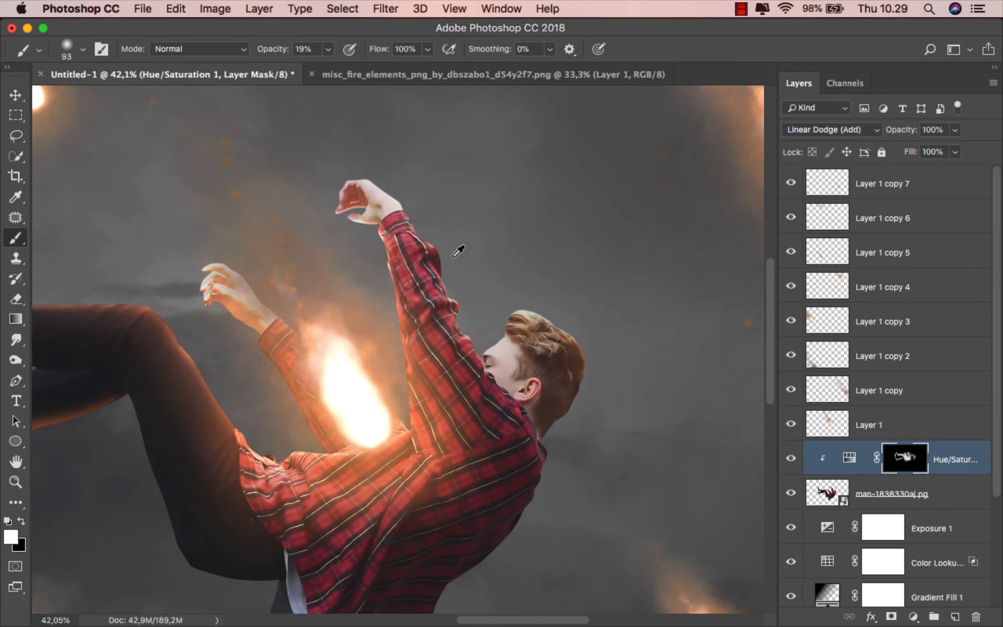
scroll(458, 251, "down", 2)
scroll(490, 274, "down", 1)
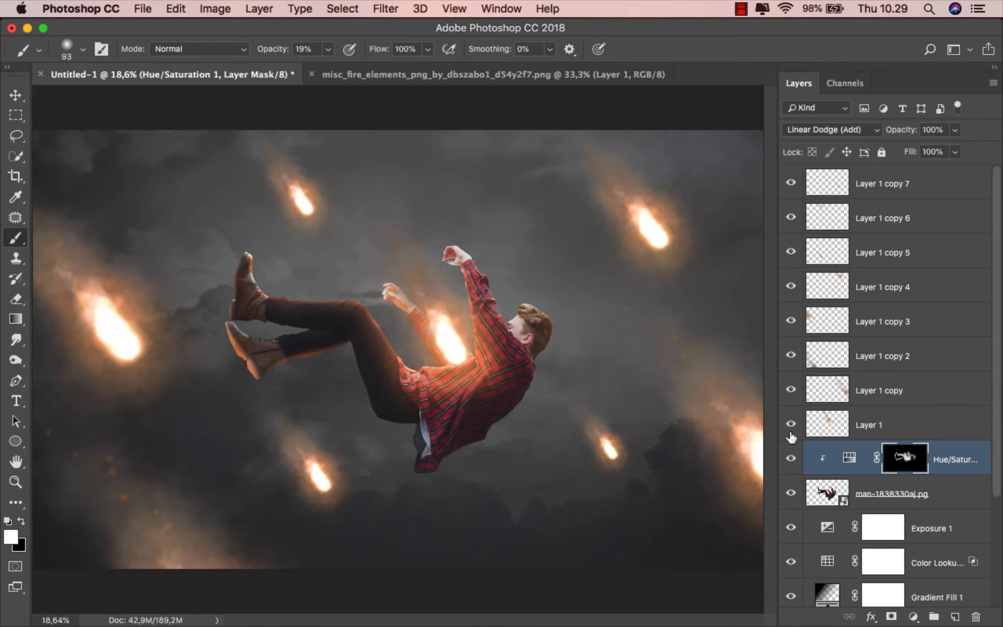
left_click(791, 457)
left_click(791, 457)
Add a Selective Color adjustment layer above the topmost fireball layer, Layer 1 copy 7
left_click(959, 454)
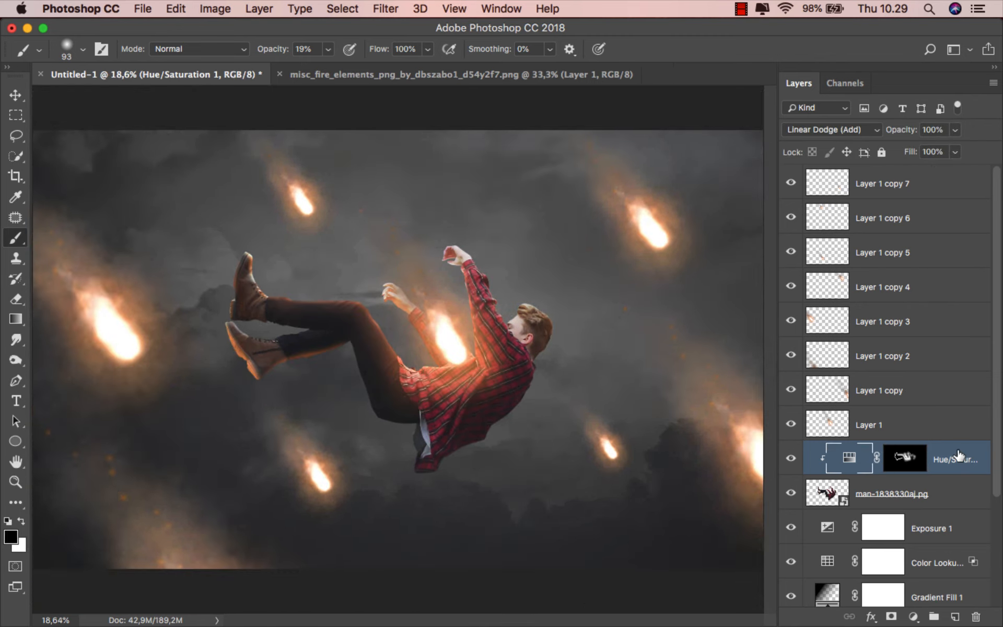
key("v")
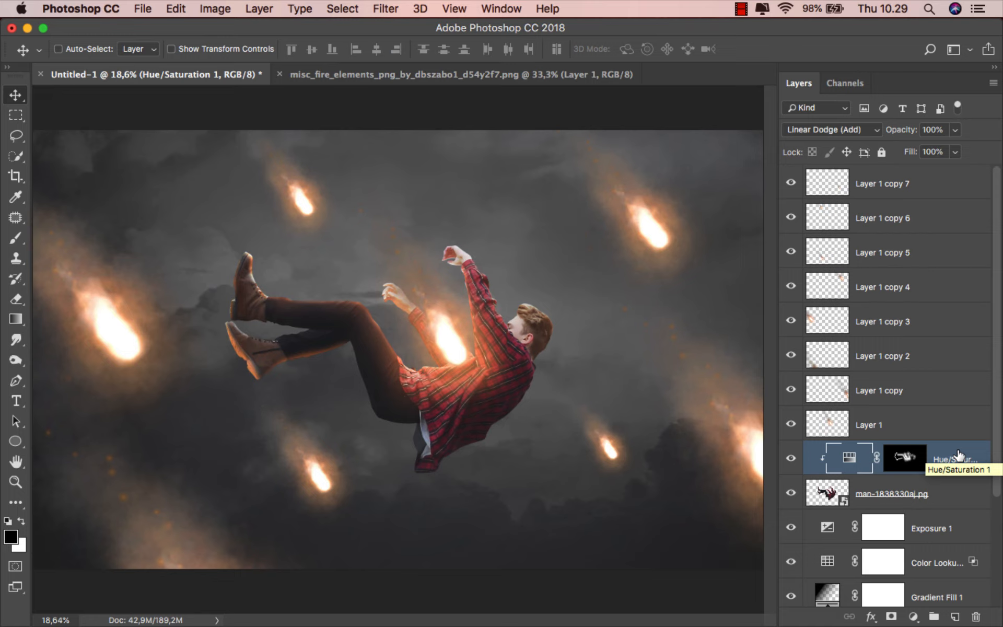
left_click(954, 193)
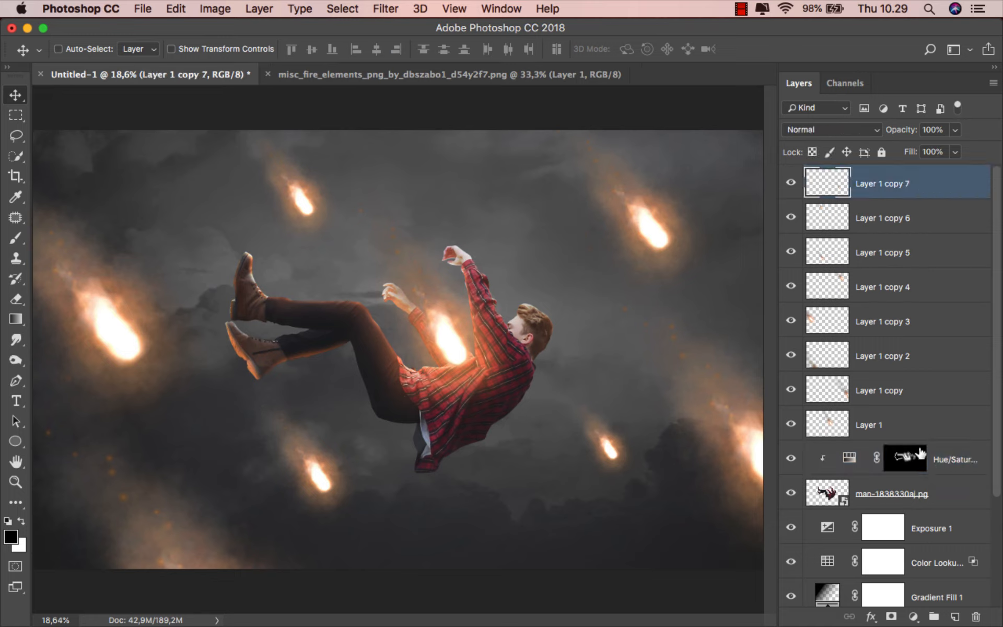
left_click(912, 615)
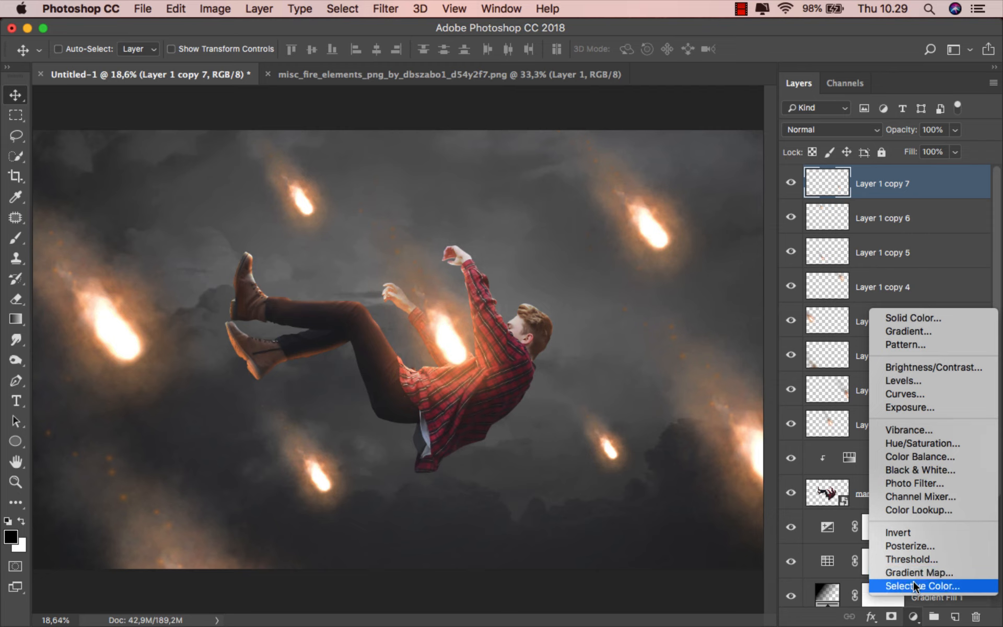
left_click(935, 583)
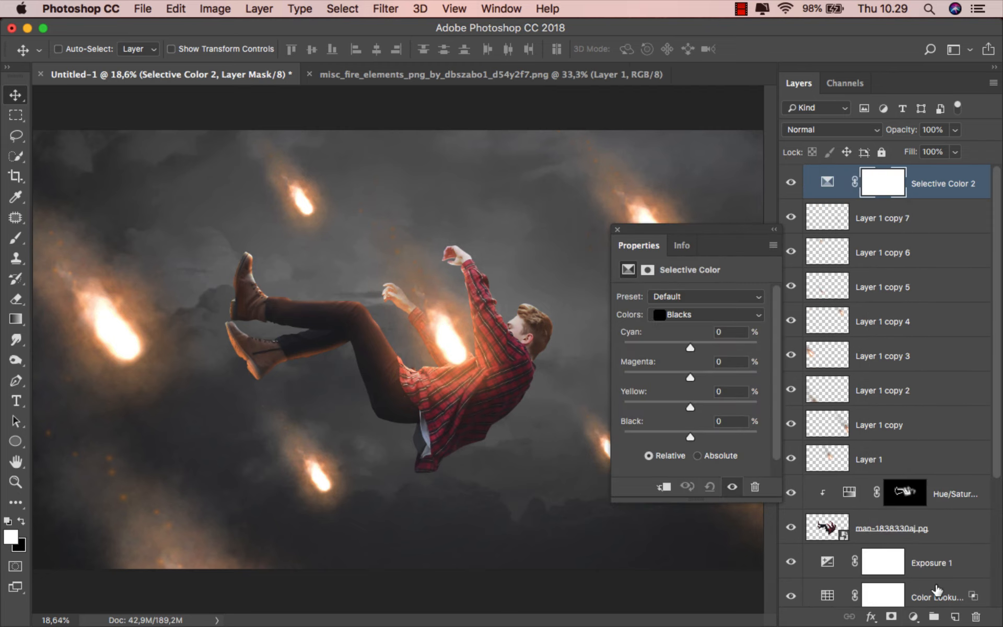
Set the Selective Color Neutrals to Cyan +23, Magenta +6 and Yellow -19, and compare the image with and without the adjustment
left_click(700, 315)
left_click(697, 221)
left_click(689, 314)
left_click(691, 396)
left_click_drag(693, 350, 701, 350)
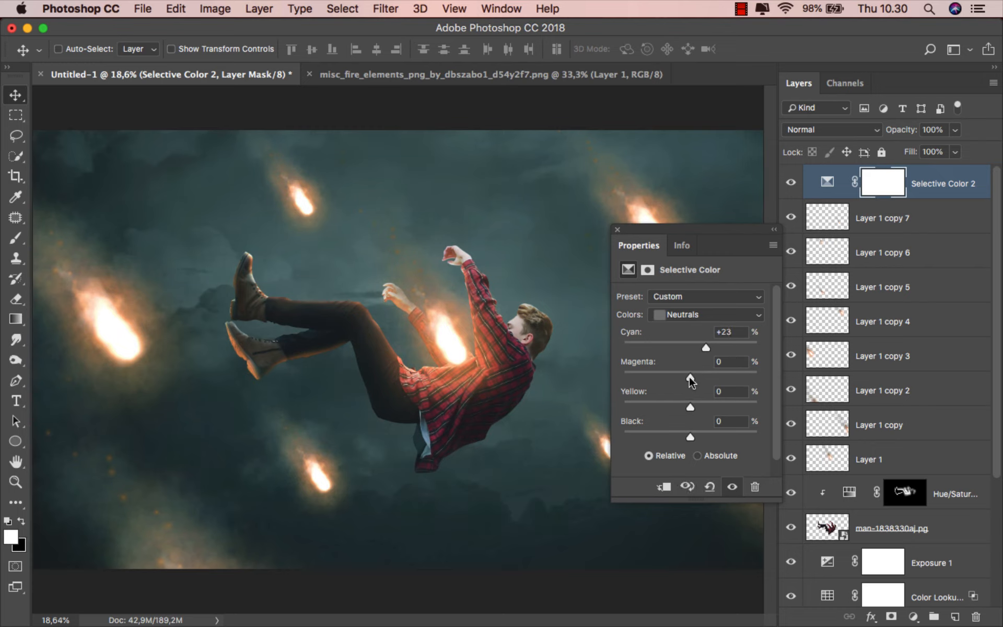
left_click_drag(688, 376, 695, 376)
left_click_drag(690, 405, 677, 404)
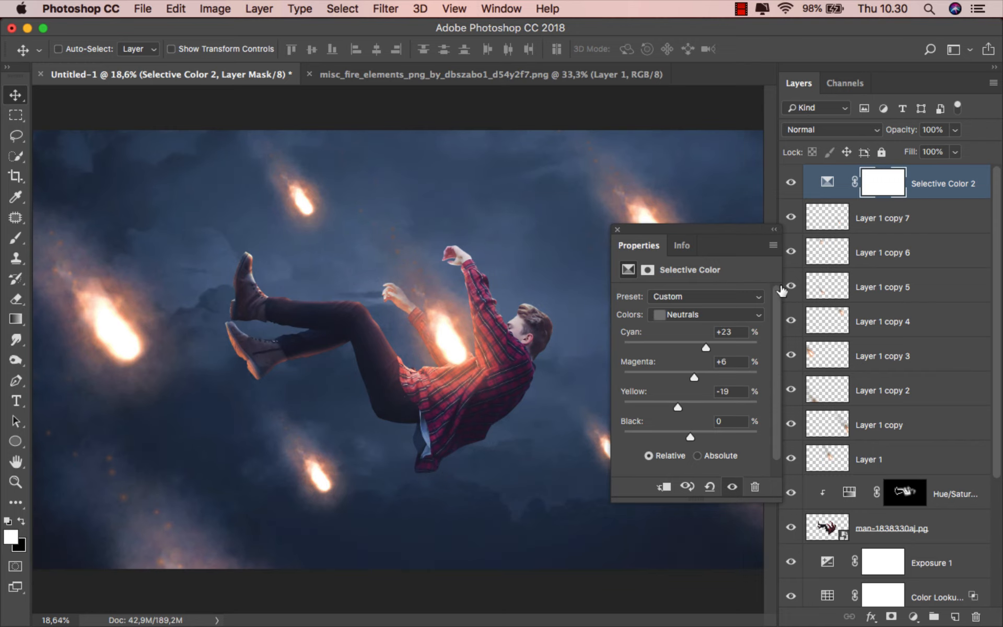
left_click(791, 183)
left_click(791, 183)
Fine-tune the Reds in the same Selective Color adjustment, and compare the image with and without it
left_click(700, 314)
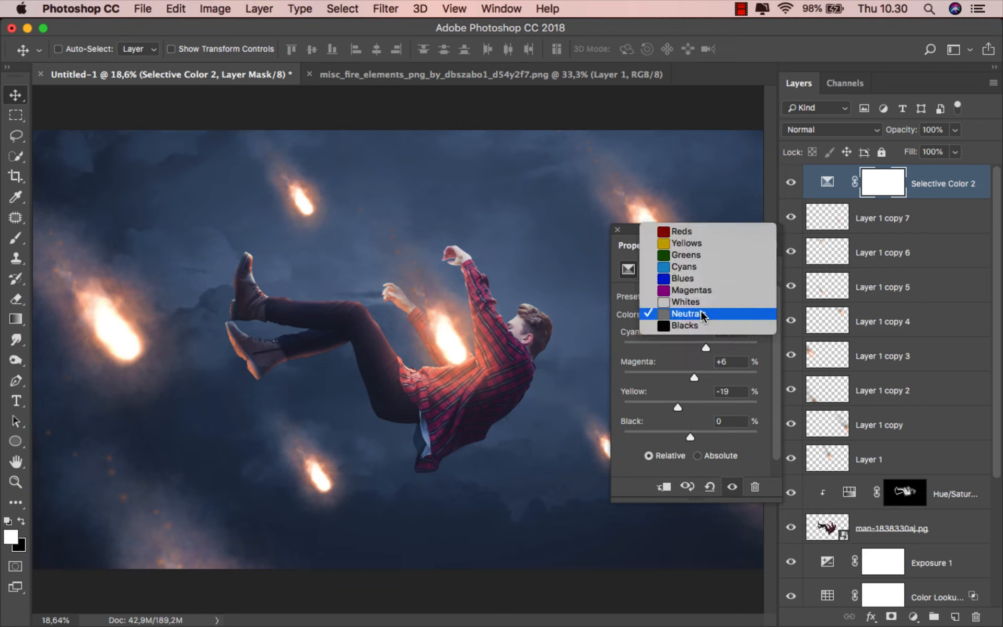
left_click(707, 233)
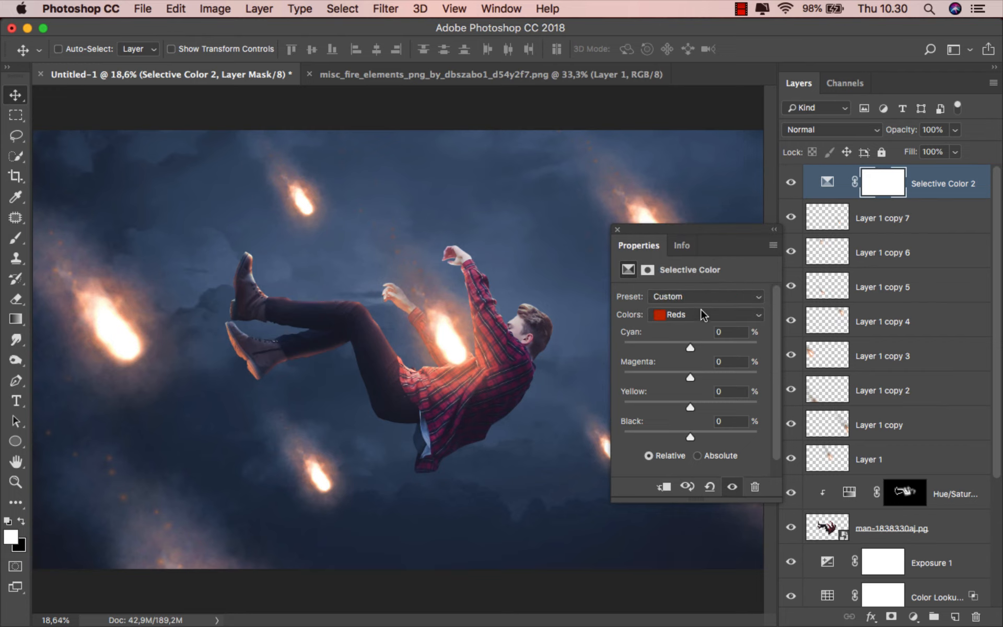
left_click_drag(684, 345, 690, 379)
left_click(619, 229)
left_click(791, 182)
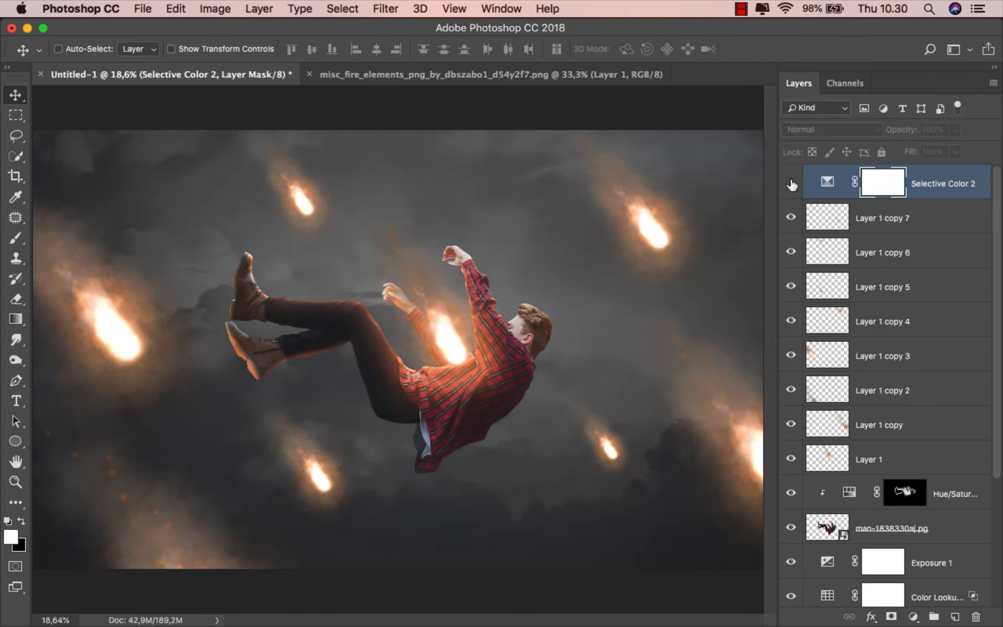
left_click(791, 183)
Add a second Selective Color layer on top and set its Cyans to Cyan +16 with reduced Yellow
left_click(921, 189)
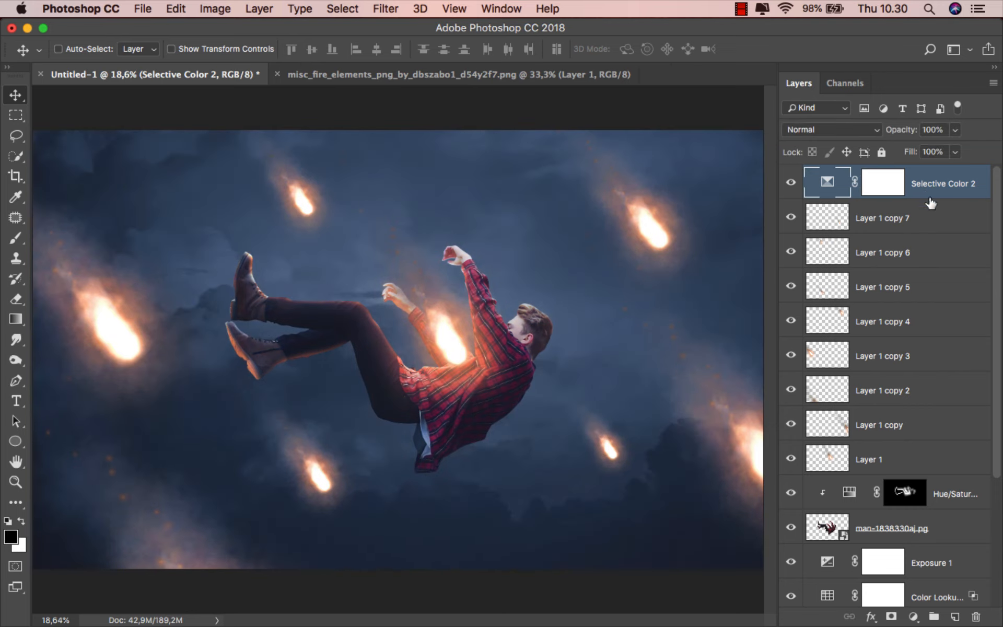
left_click(913, 617)
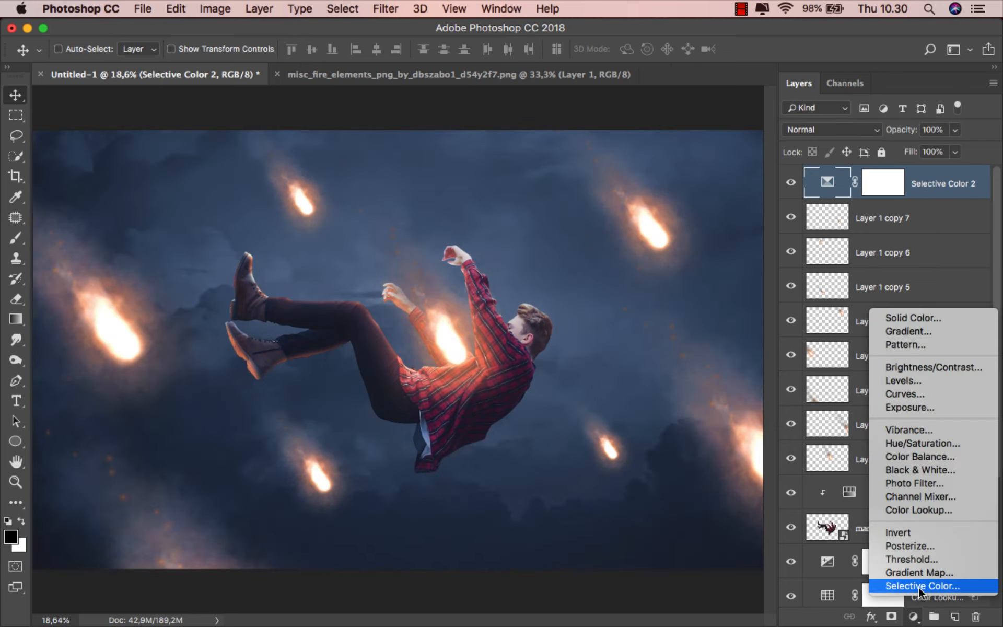
left_click(920, 590)
left_click(695, 317)
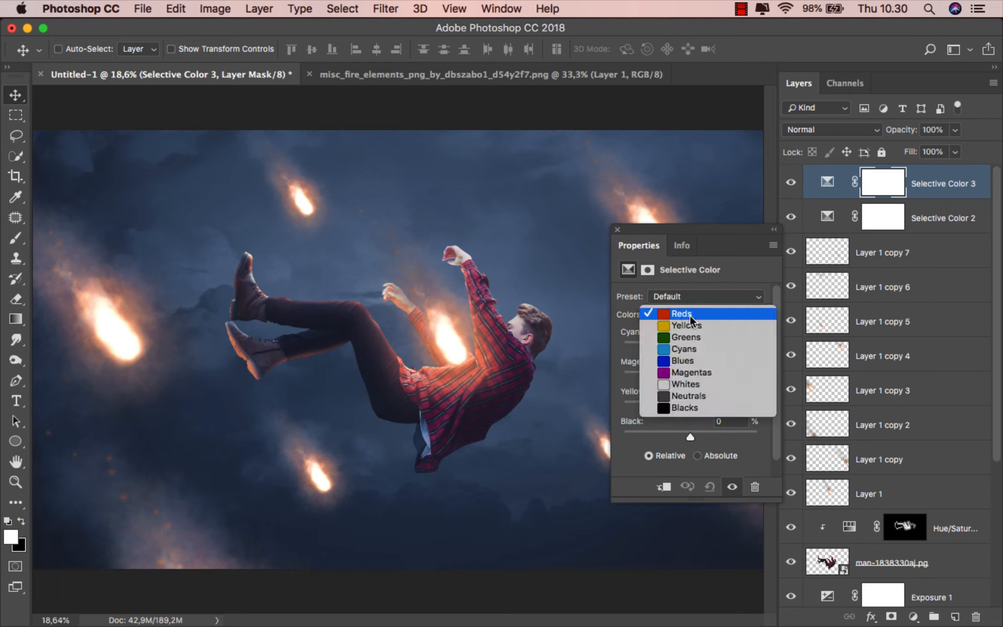
left_click(692, 351)
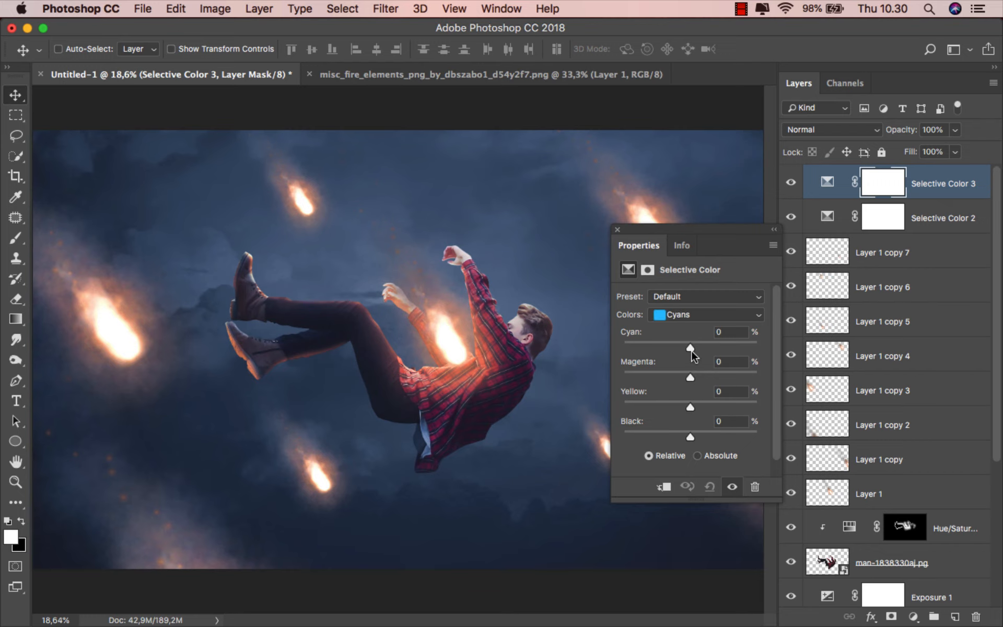
mouse_move(691, 346)
left_mouse_down()
mouse_move(775, 347)
mouse_move(702, 349)
left_mouse_up()
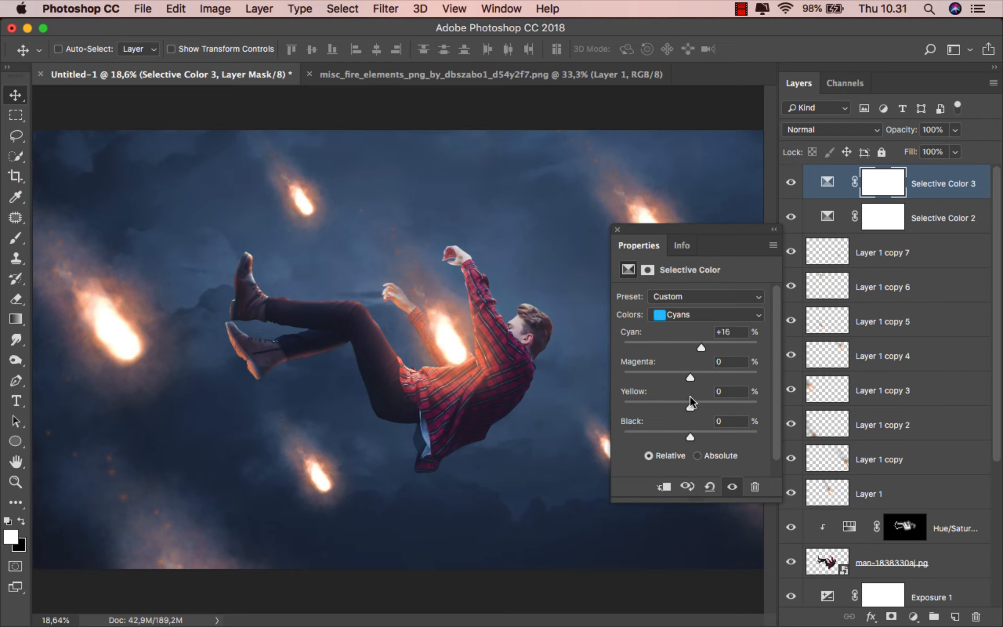
left_click_drag(688, 403, 678, 405)
Reduce the Yellow in the Blues of the new Selective Color layer, and hide the layer to compare the result
left_click(691, 311)
left_click(693, 325)
left_click_drag(686, 408, 656, 404)
left_click(618, 230)
left_click(791, 183)
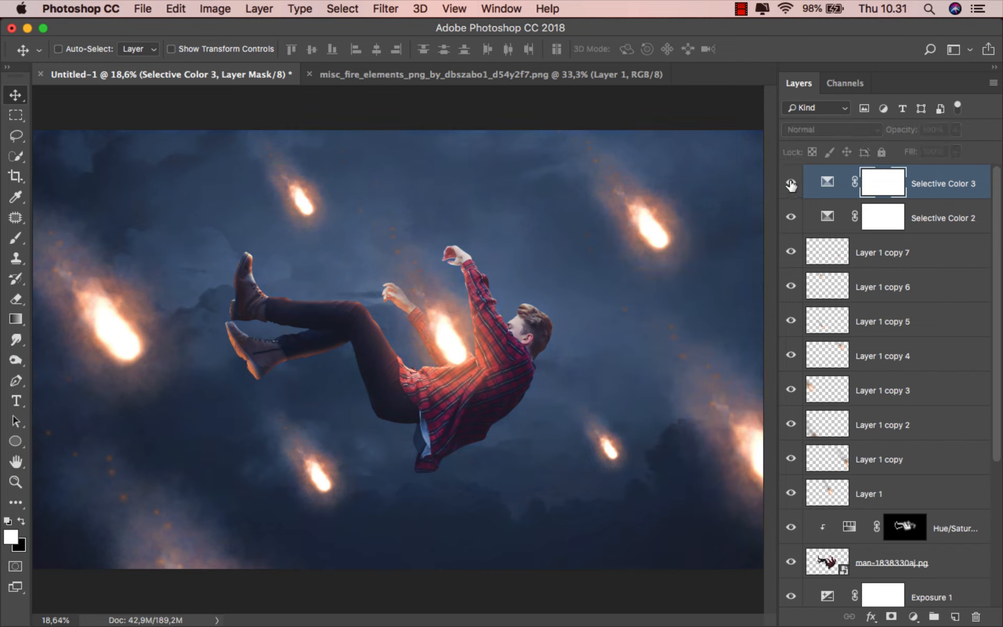
Show the Selective Color 3 layer again and add a new empty layer above it
left_click(791, 182)
left_click(929, 189)
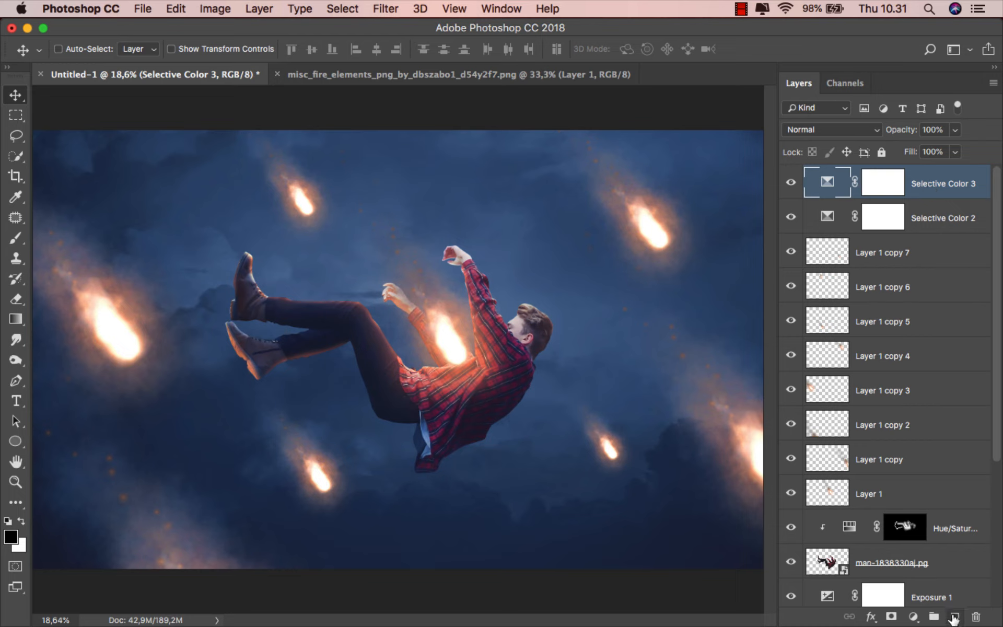
left_click(953, 618)
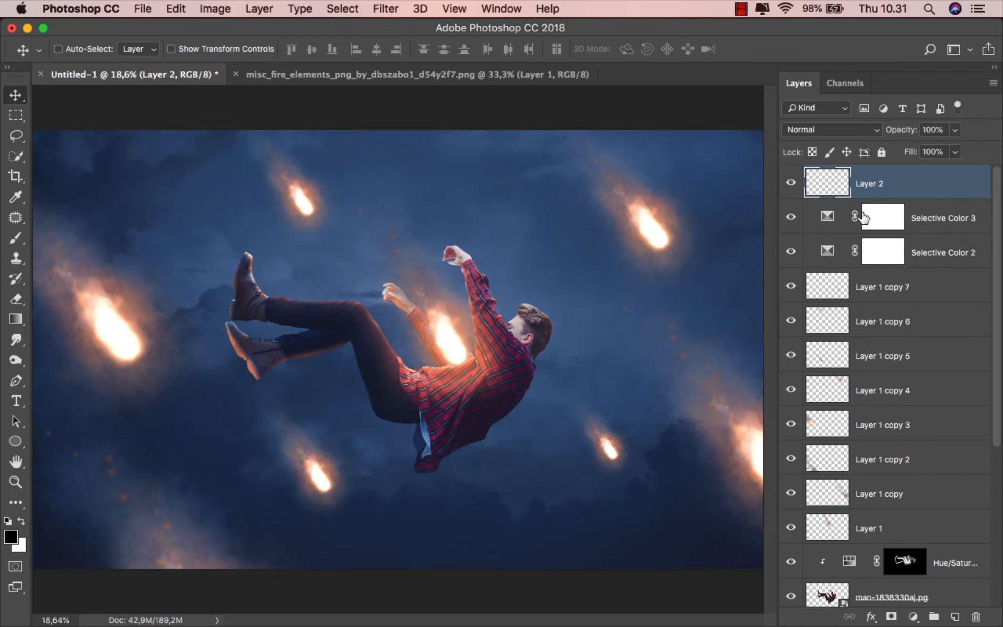
Choose the Brush and set the foreground color to the orange e39f7d, sampled from the large upper-right fireball
left_click(16, 238)
left_click(65, 237)
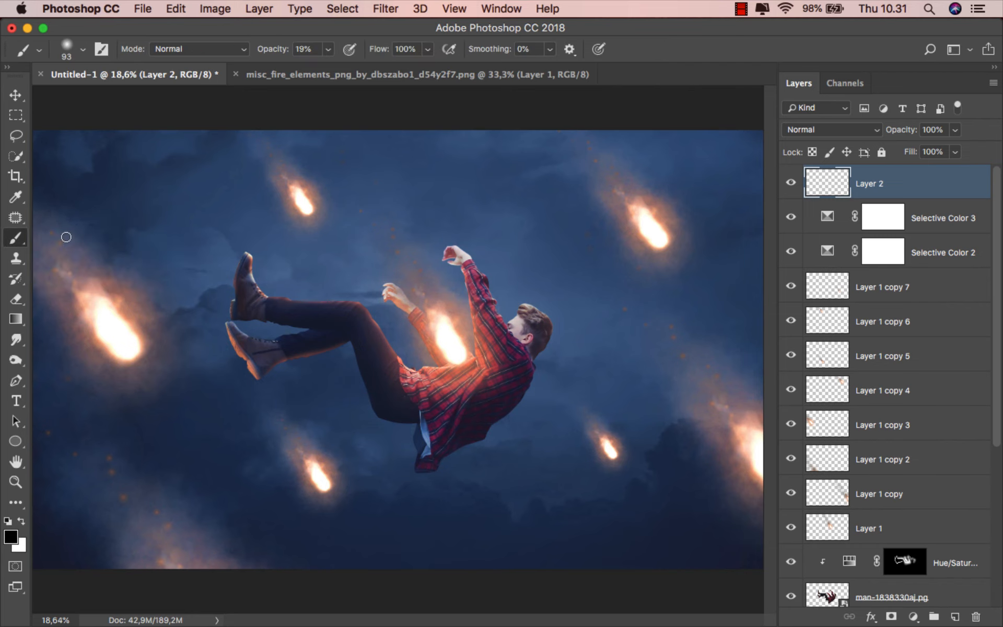
left_click(12, 538)
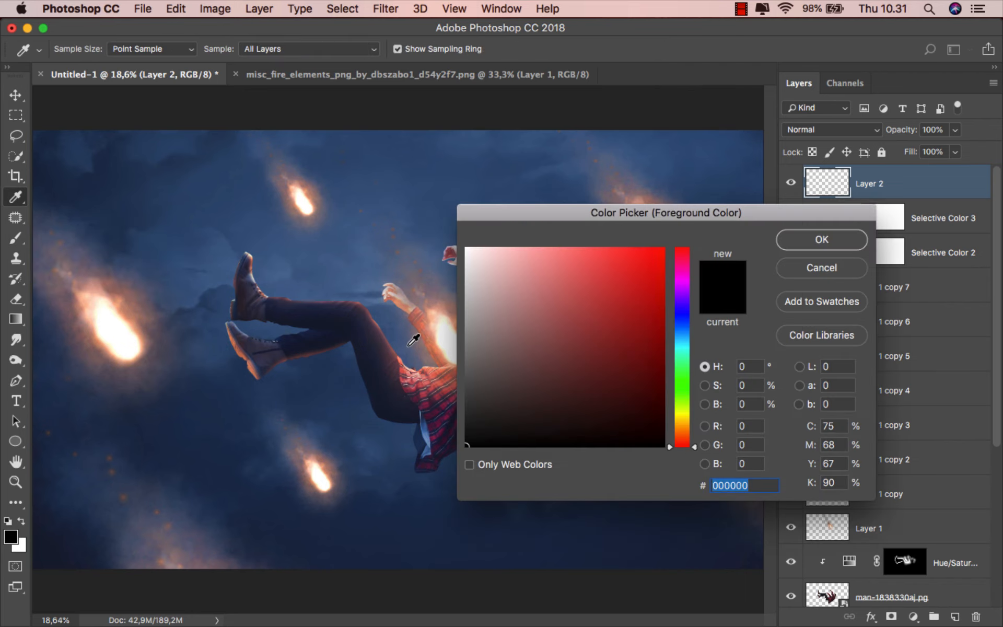
left_click_drag(541, 215, 391, 325)
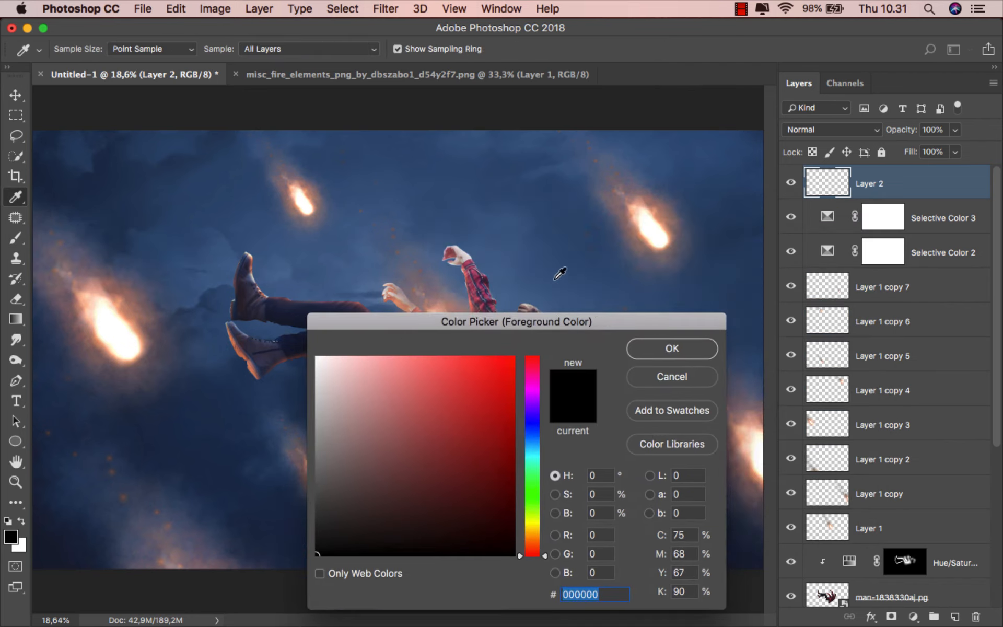
left_click(638, 225)
left_click(638, 225)
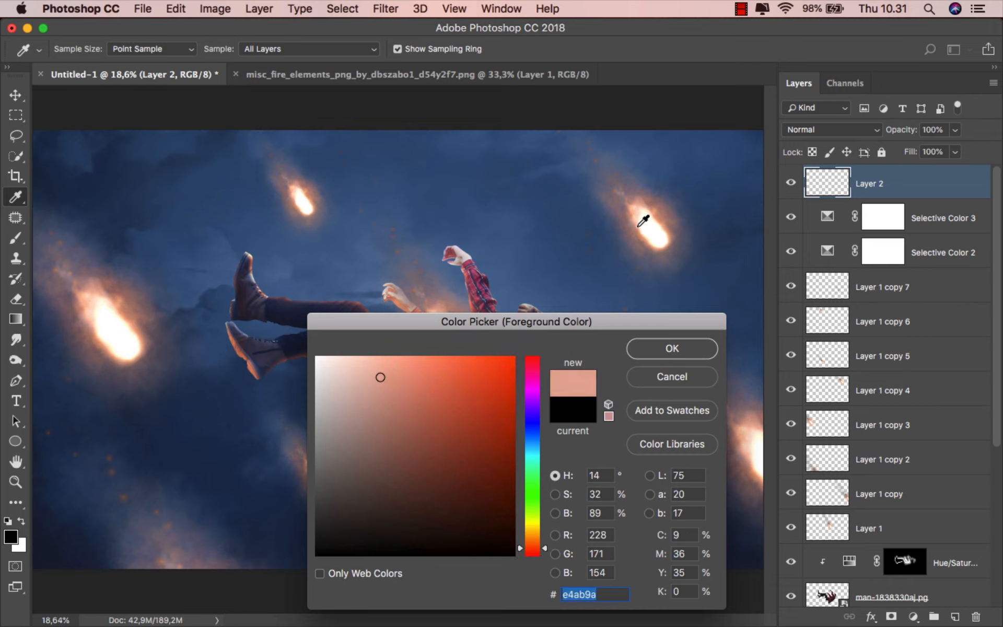
left_click(656, 230)
left_click(656, 231)
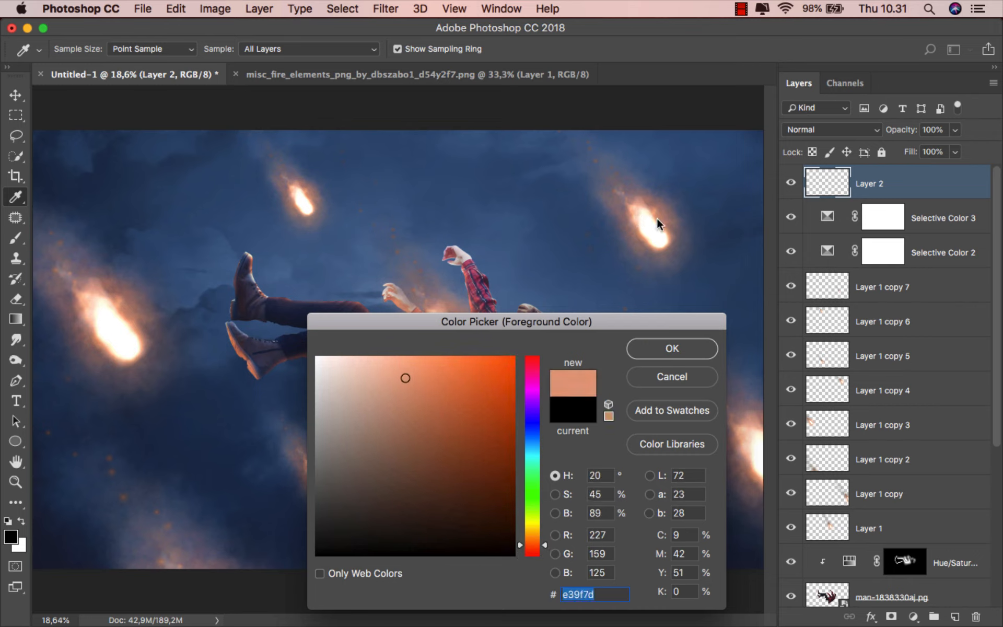
left_click(672, 348)
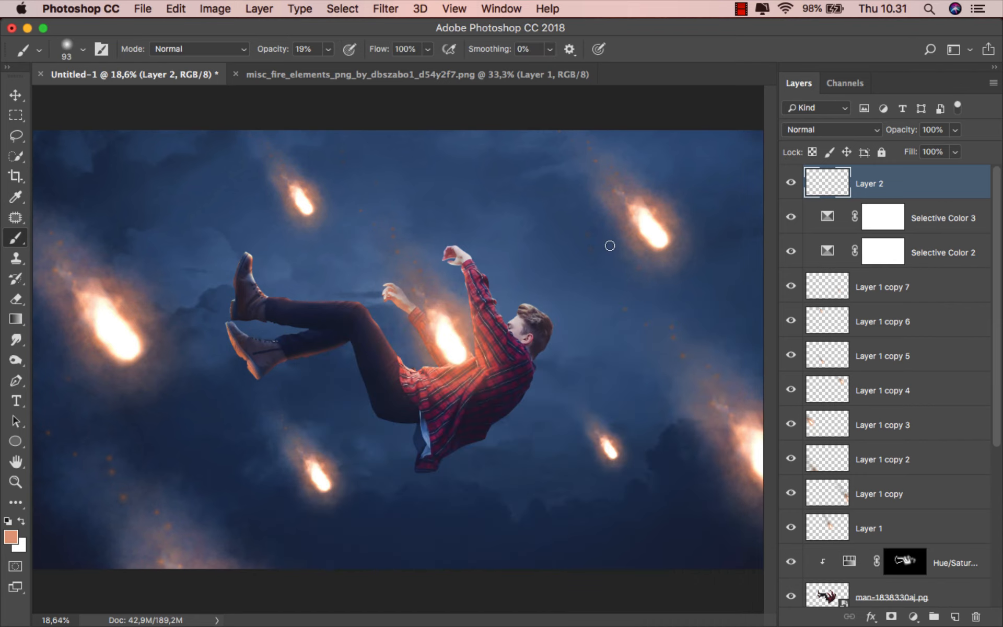
Paint one soft orange dab over the upper-right fireball with a 1000 px brush at 100% opacity, and set the layer to Soft Light
key("bracketright")
key("bracketright")
key("bracketright")
key("bracketright")
key("bracketright")
key("bracketright")
key("bracketright")
key("bracketright")
key("bracketright")
key("bracketright")
key("bracketright")
key("bracketright")
key("bracketright")
key("bracketright")
key("bracketleft")
key("bracketleft")
mouse_move(330, 52)
left_mouse_down()
mouse_move(339, 72)
mouse_move(579, 69)
mouse_move(647, 50)
left_mouse_up()
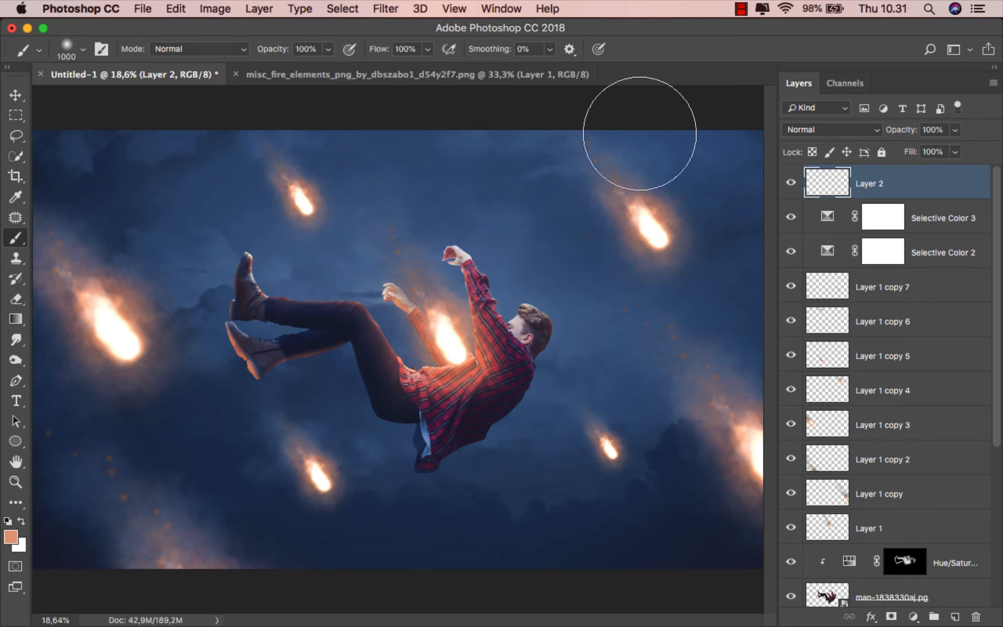
left_click(649, 232)
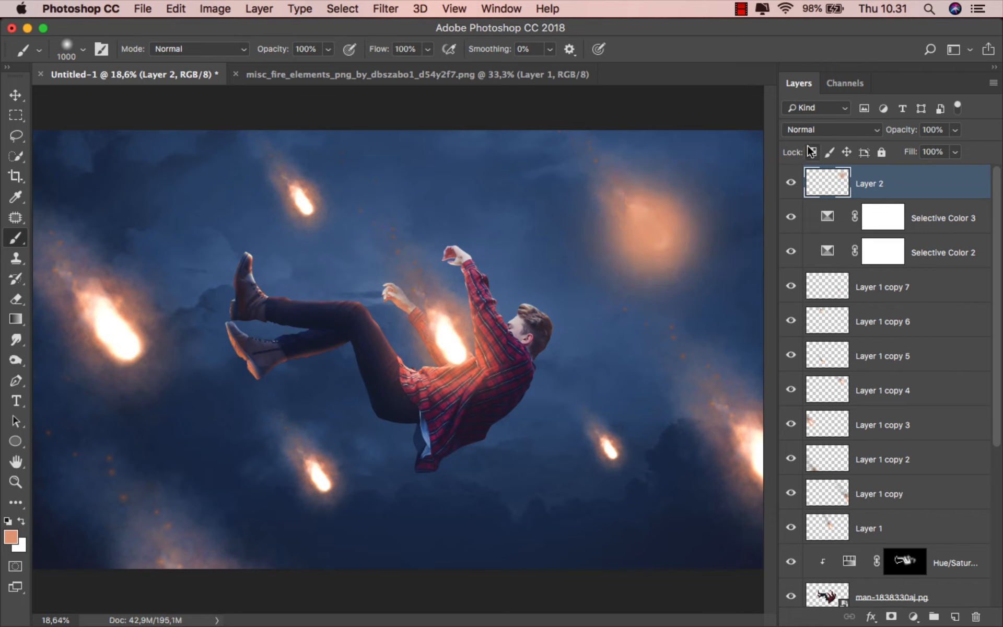
left_click(820, 130)
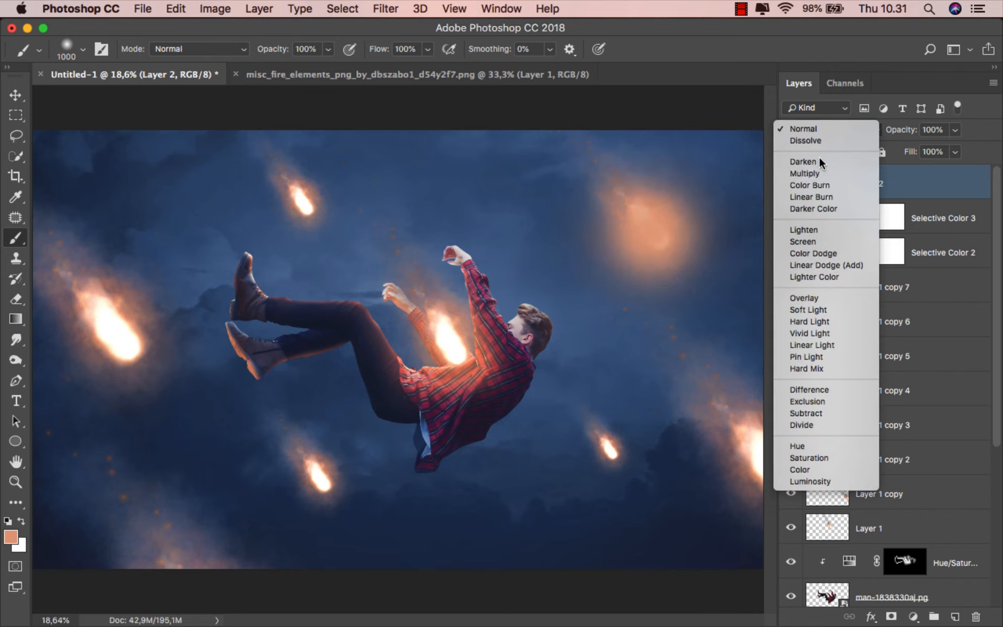
left_click(810, 310)
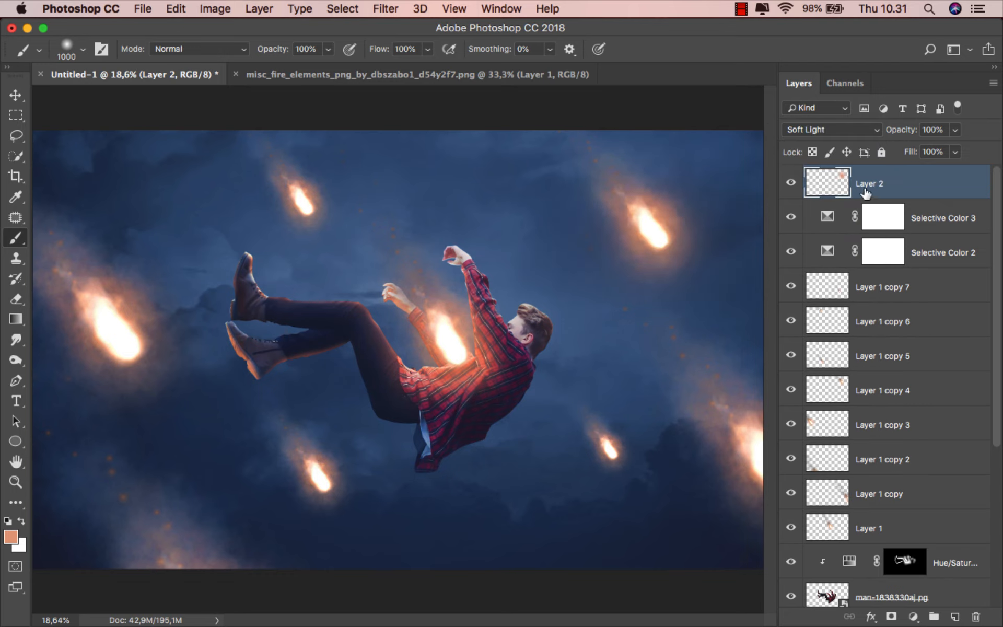
Move the orange glow to center it on the upper-right fireball, and scale it down to fit around the fireball
key("v")
left_click_drag(672, 214, 658, 236)
scroll(614, 245, "down", 1)
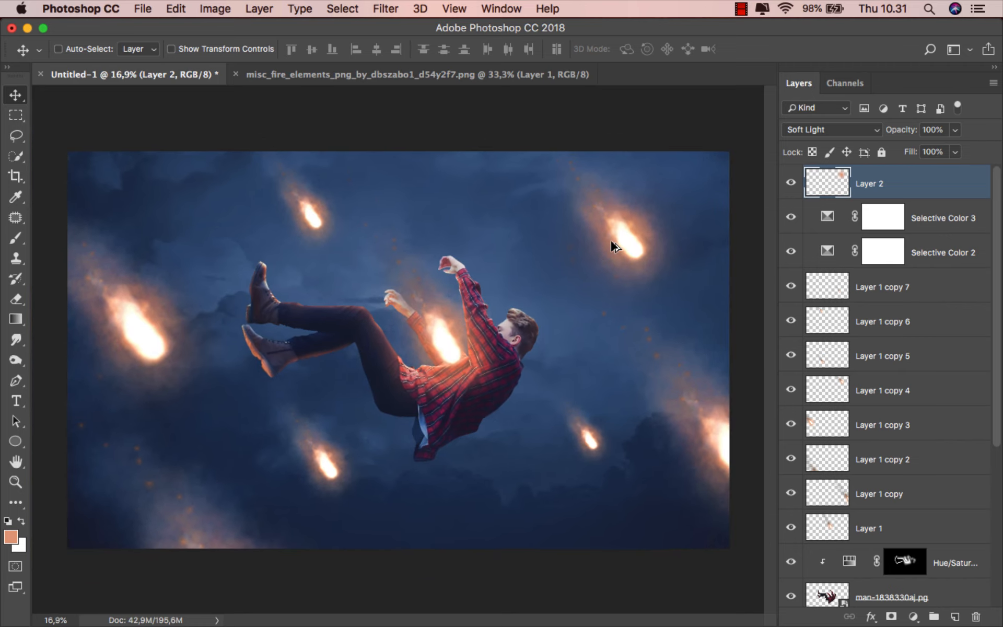
key("super+t")
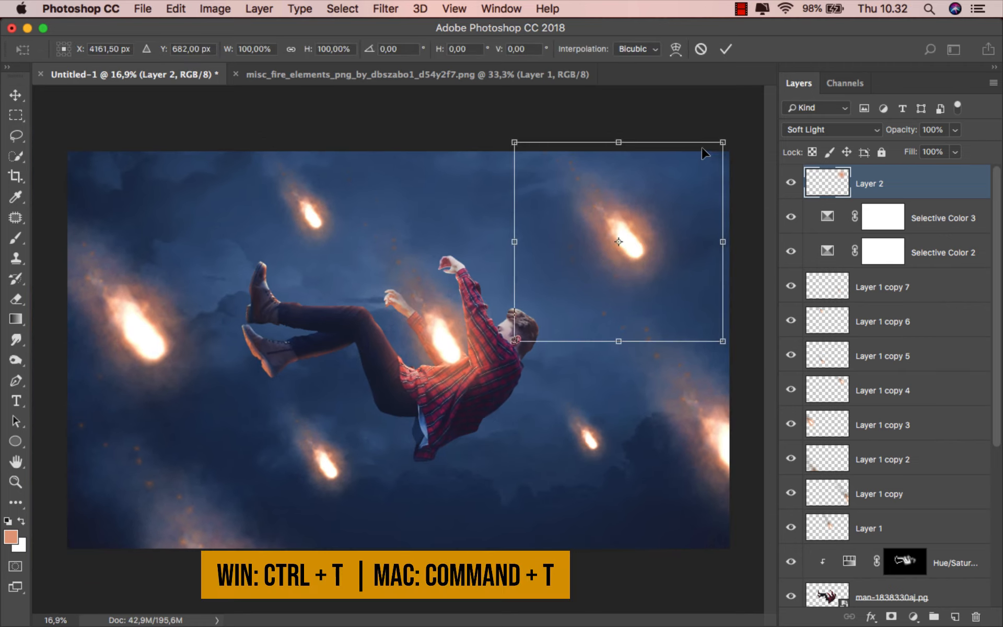
left_click_drag(723, 144, 681, 199)
key("Return")
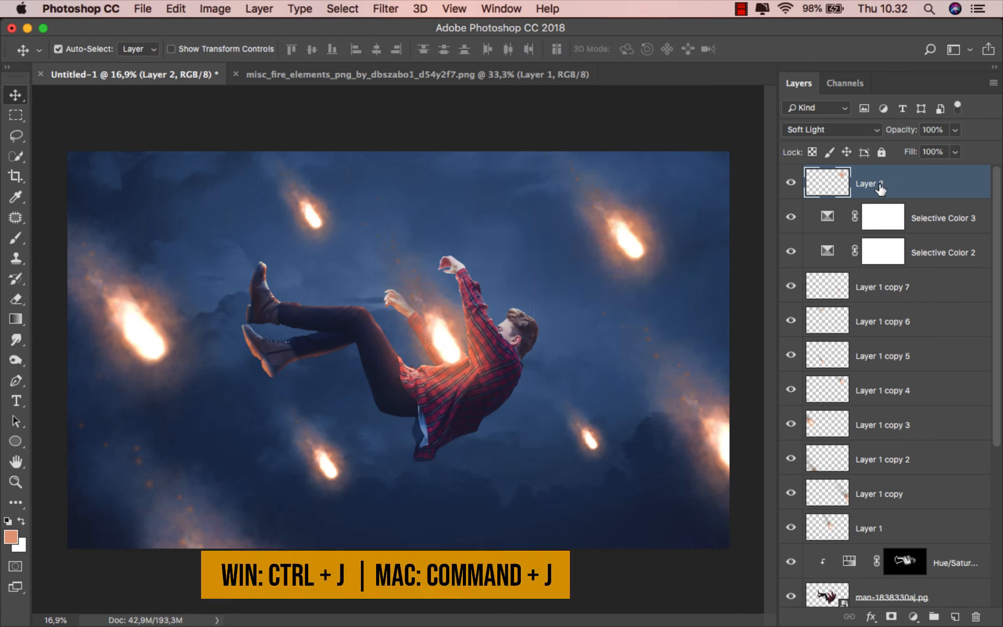
Duplicate the glow layer four times and place the copies over the two small lower fireballs, the upper-left fireball and the large left one
key("super+j")
left_click_drag(620, 409, 341, 431)
key("super+j")
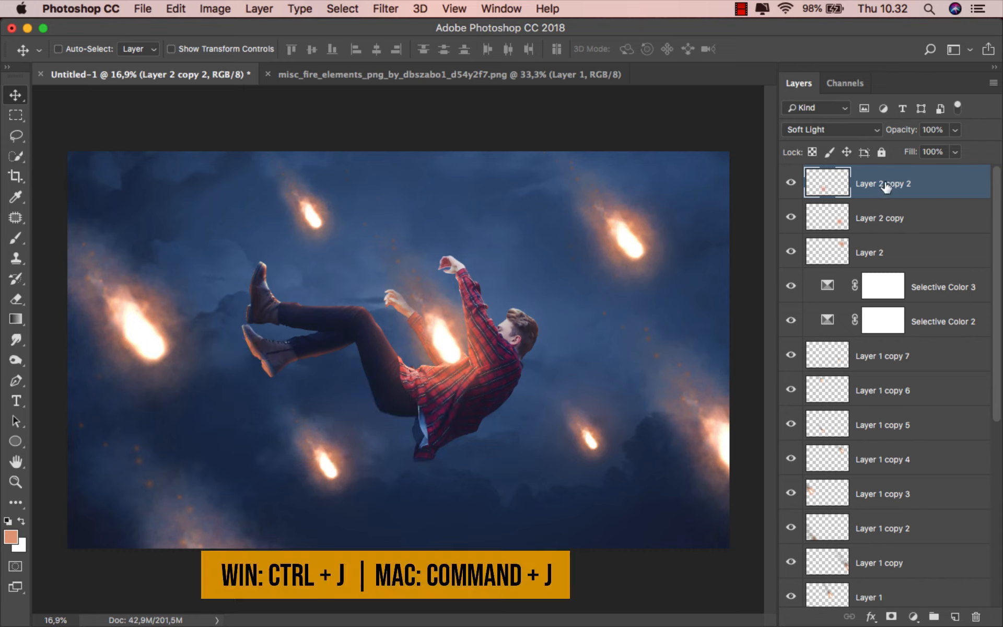
key("super+j")
left_click_drag(330, 448, 314, 211)
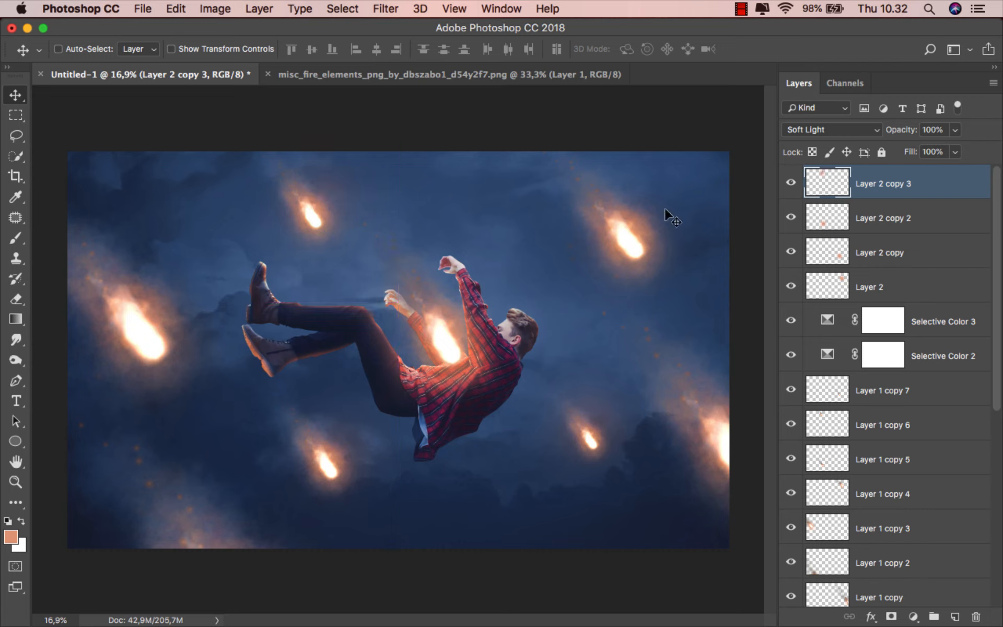
key("super+j")
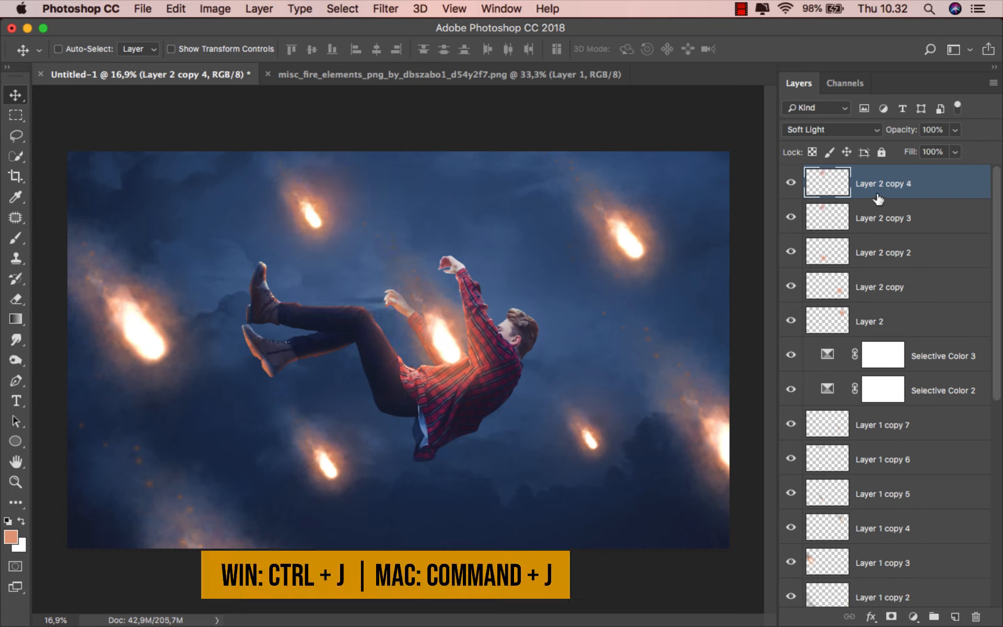
left_click_drag(625, 343, 421, 428)
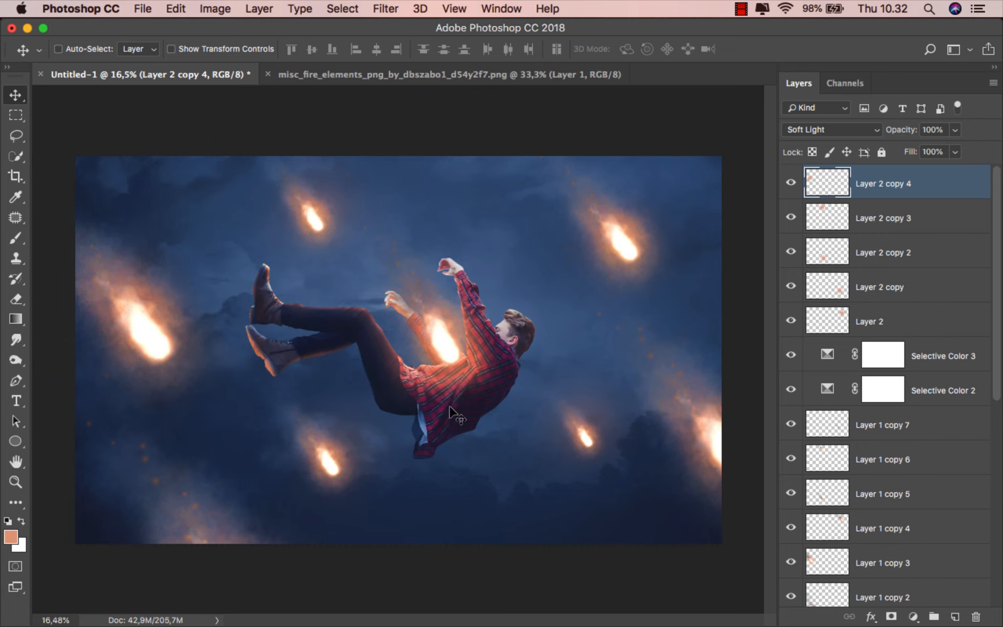
Group Layer 2 and its four copies with the default group settings, and compare the image with and without the group
left_click(937, 321, "shift")
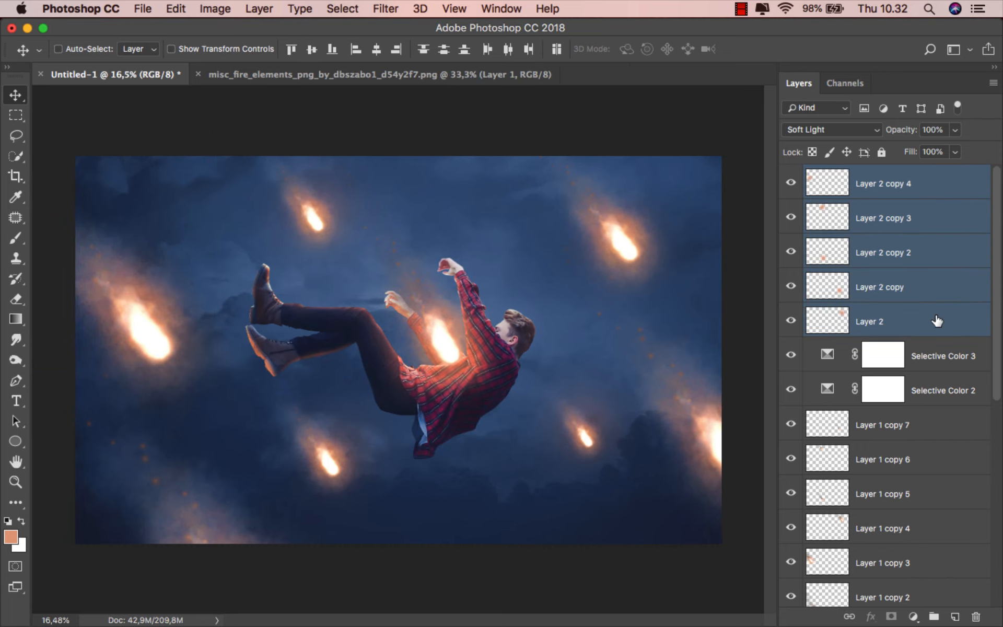
right_click(919, 185)
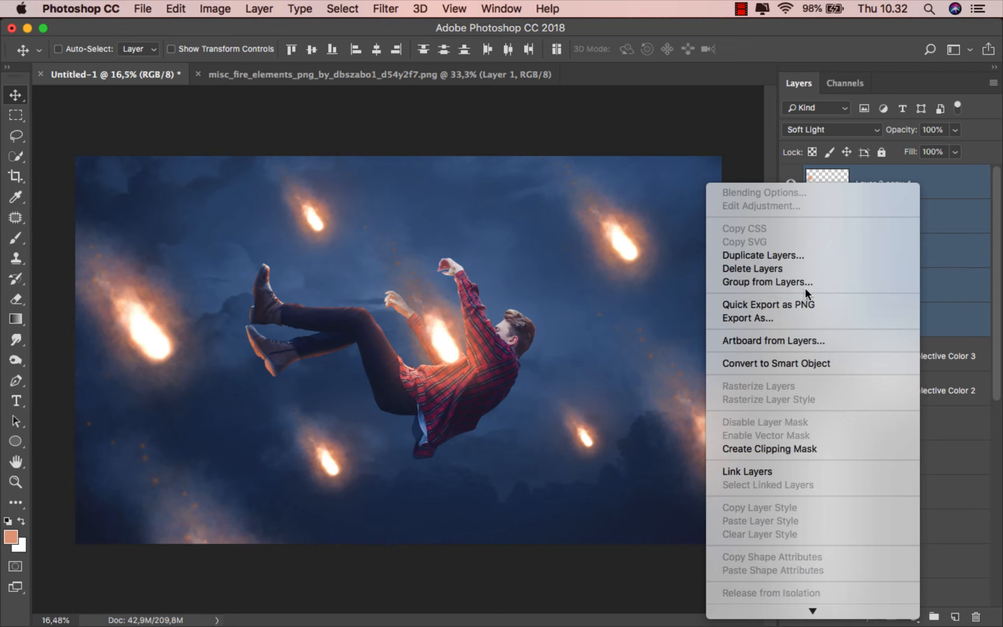
left_click(792, 282)
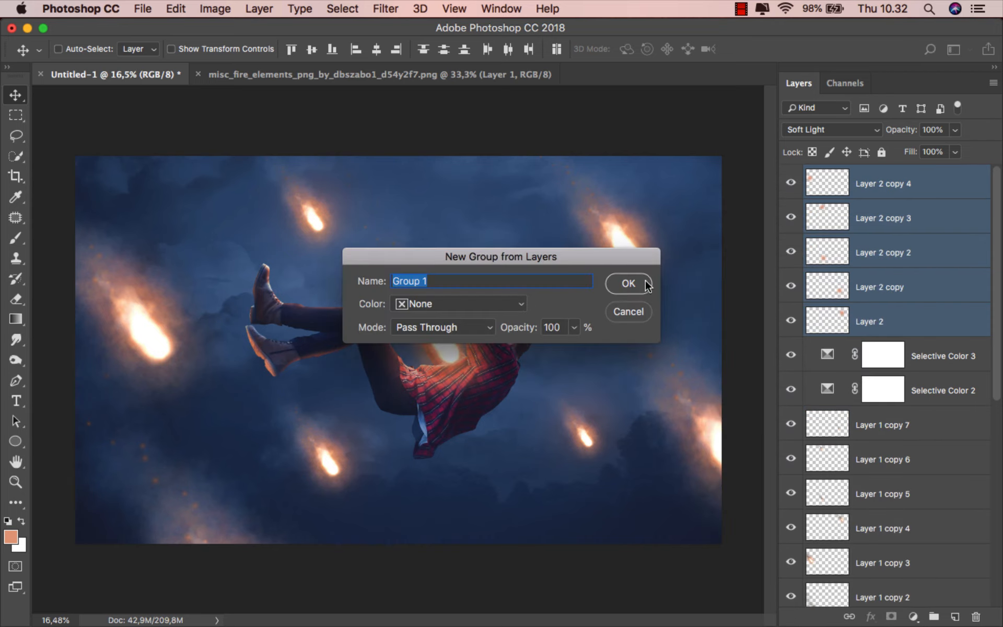
left_click(628, 283)
left_click(791, 177)
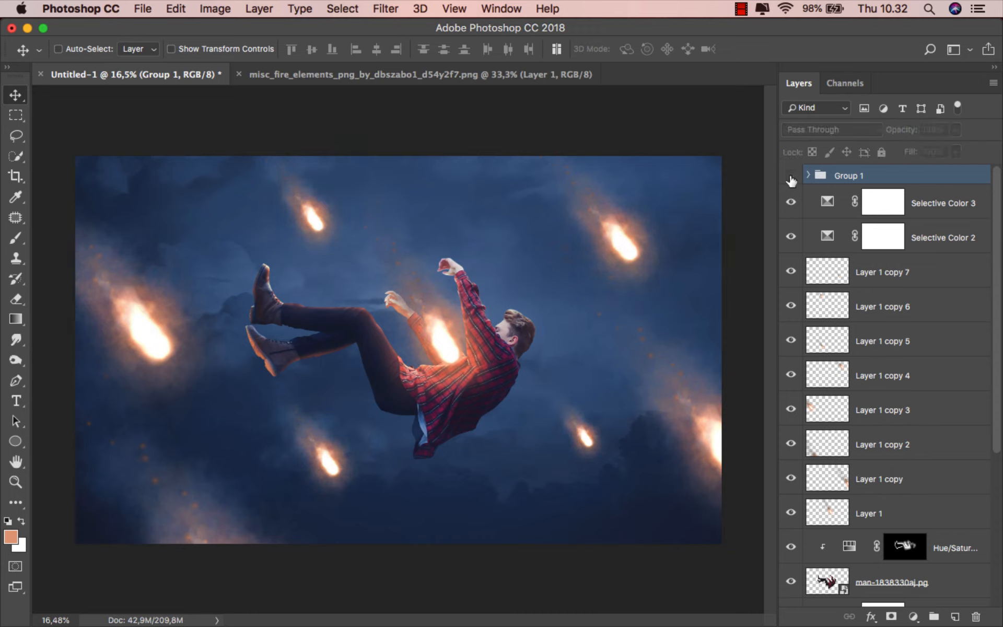
left_click(791, 176)
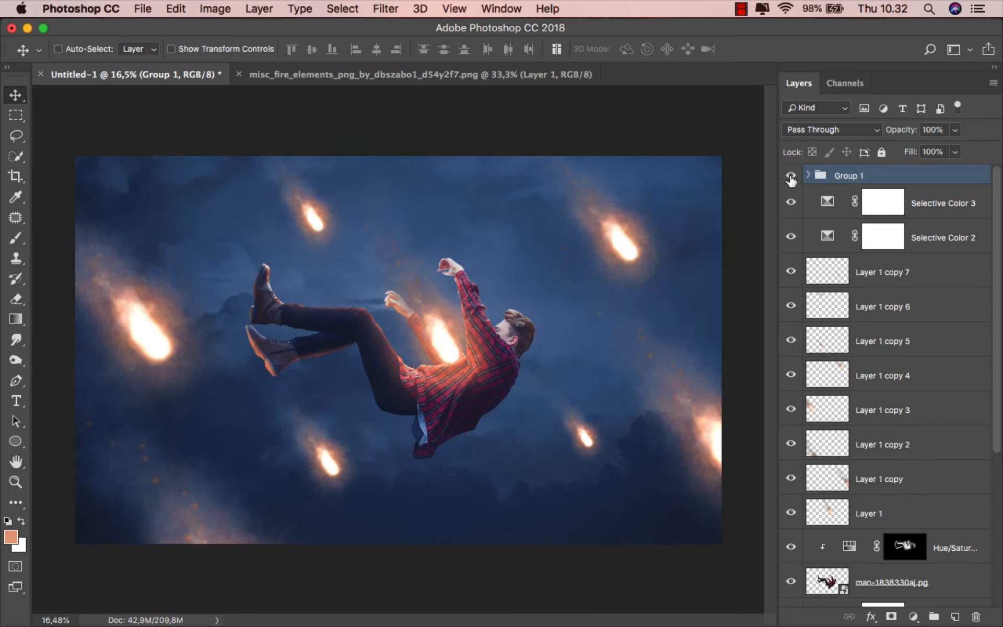
Group Layer 1 and its seven copies under the name fire, and compare the image with and without the group
left_click(912, 270)
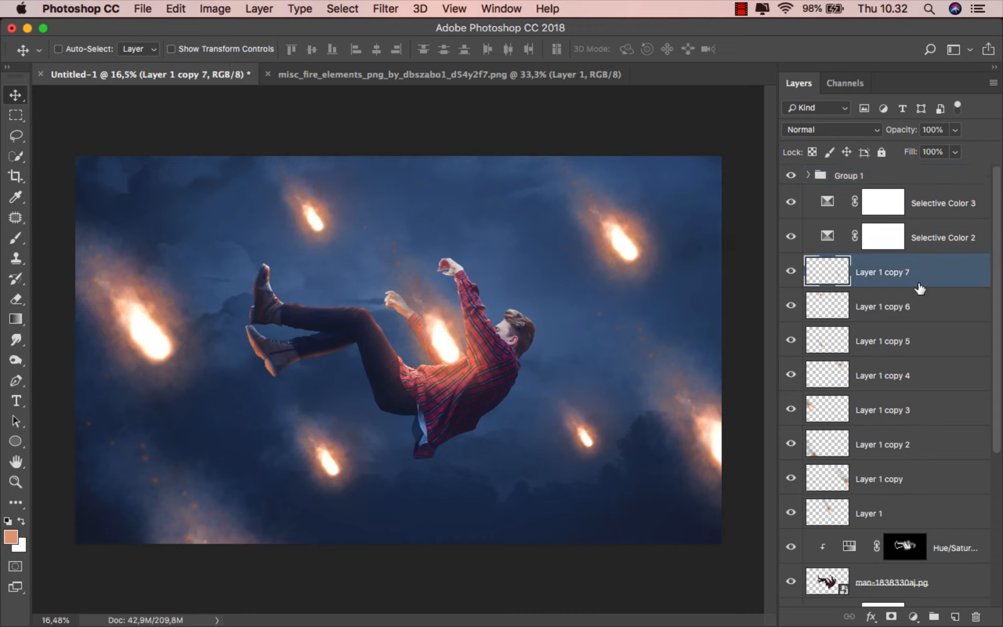
left_click(906, 511, "shift")
right_click(918, 286)
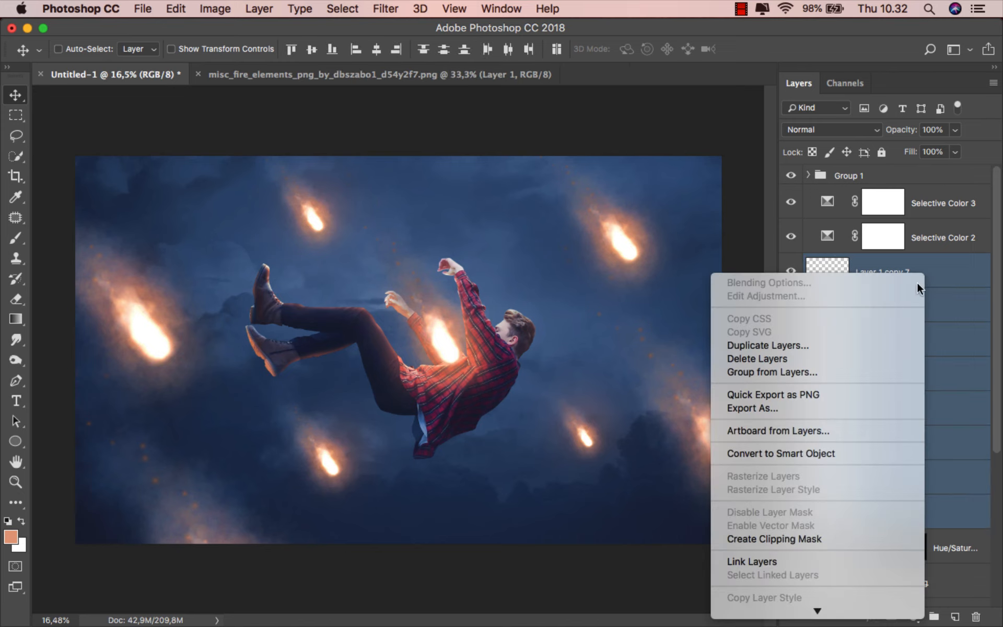
left_click(832, 370)
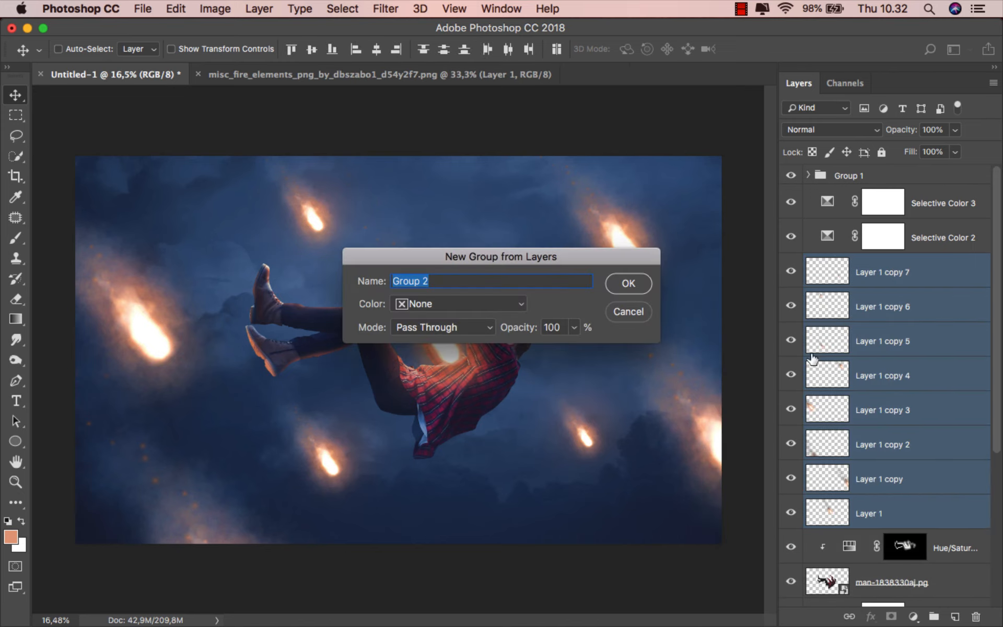
type("fire")
left_click(627, 283)
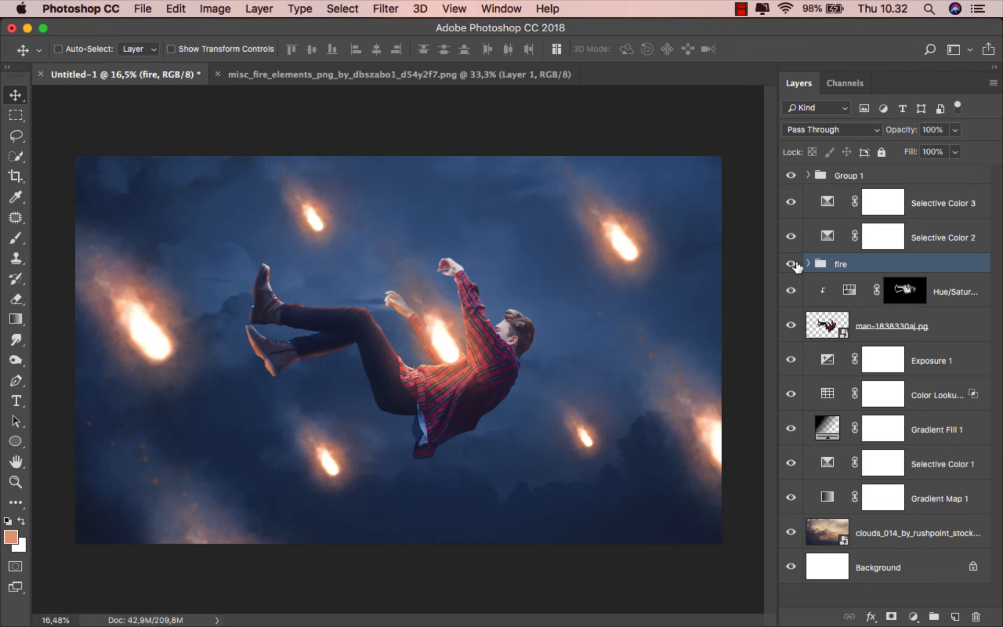
left_click(792, 264)
left_click(792, 264)
Select the group of Soft Light glow layers at the top of the layer stack
key("super")
scroll(666, 252, "up", 2)
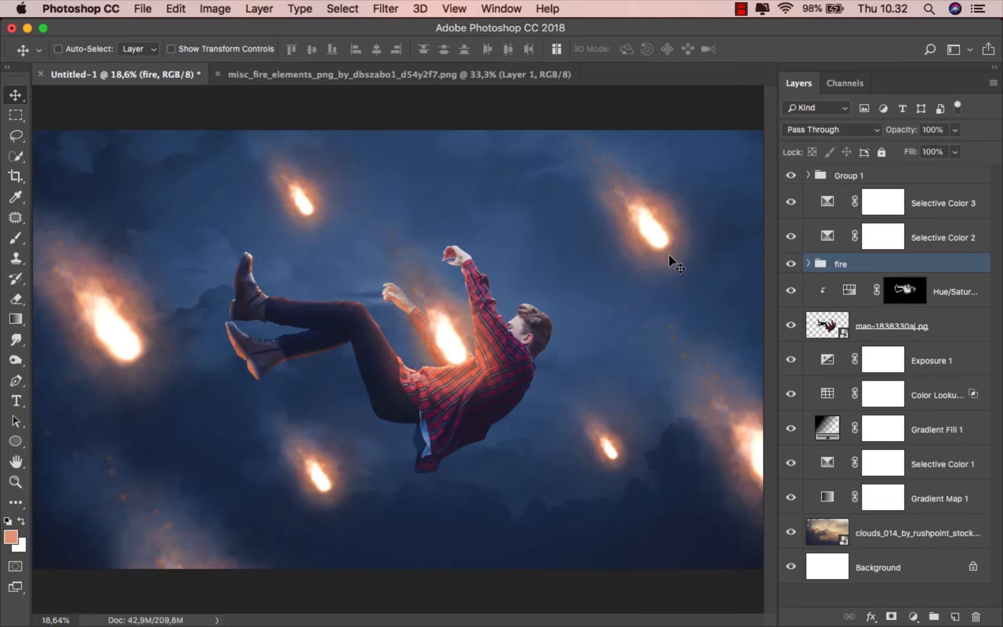
left_click(890, 175)
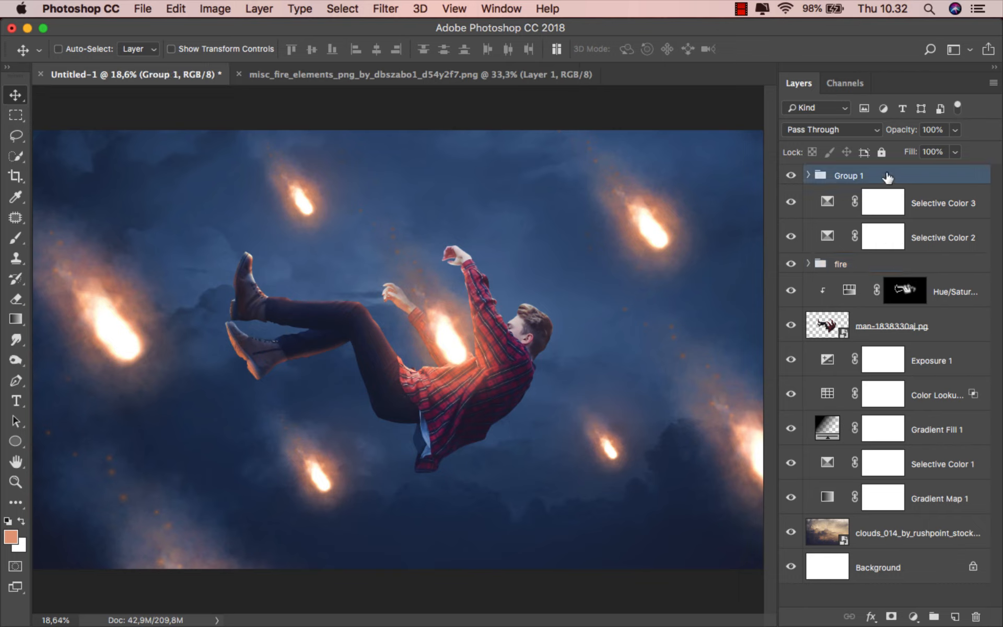